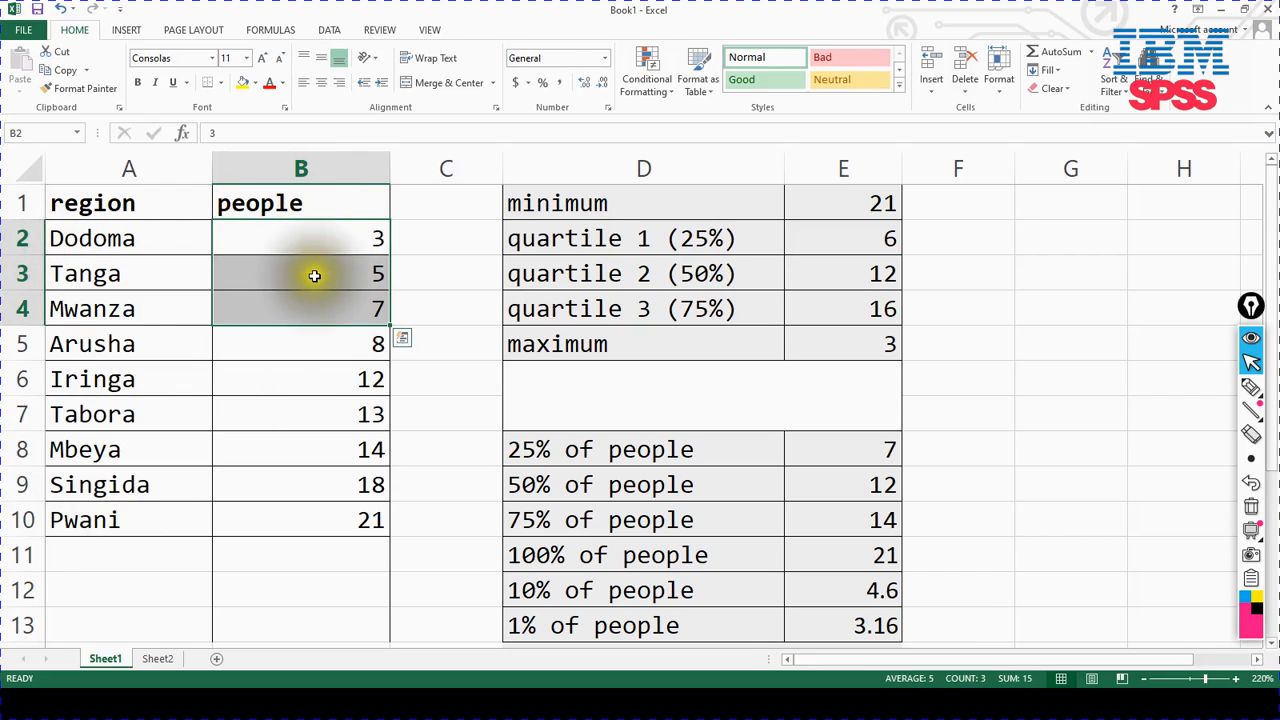
Examine the region names and their people values in rows 2 to 10 on Sheet1.
click(116, 245)
click(325, 245)
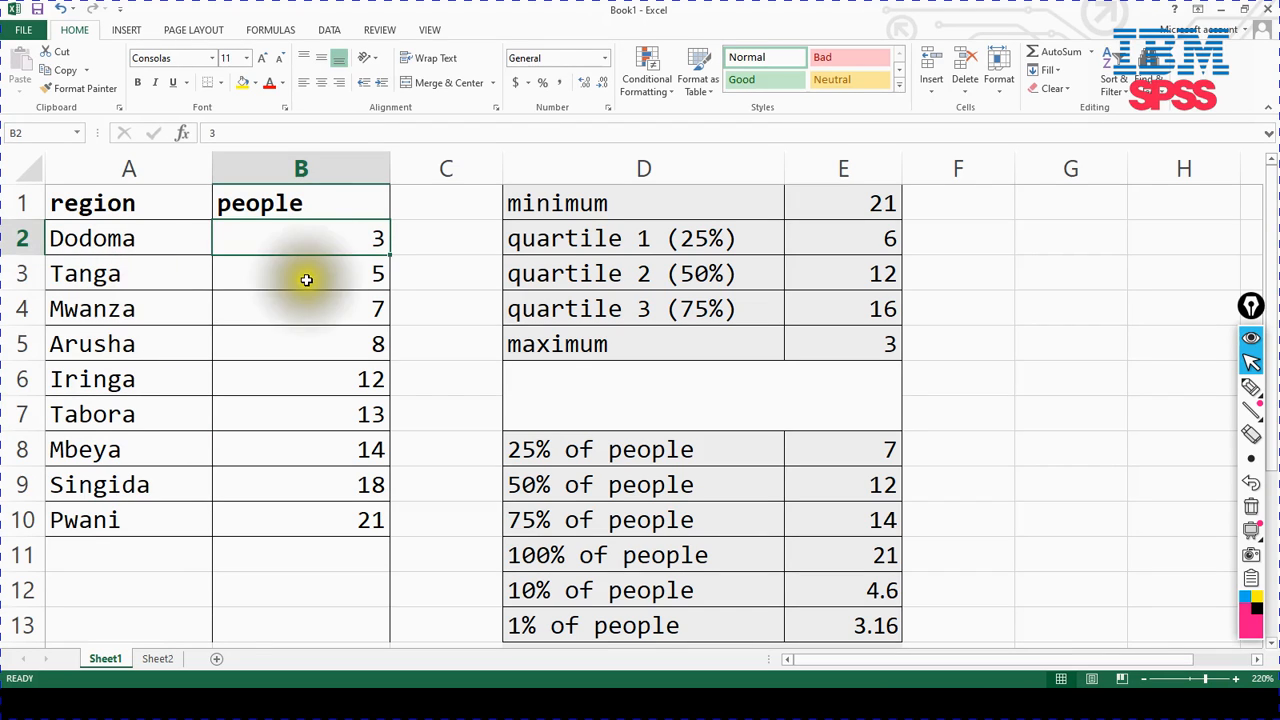
click(315, 273)
click(302, 312)
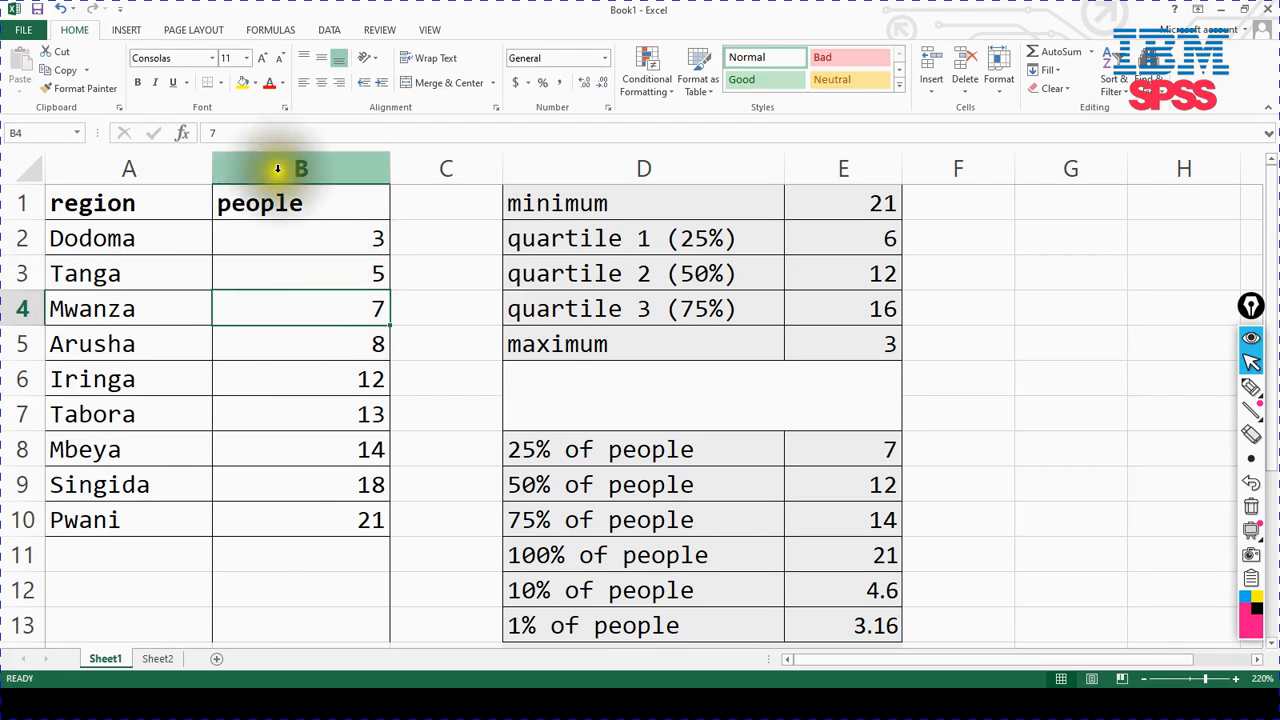
click(171, 379)
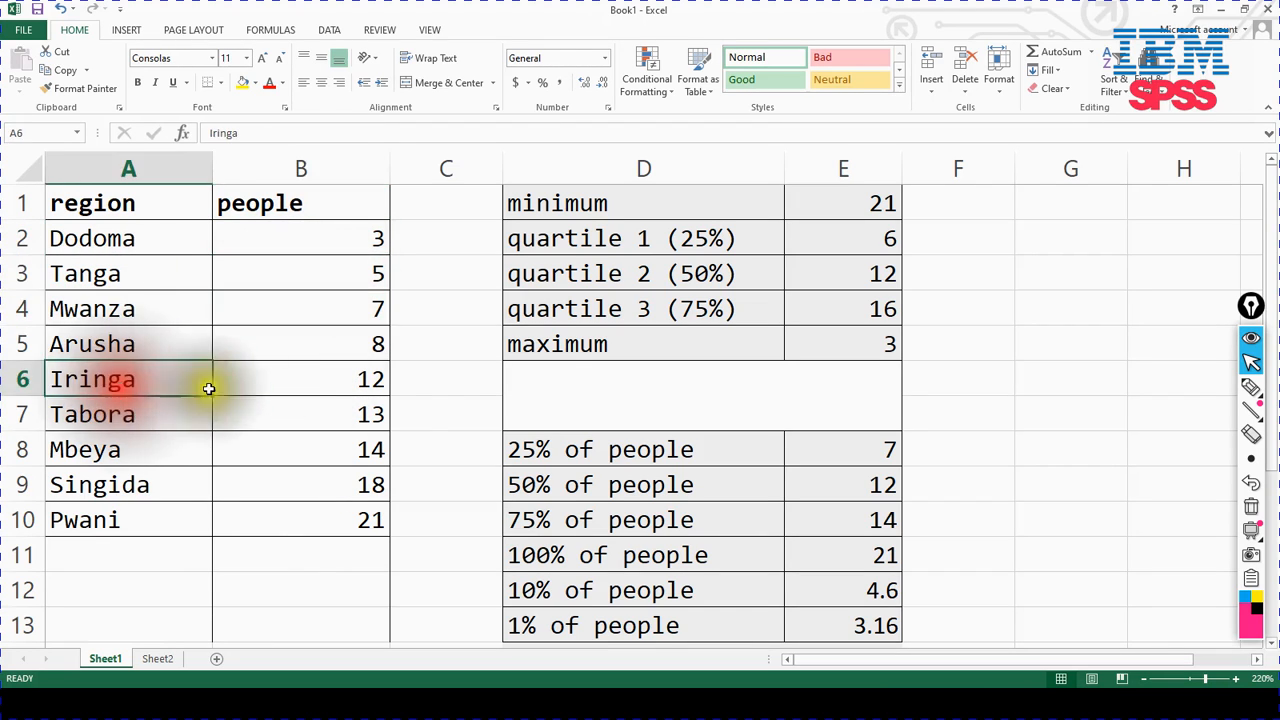
click(355, 408)
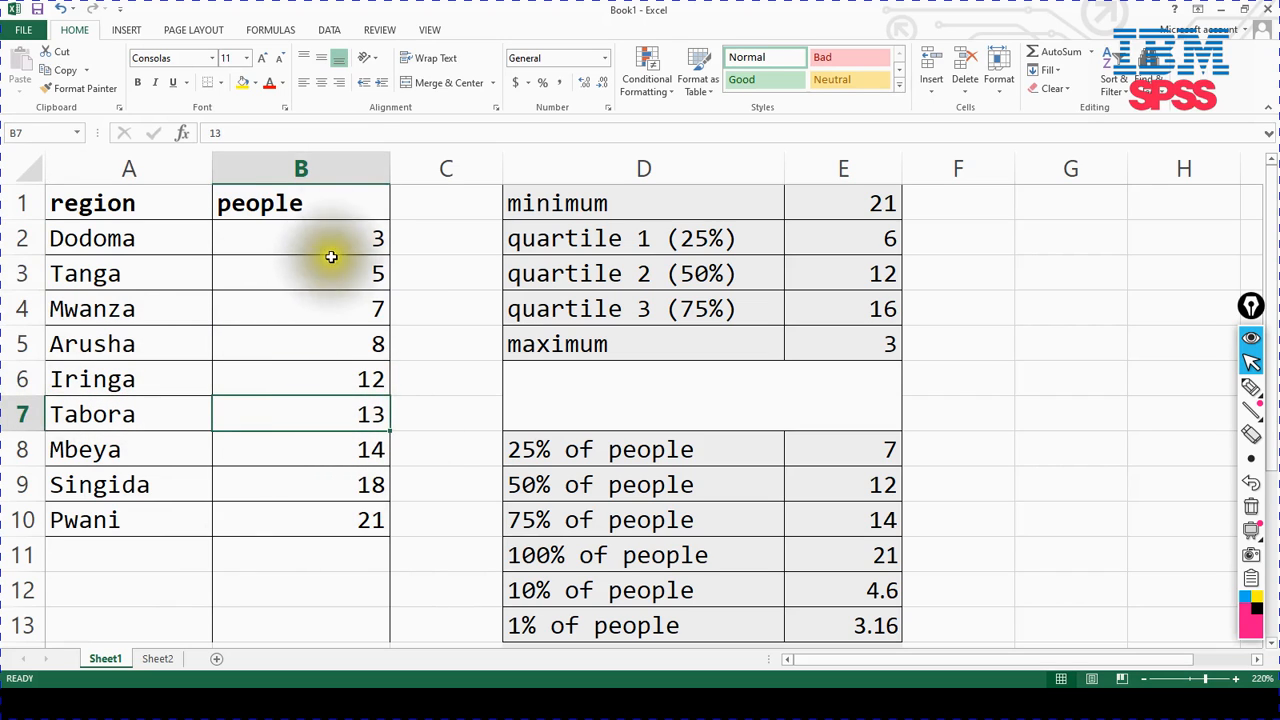
click(255, 222)
drag(255, 222, 271, 510)
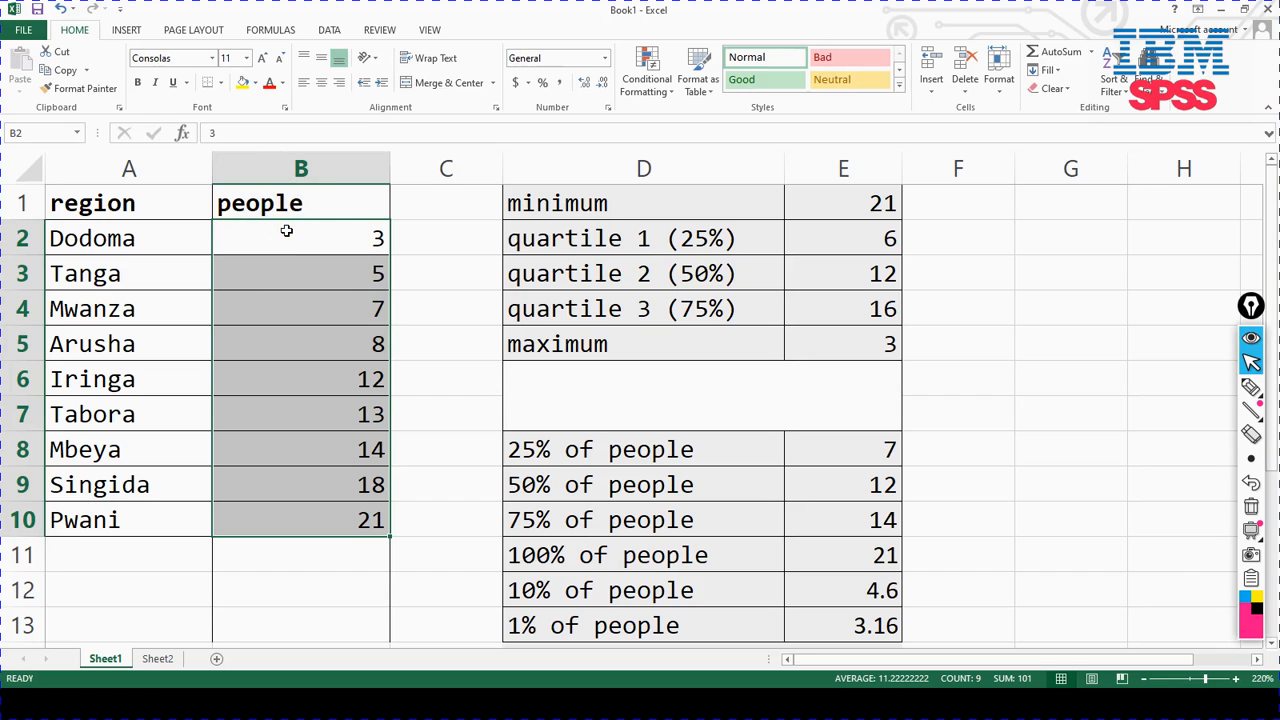
Review the minimum, quartile, percentage, median and mode entries on Sheet1 against the people column.
click(563, 205)
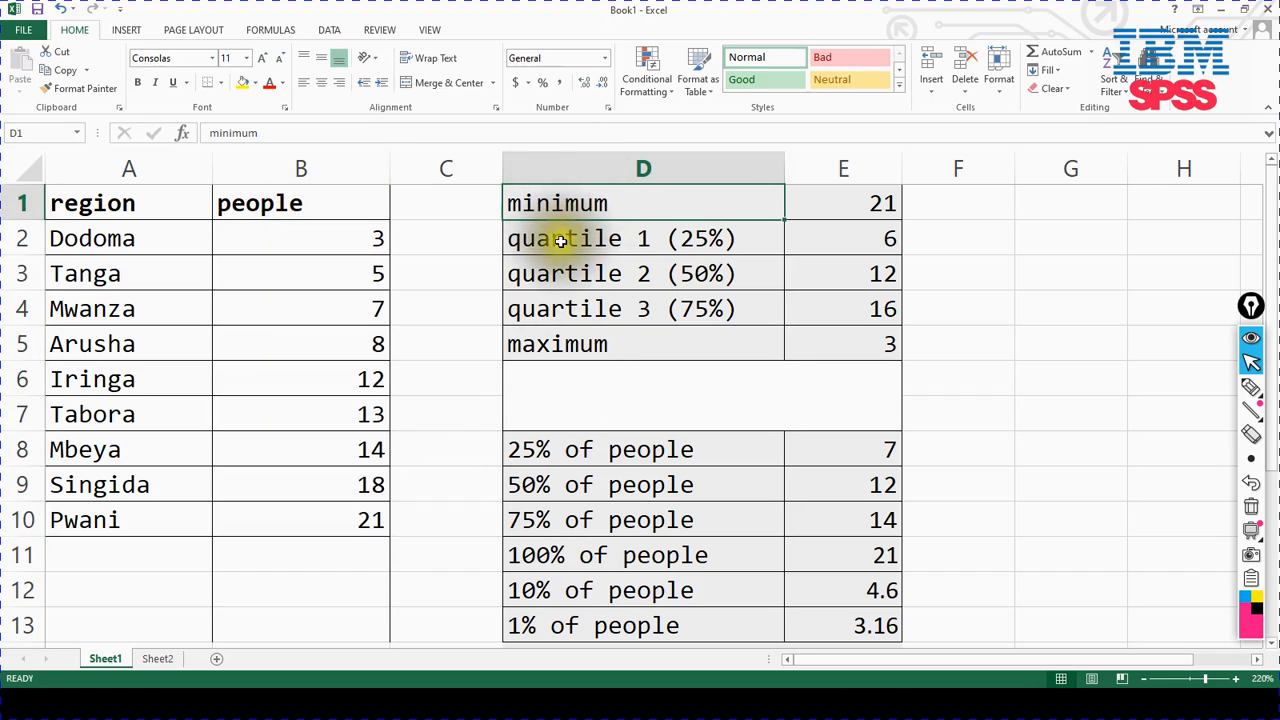
click(563, 240)
click(564, 272)
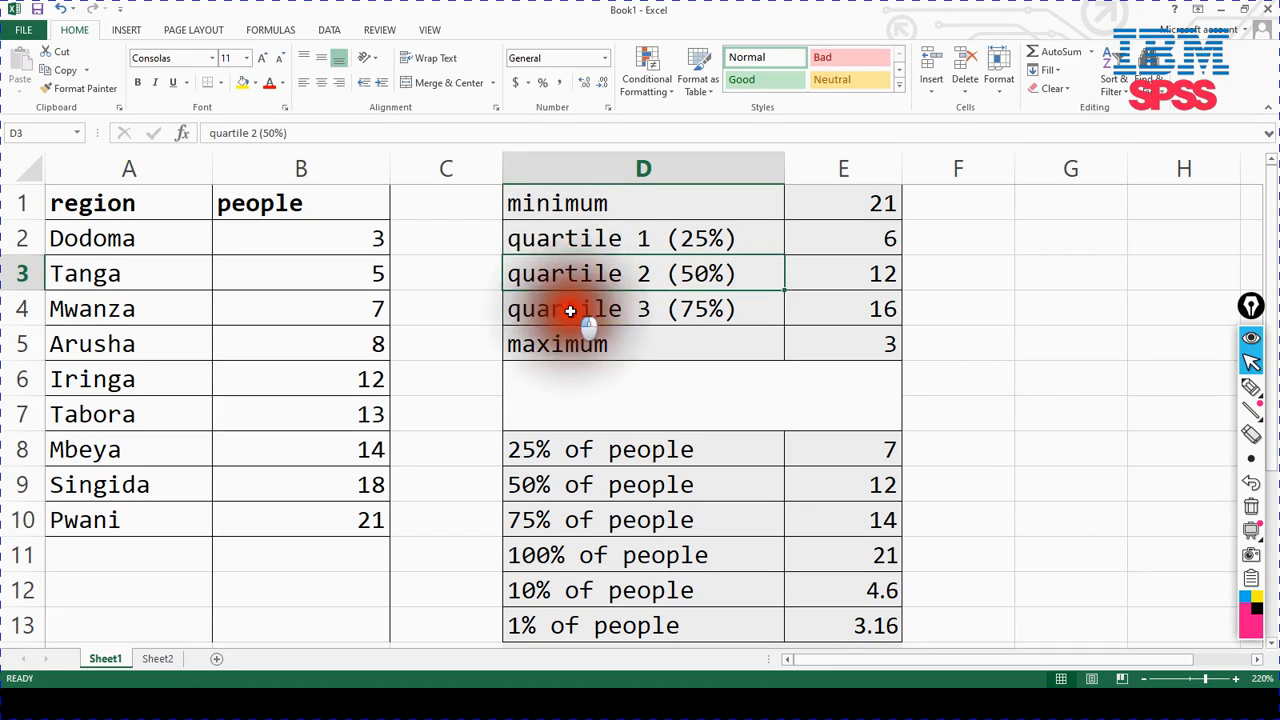
click(572, 312)
click(590, 468)
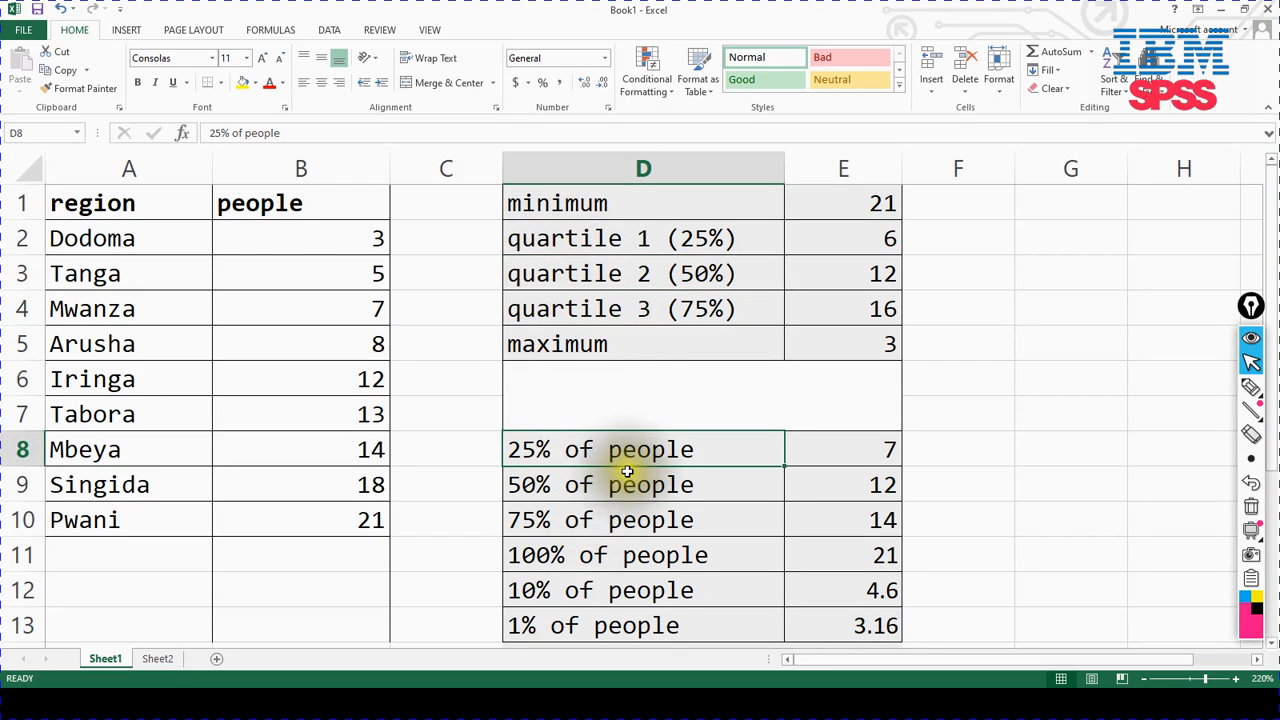
drag(280, 238, 314, 517)
click(561, 492)
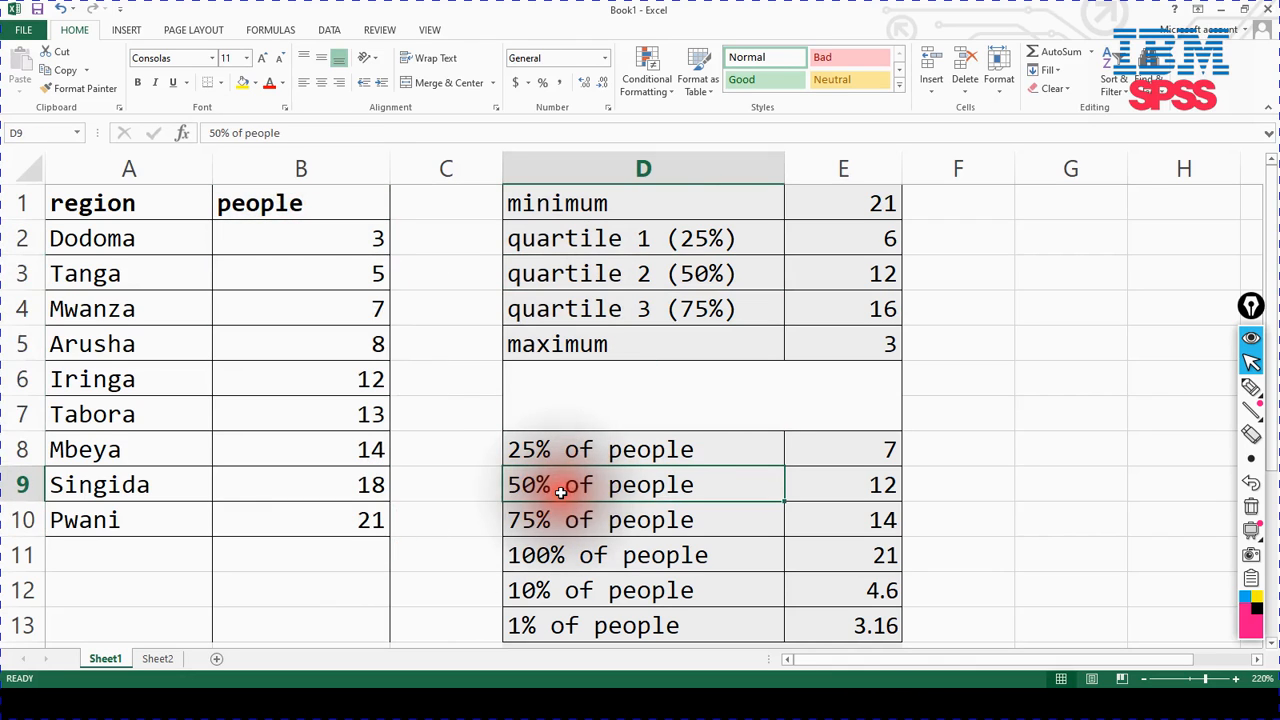
drag(263, 196, 290, 493)
scroll(729, 569, down, 1)
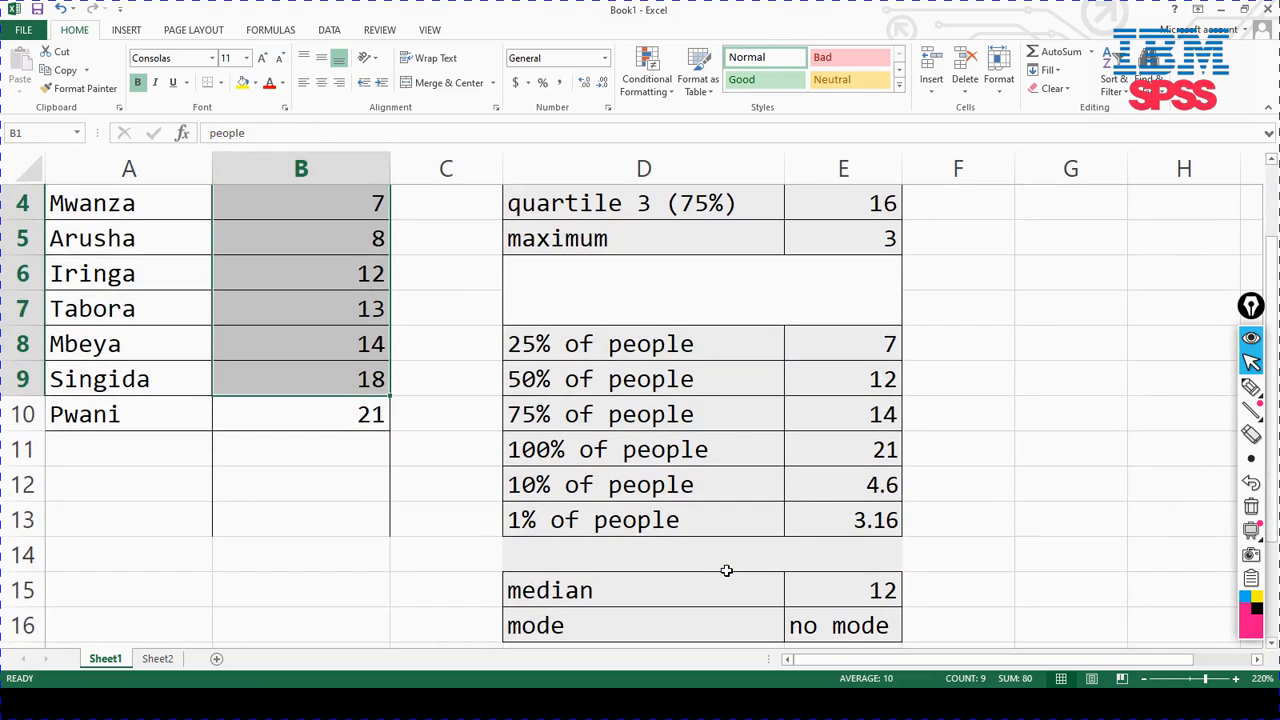
scroll(727, 570, up, 1)
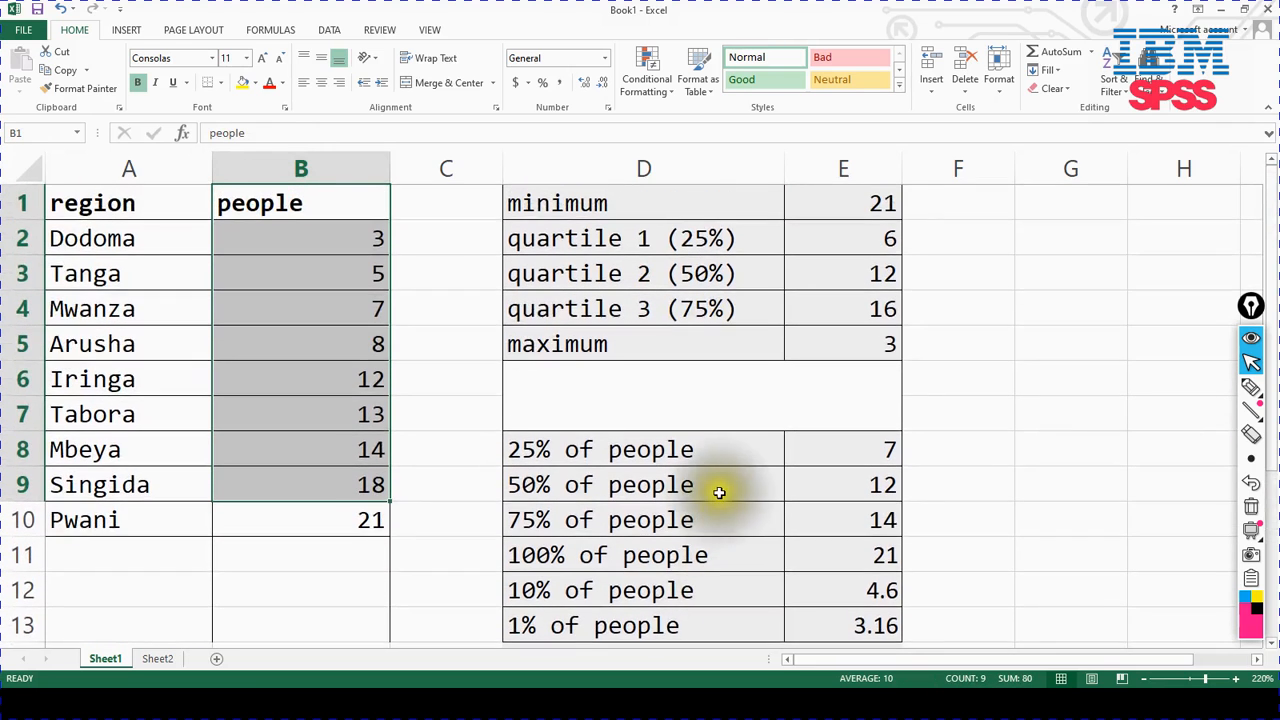
Switch to Sheet2 and inspect its region data, blank statistics cells and the rows down to about 100.
click(149, 661)
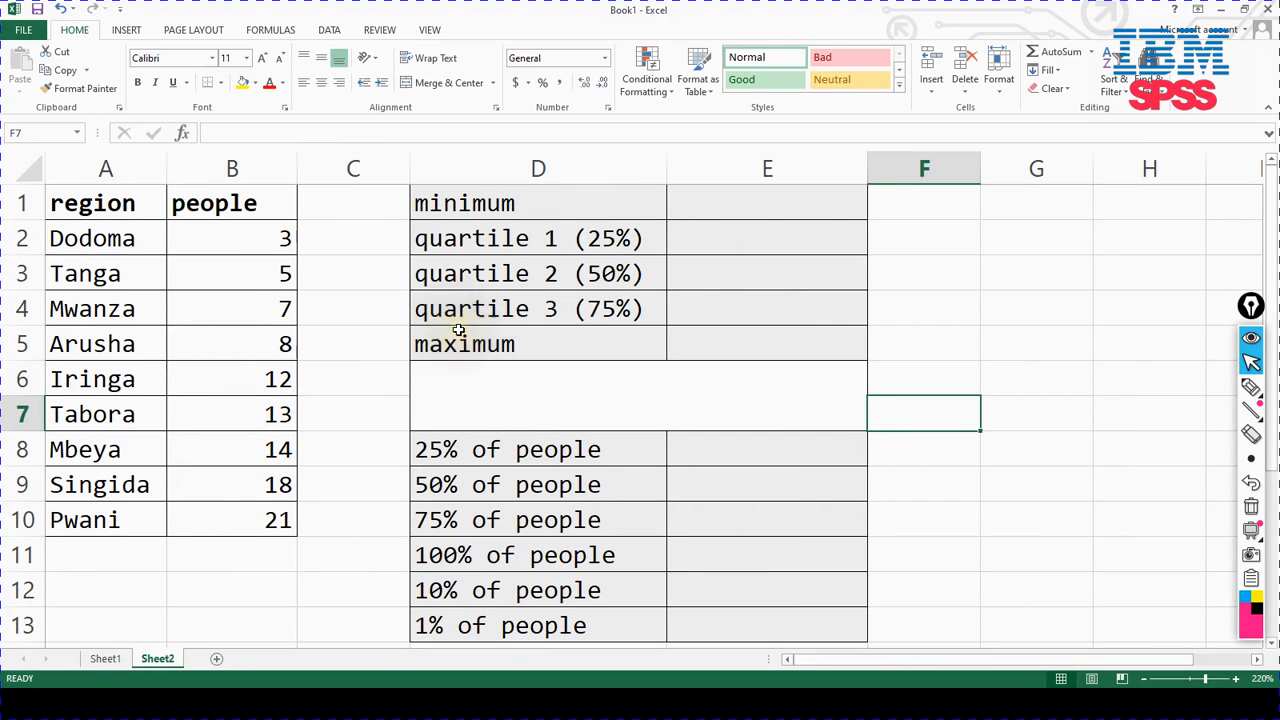
drag(94, 203, 181, 511)
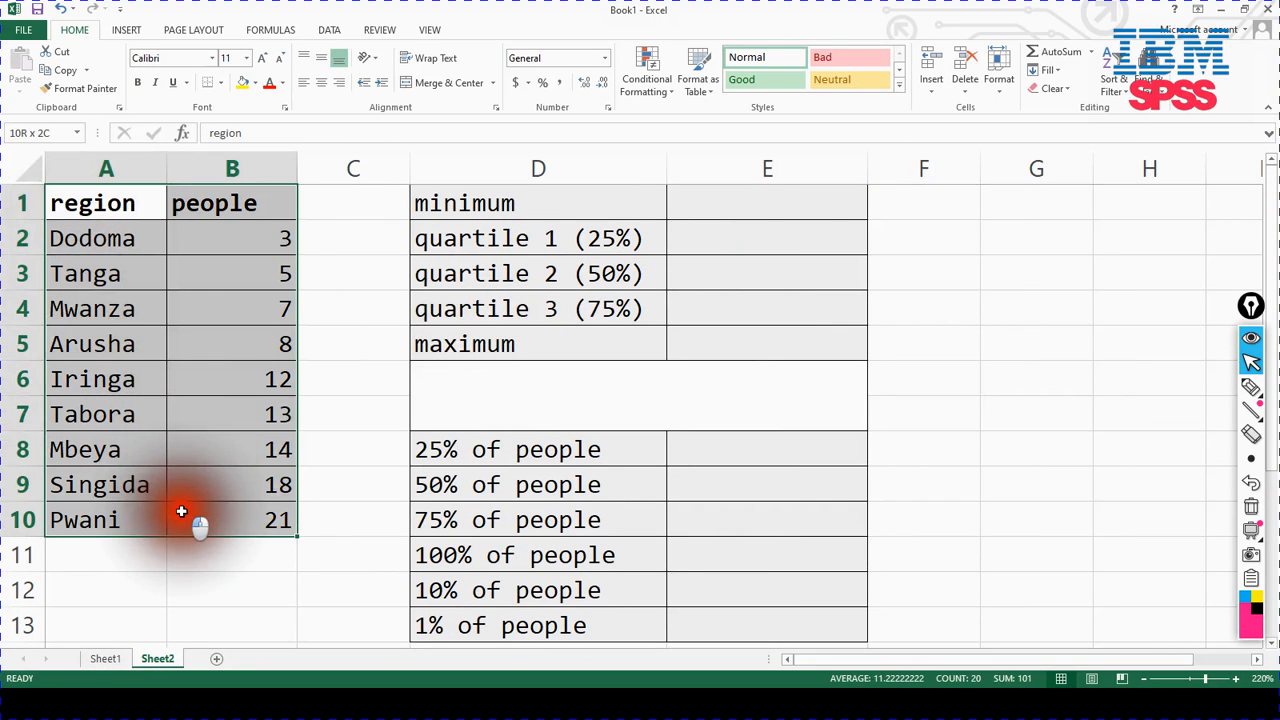
click(700, 240)
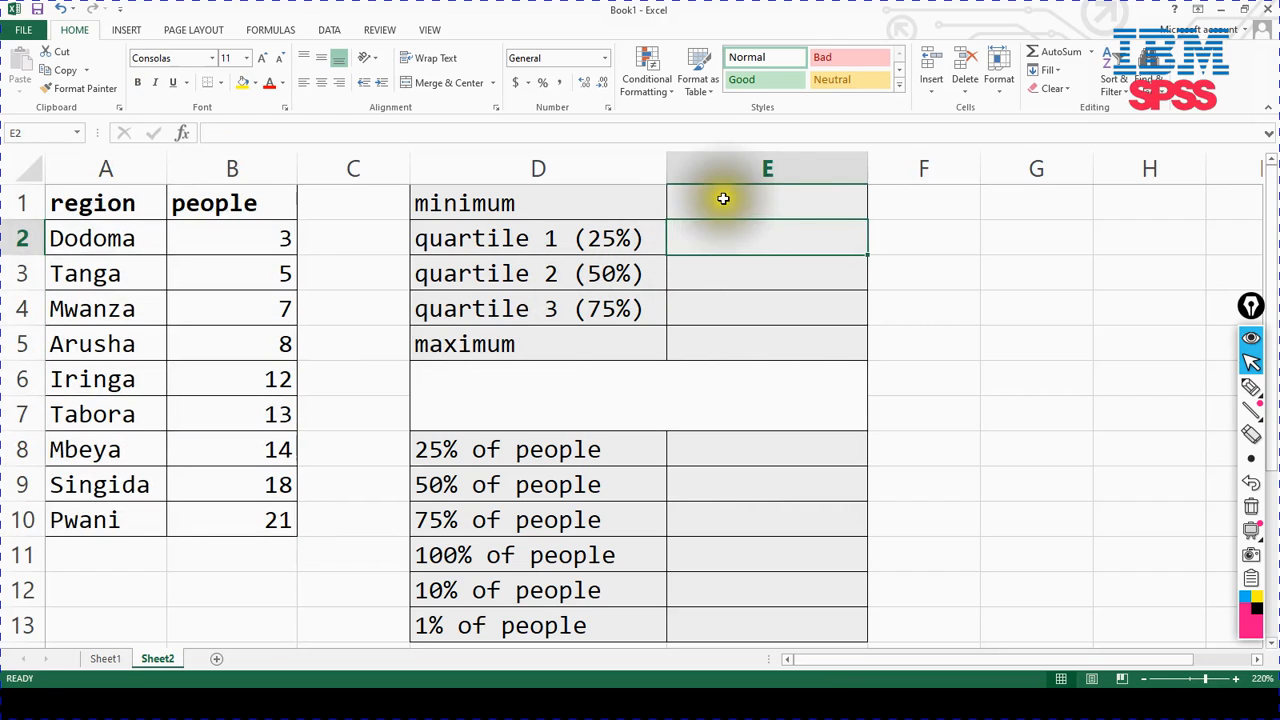
click(723, 198)
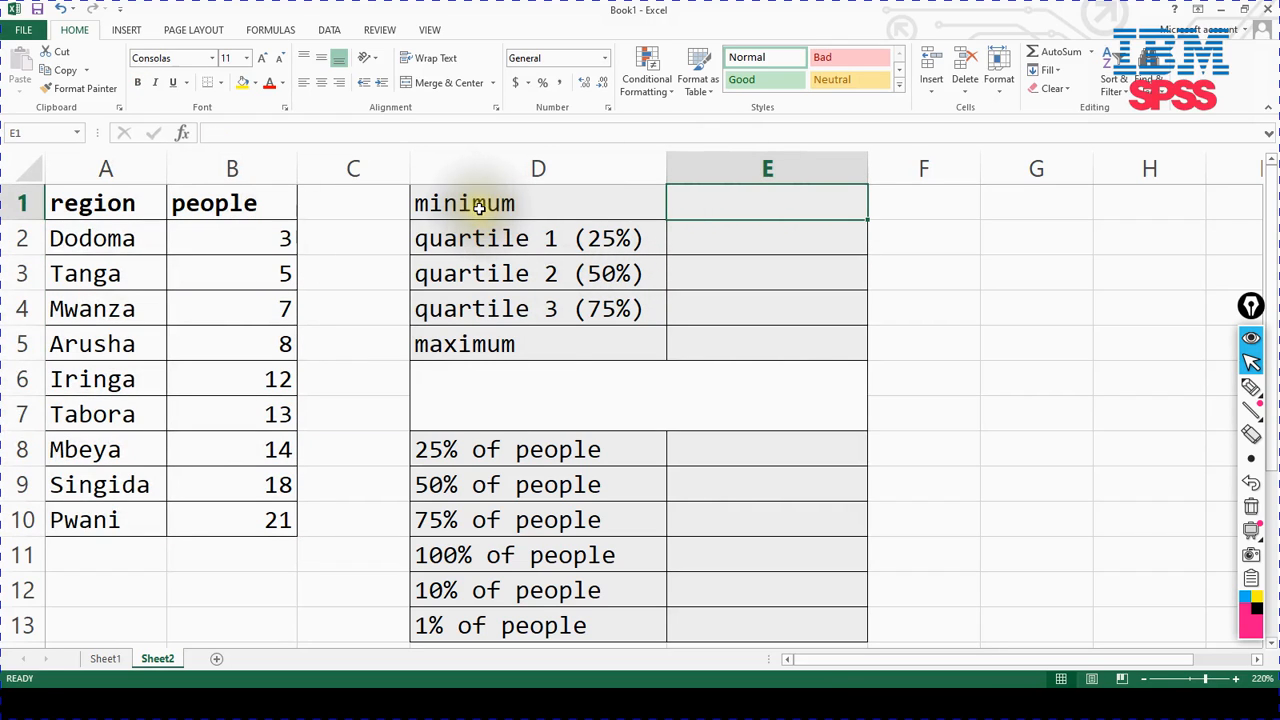
drag(243, 237, 249, 487)
click(257, 235)
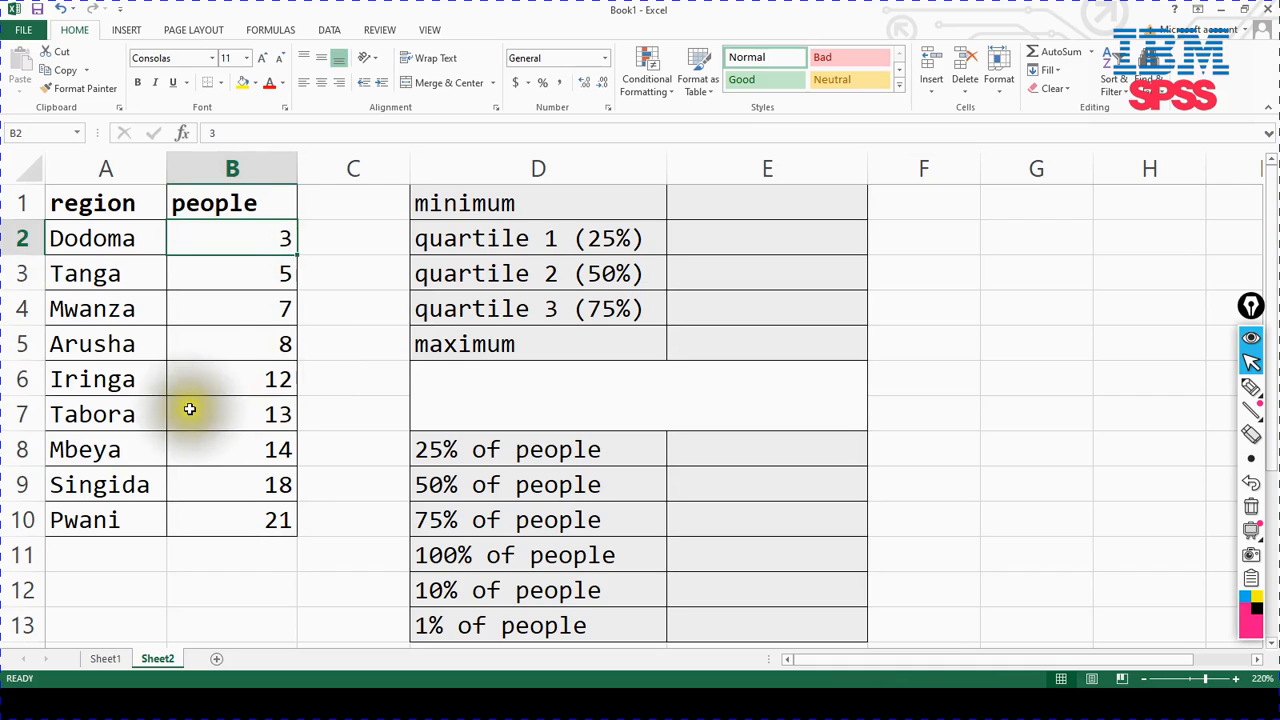
scroll(189, 410, down, 8)
scroll(188, 415, down, 11)
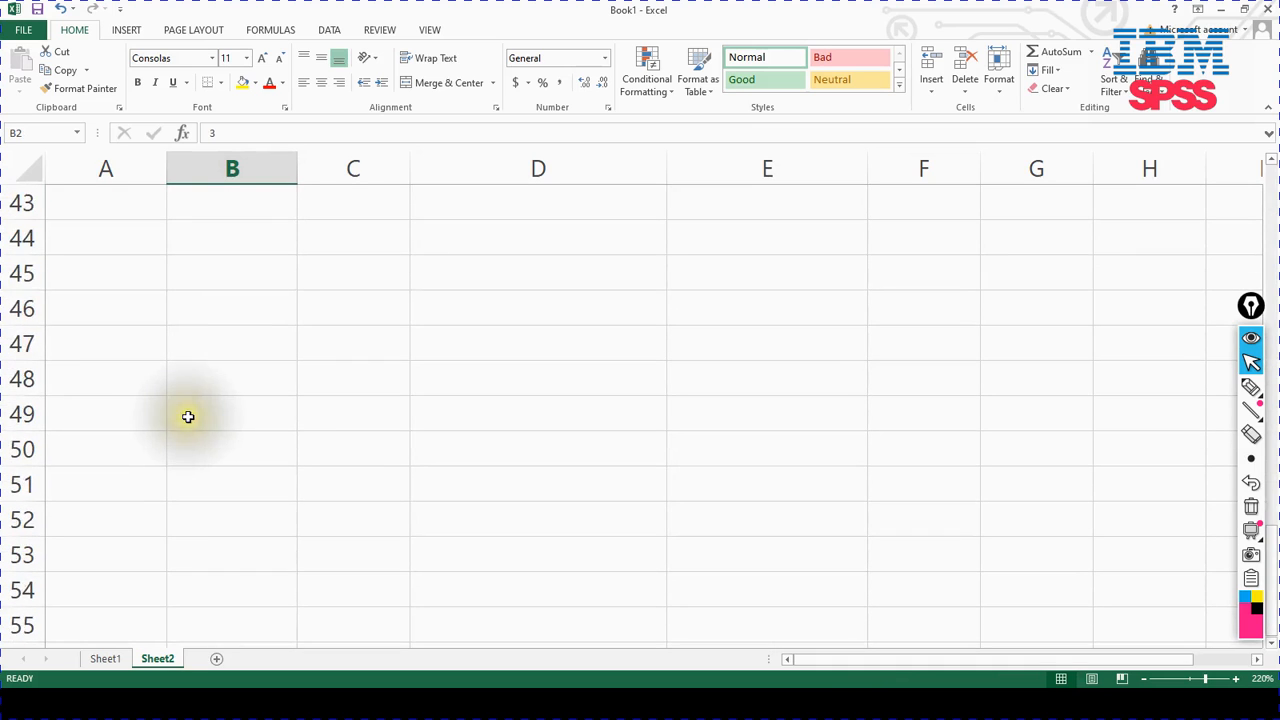
scroll(77, 414, down, 5)
scroll(150, 510, down, 5)
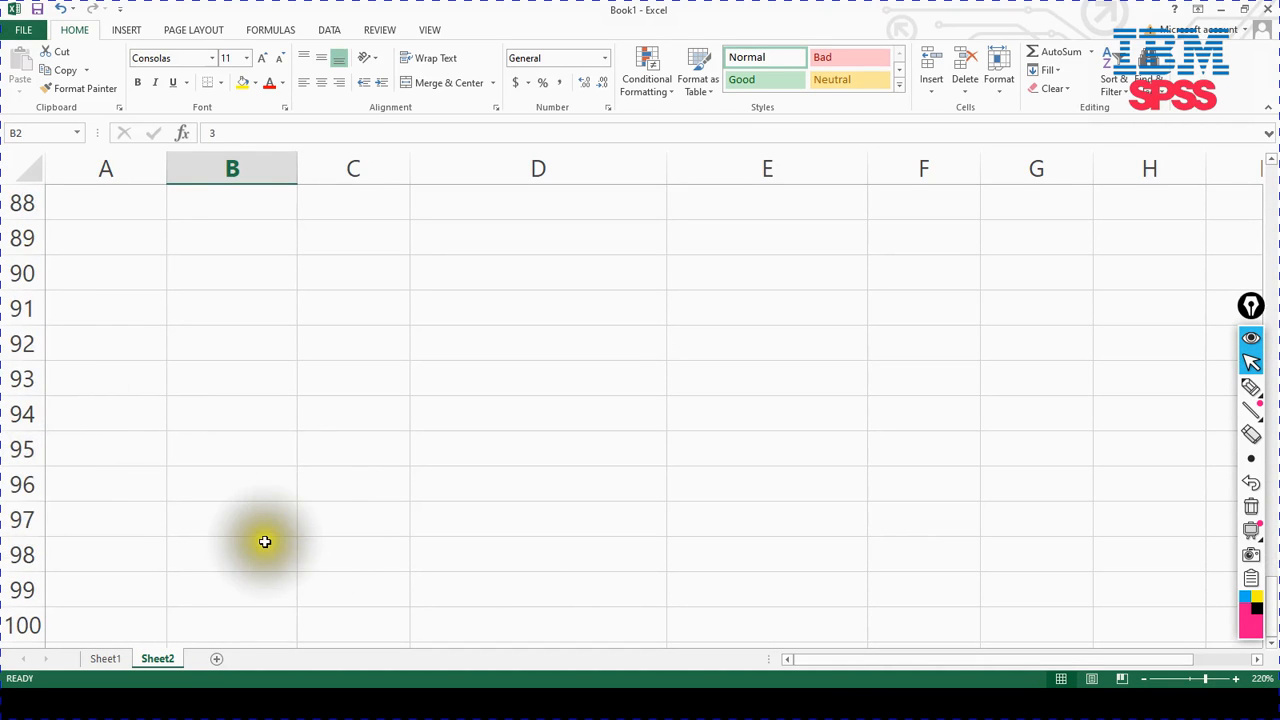
scroll(143, 495, up, 11)
scroll(151, 484, up, 18)
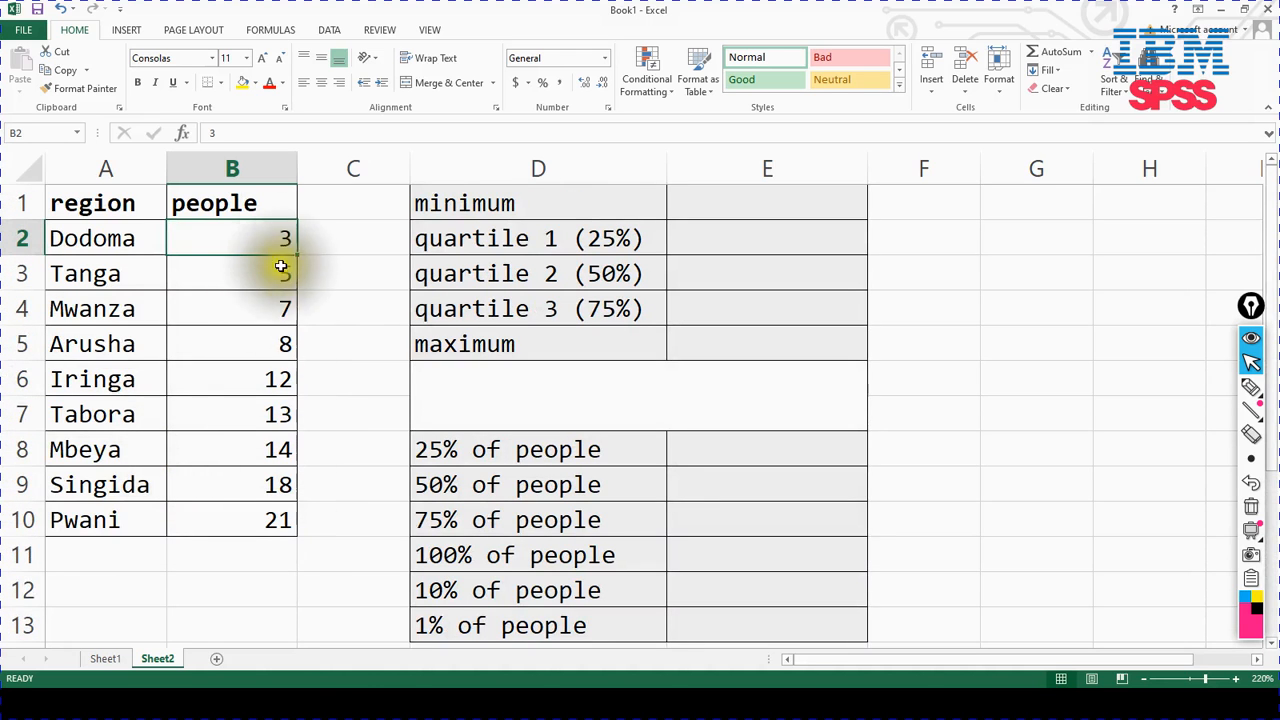
Calculate the minimum number of people in cell E1 with =min(B2:B10) and check it against the data.
click(717, 203)
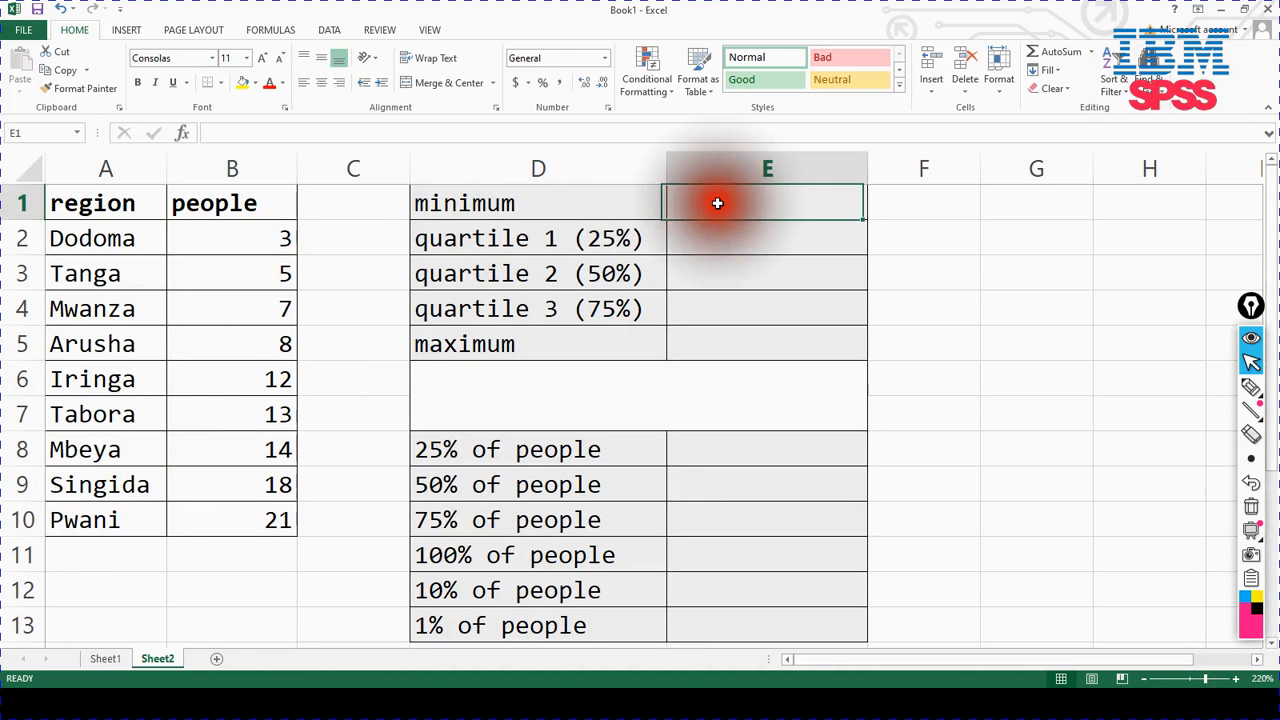
double_click(717, 203)
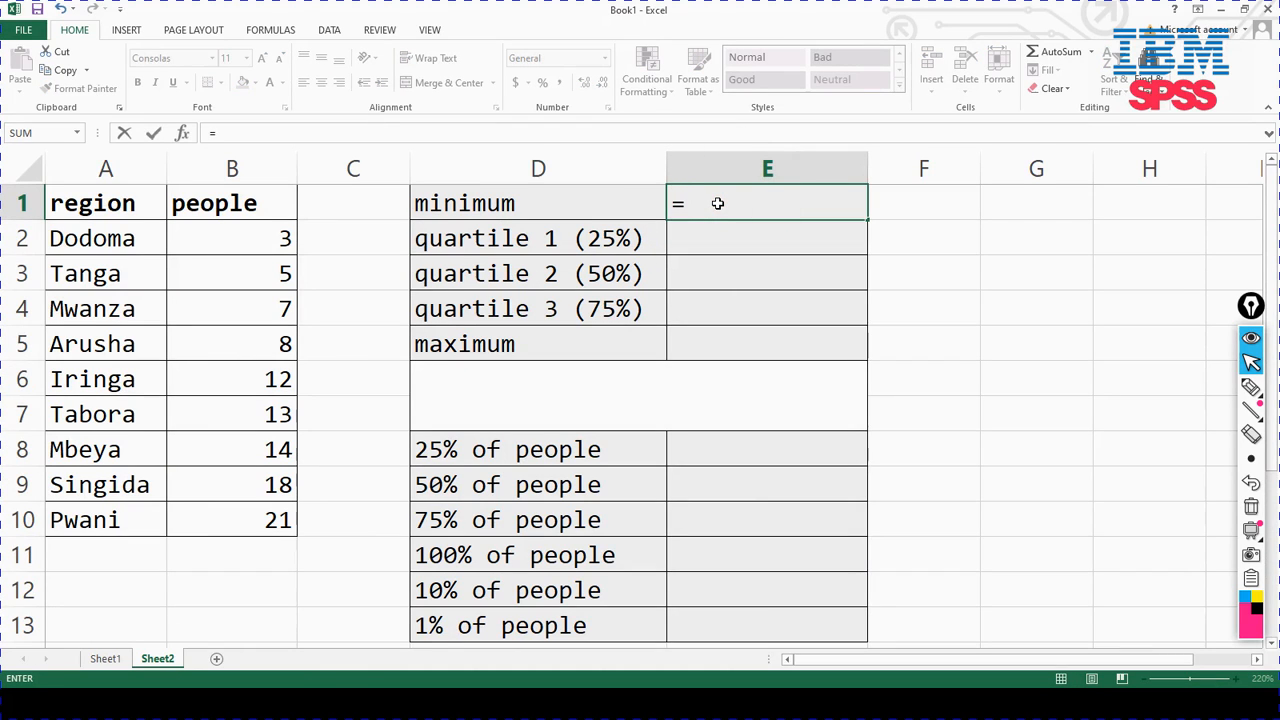
text(=mi)
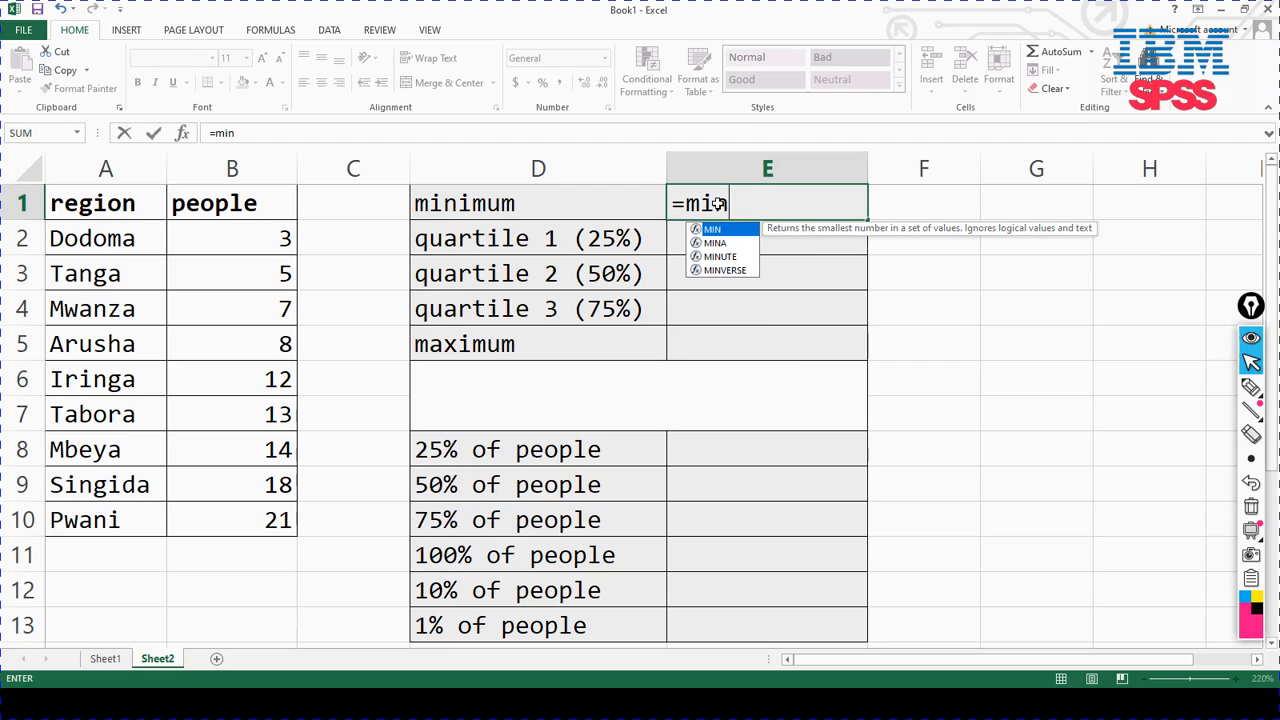
text(n()
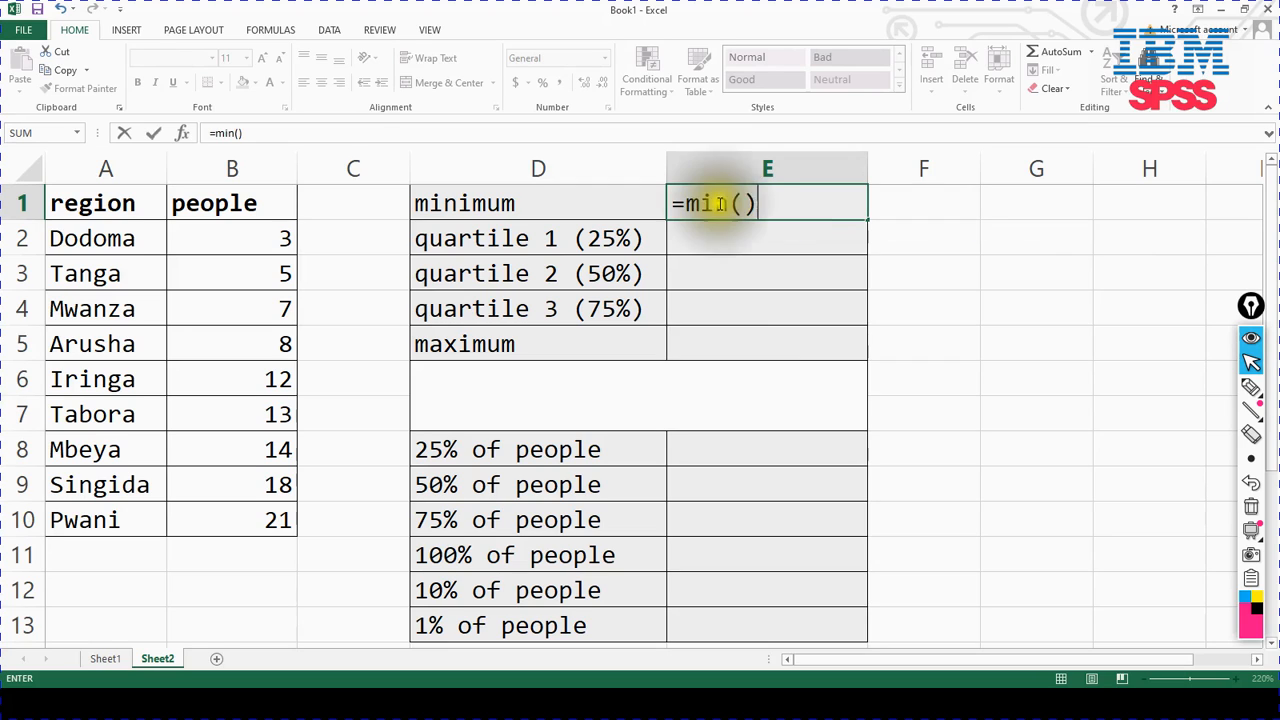
click(744, 204)
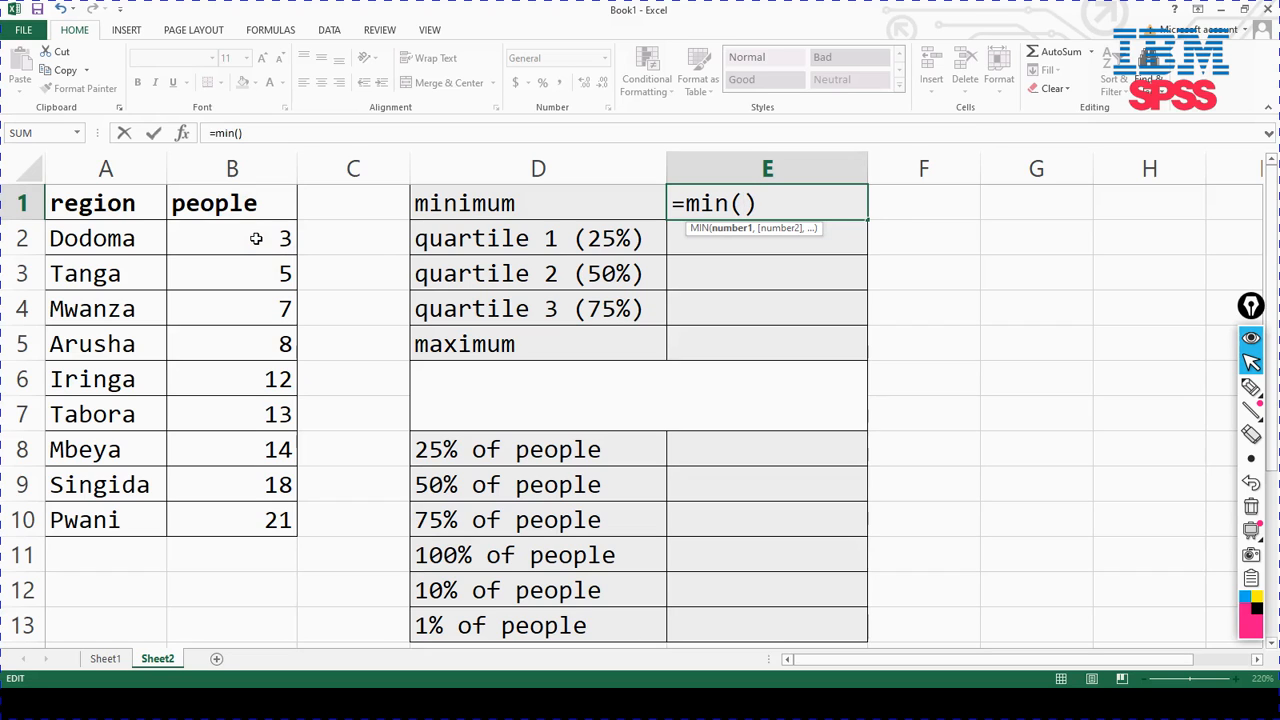
drag(253, 262, 238, 524)
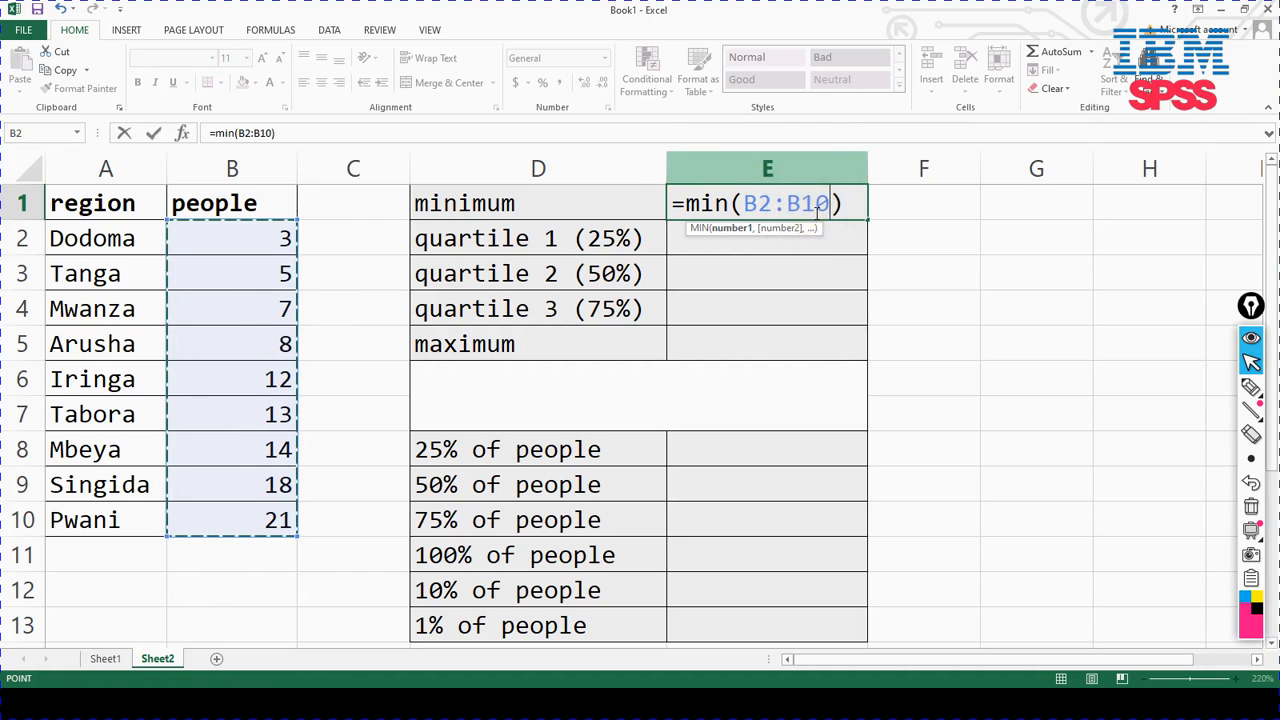
click(298, 178)
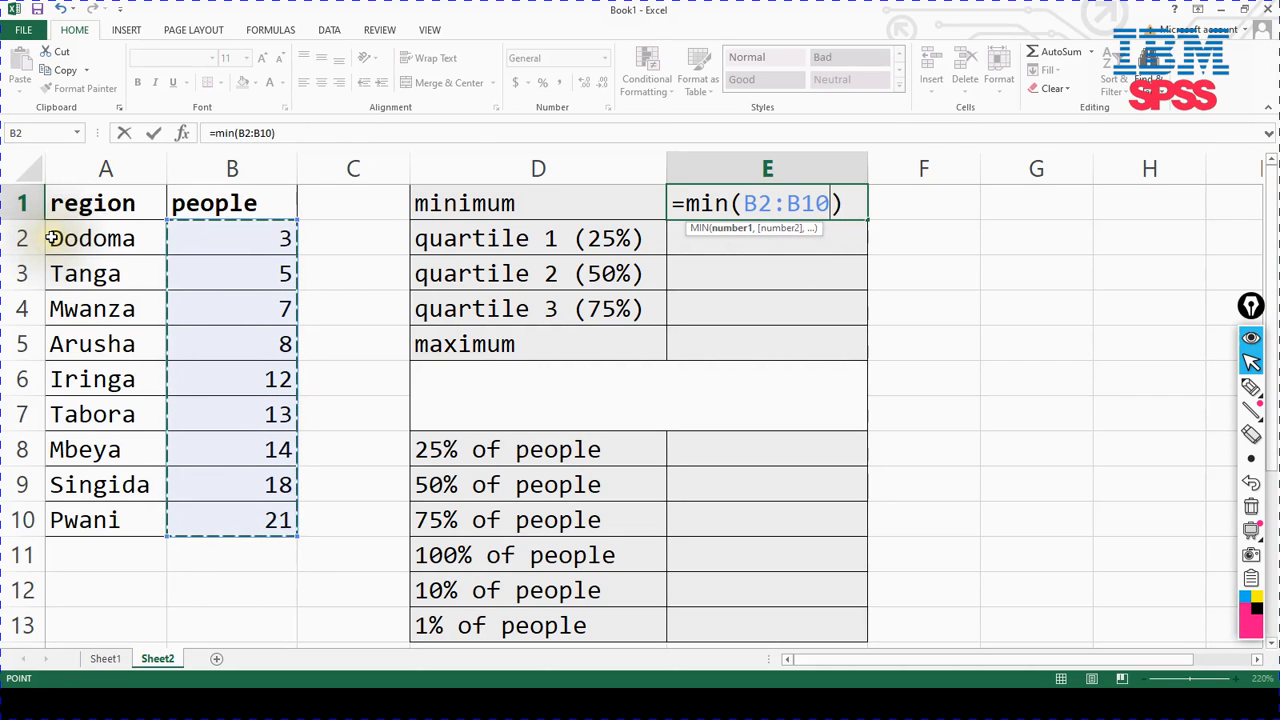
click(830, 205)
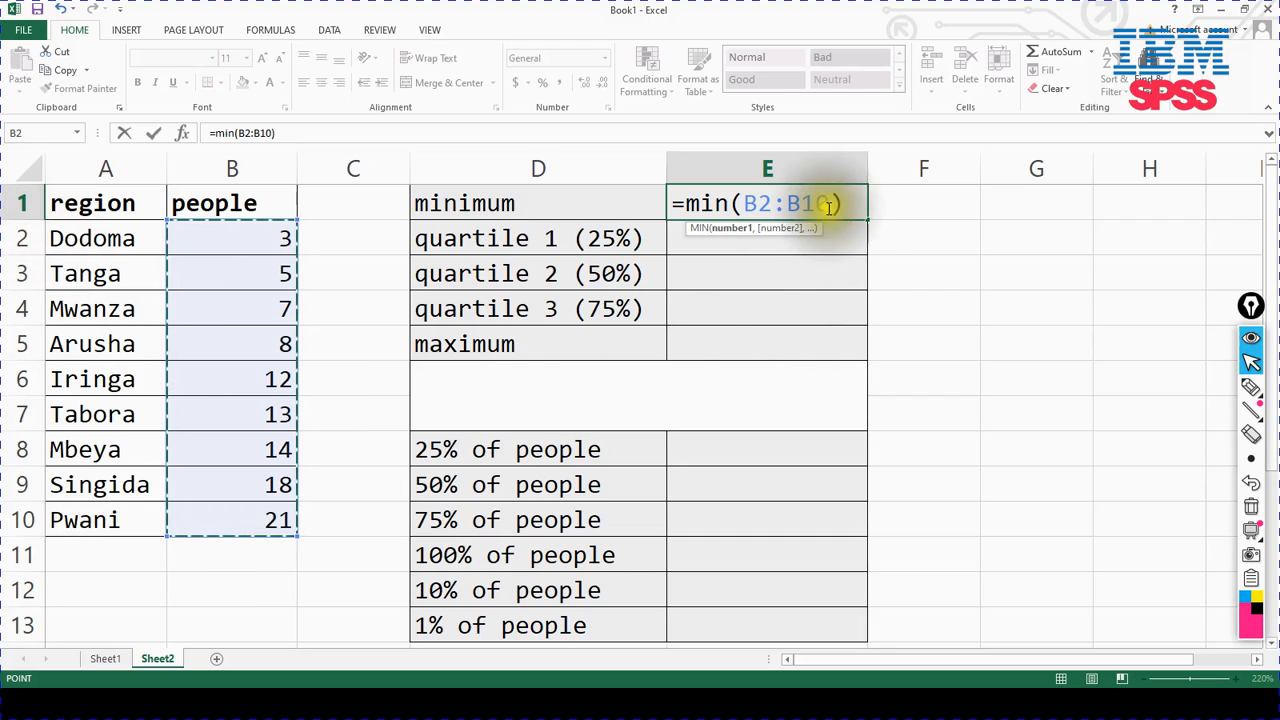
text(0)
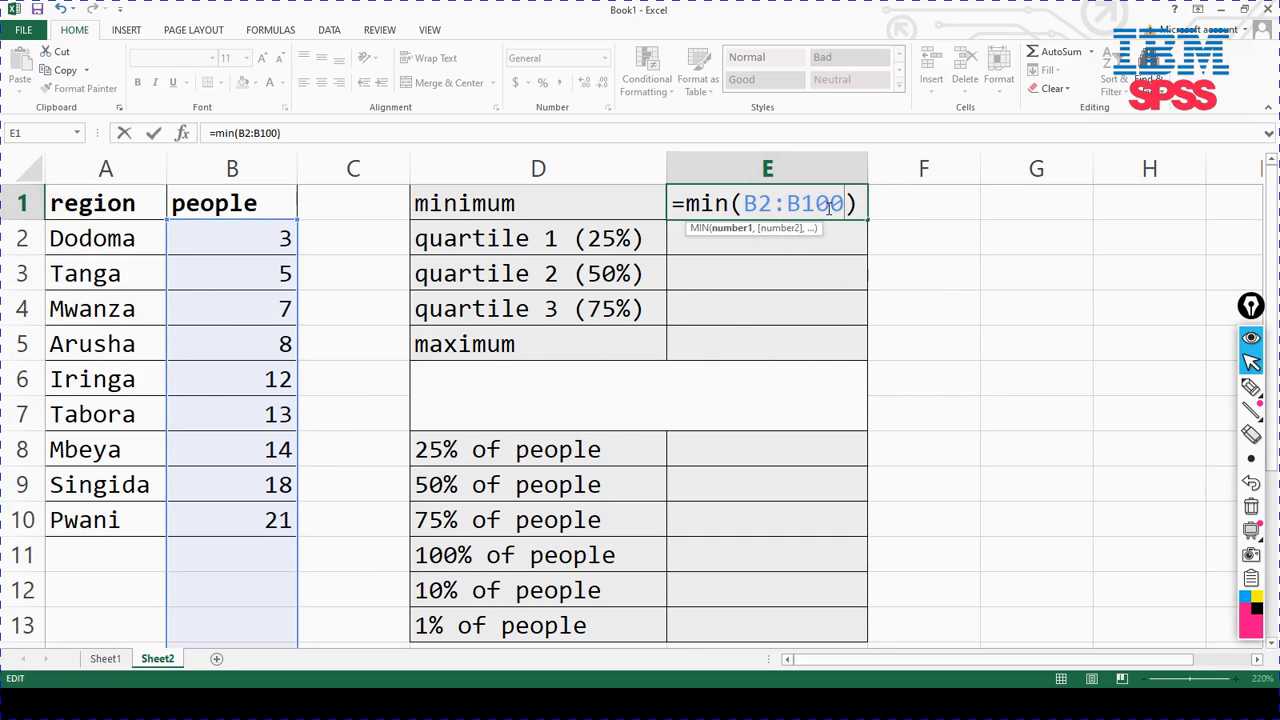
key(BackSpace)
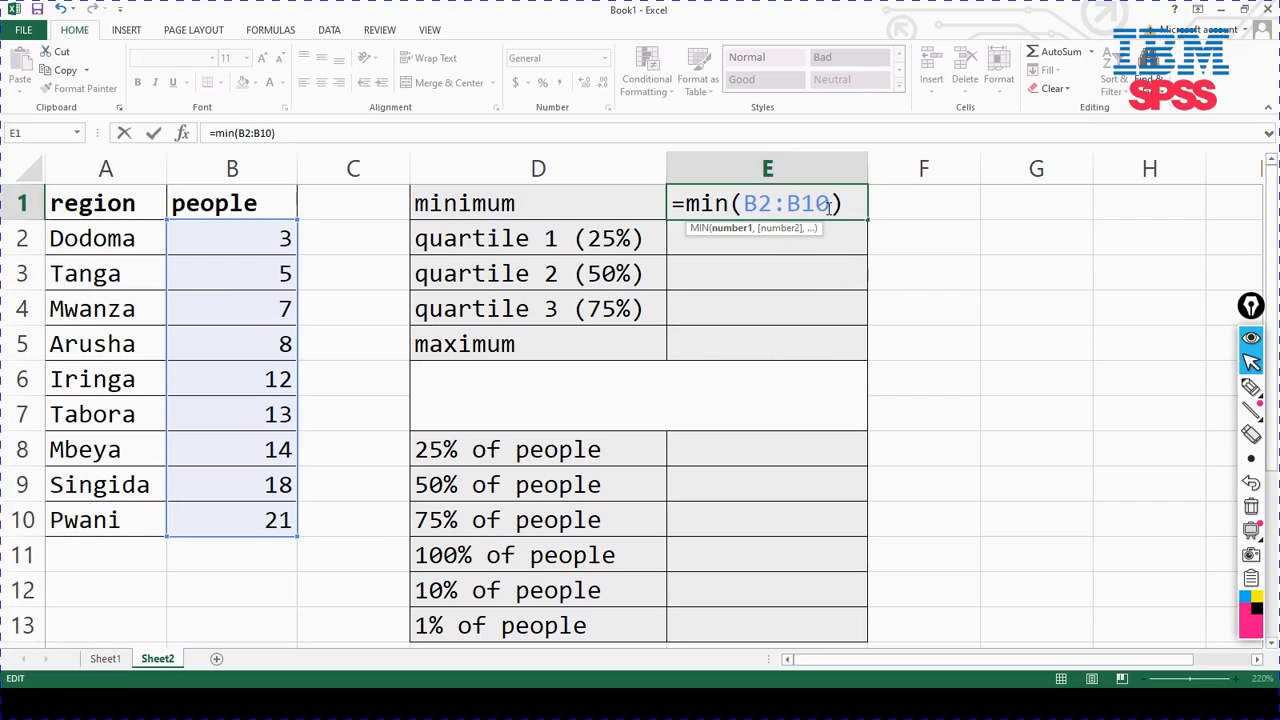
key(Return)
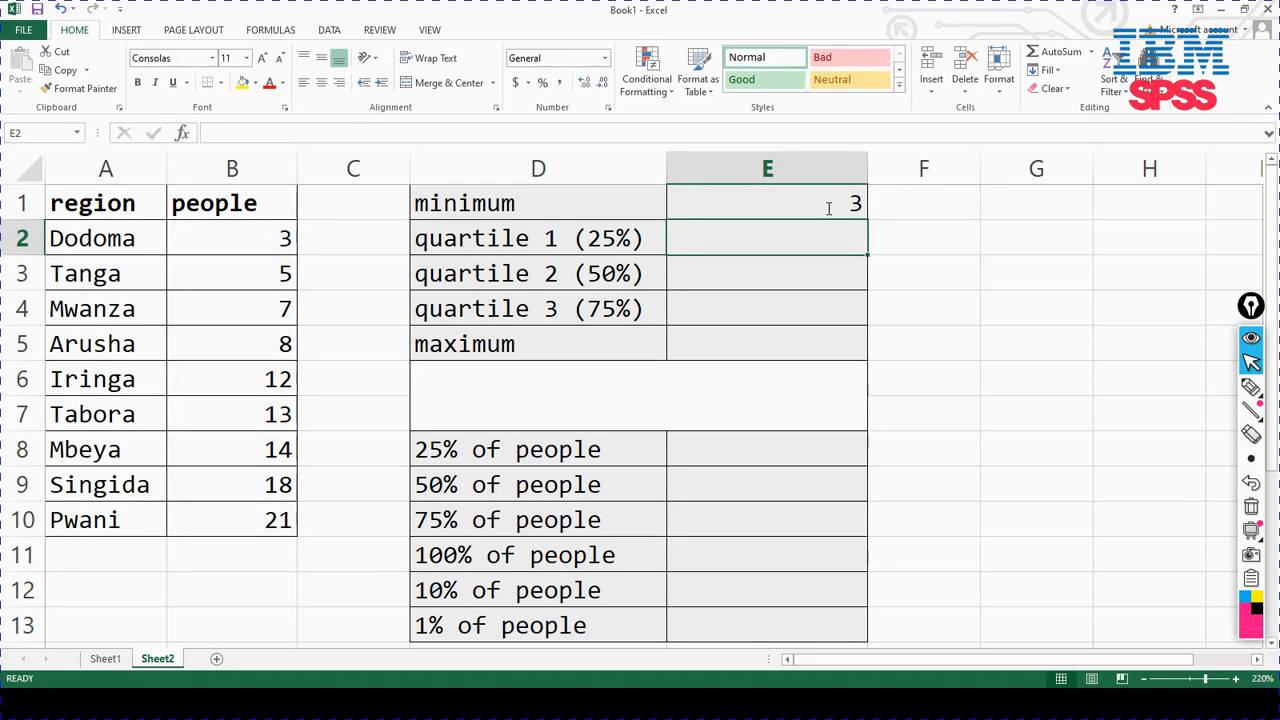
click(828, 200)
click(252, 240)
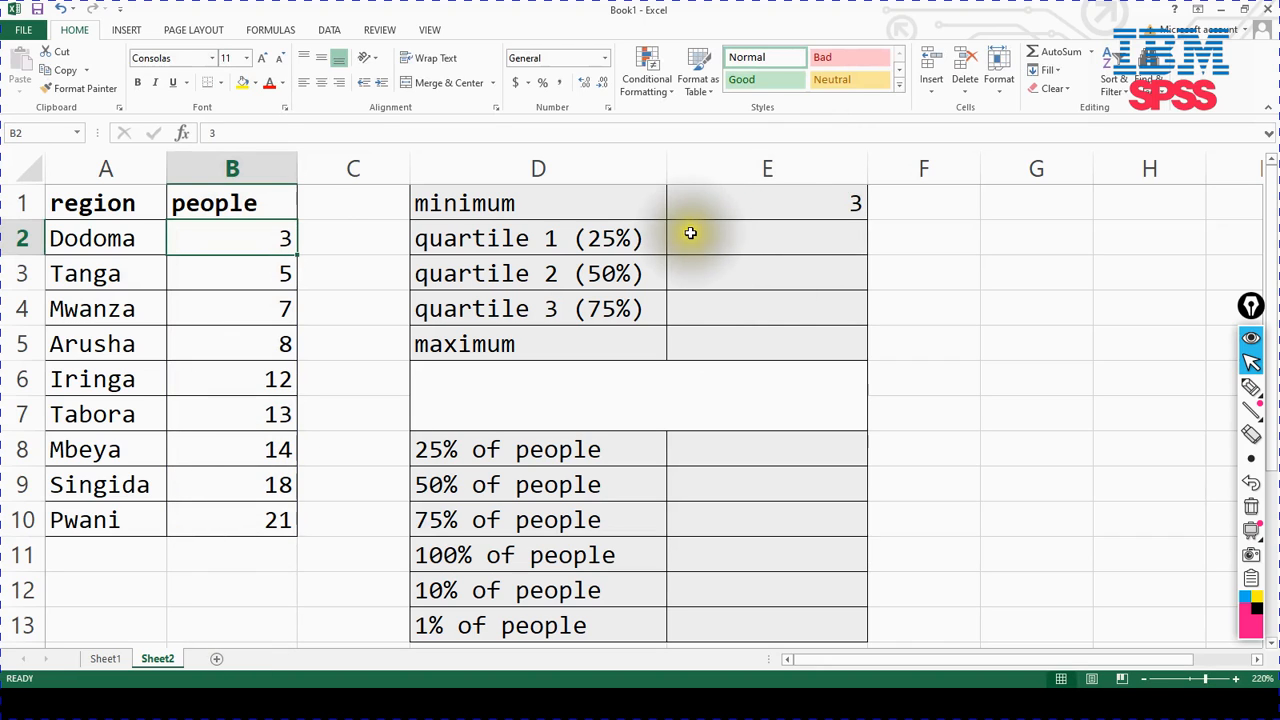
Calculate the first quartile of people in cell E2 with =QUARTILE.EXC(B2:B10,1) and check it against the data in column B.
click(520, 240)
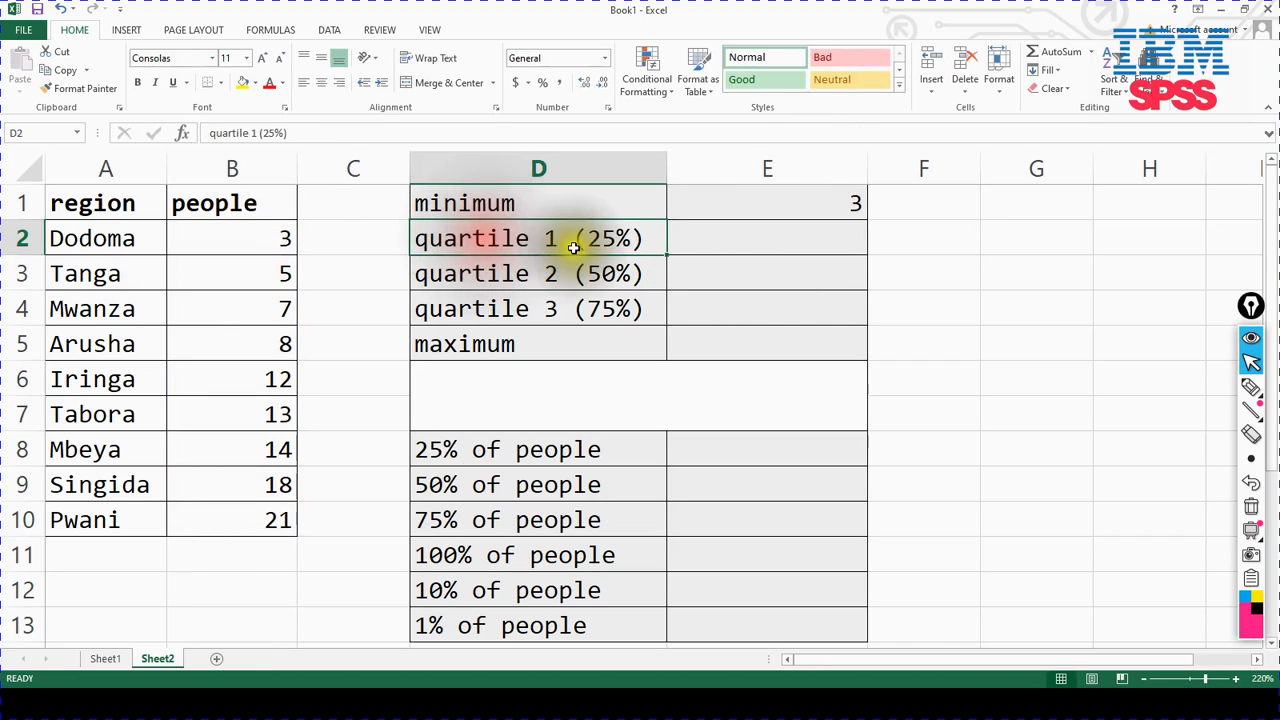
drag(223, 238, 243, 477)
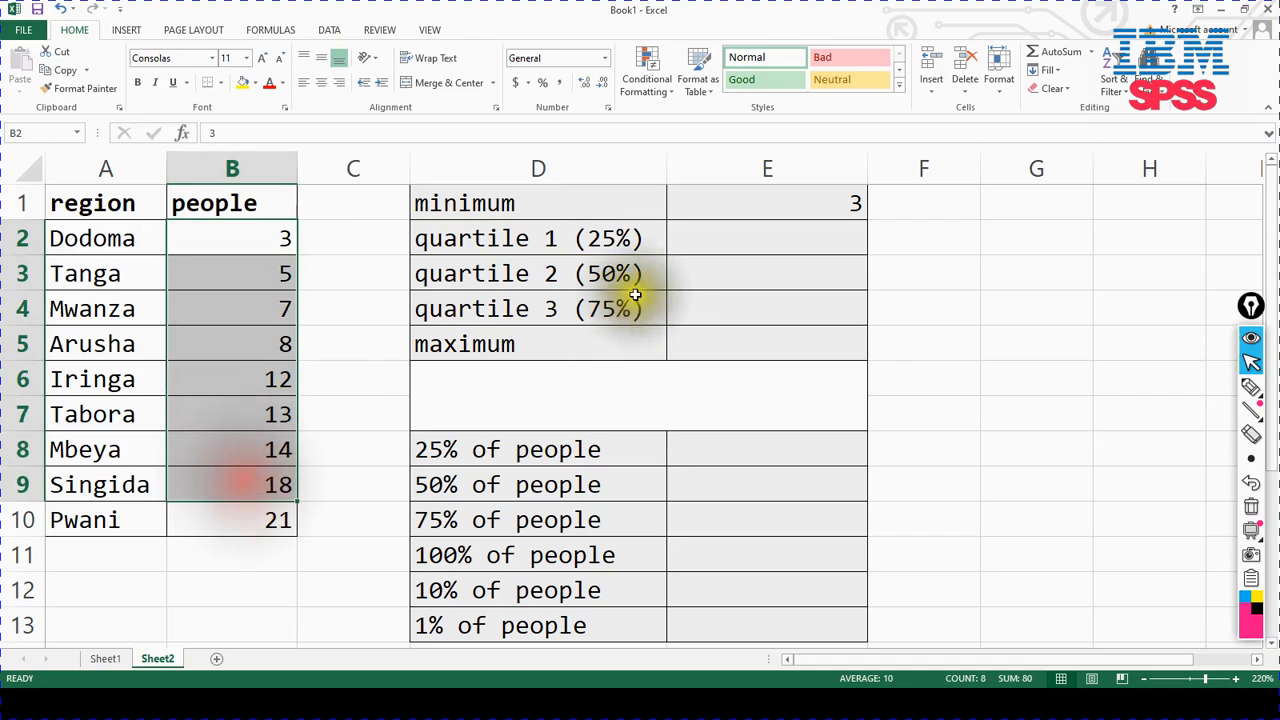
click(702, 248)
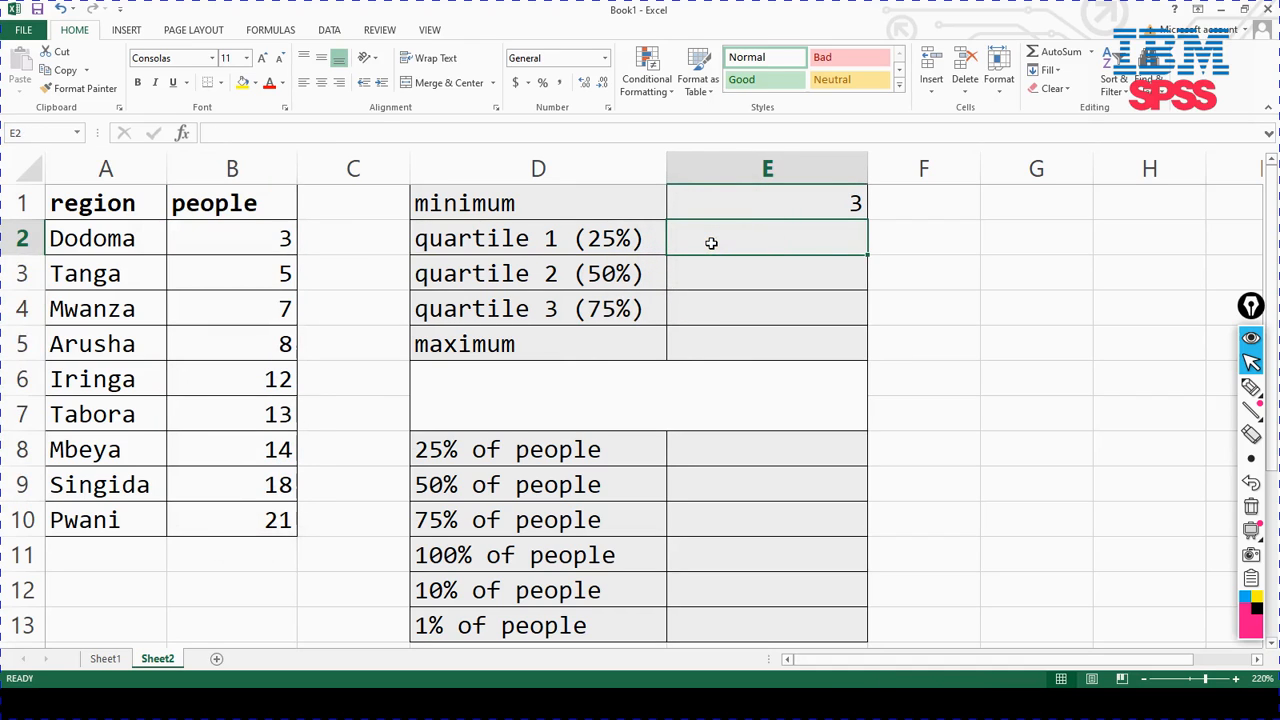
text(=)
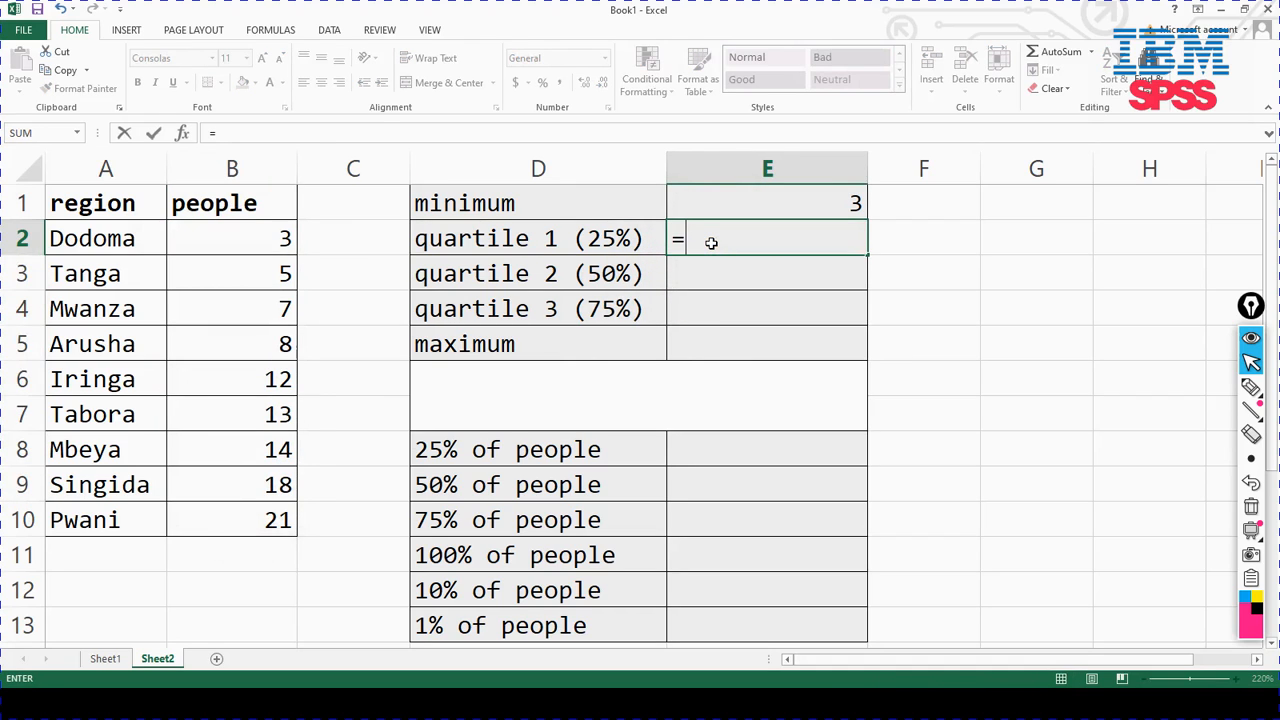
text(qu)
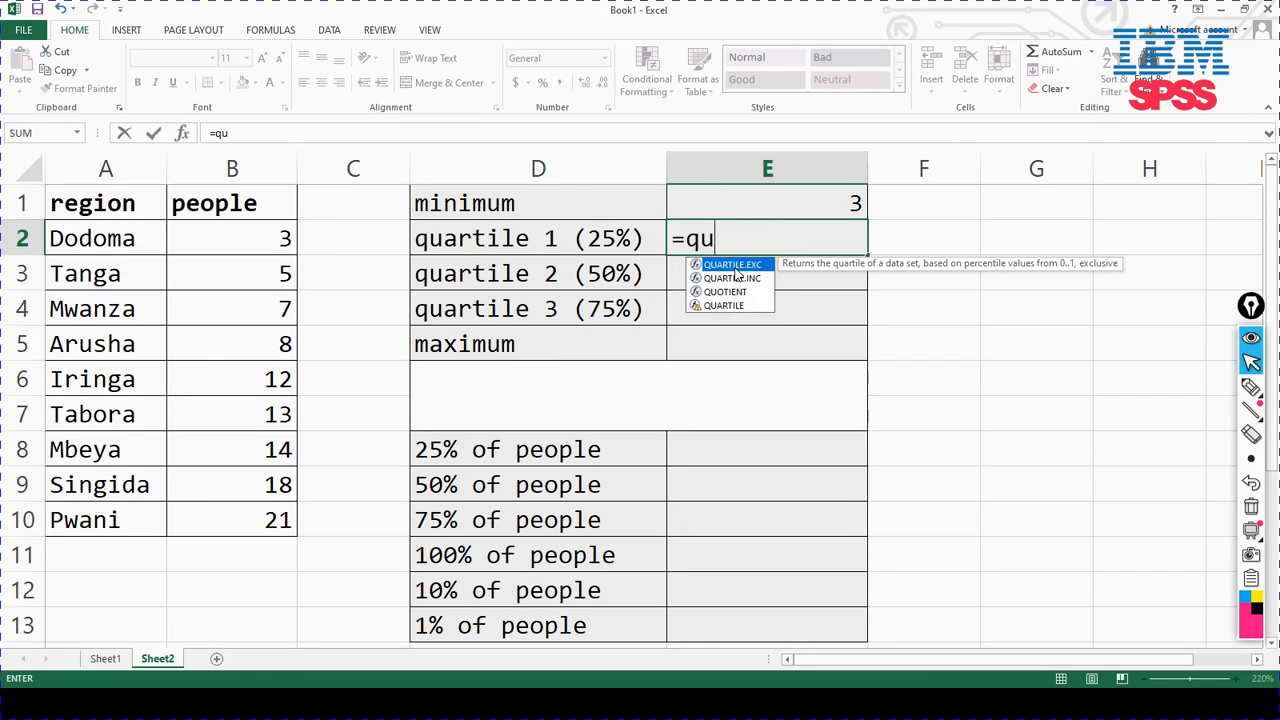
double_click(734, 266)
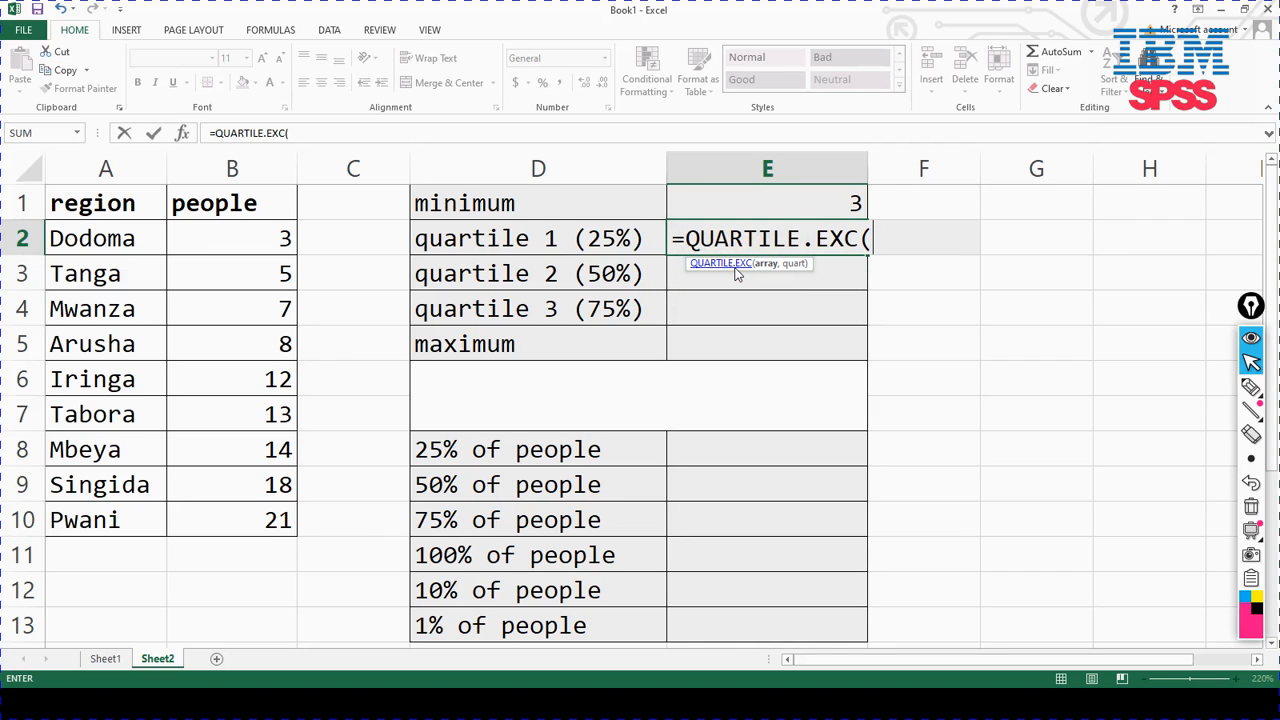
drag(240, 246, 232, 515)
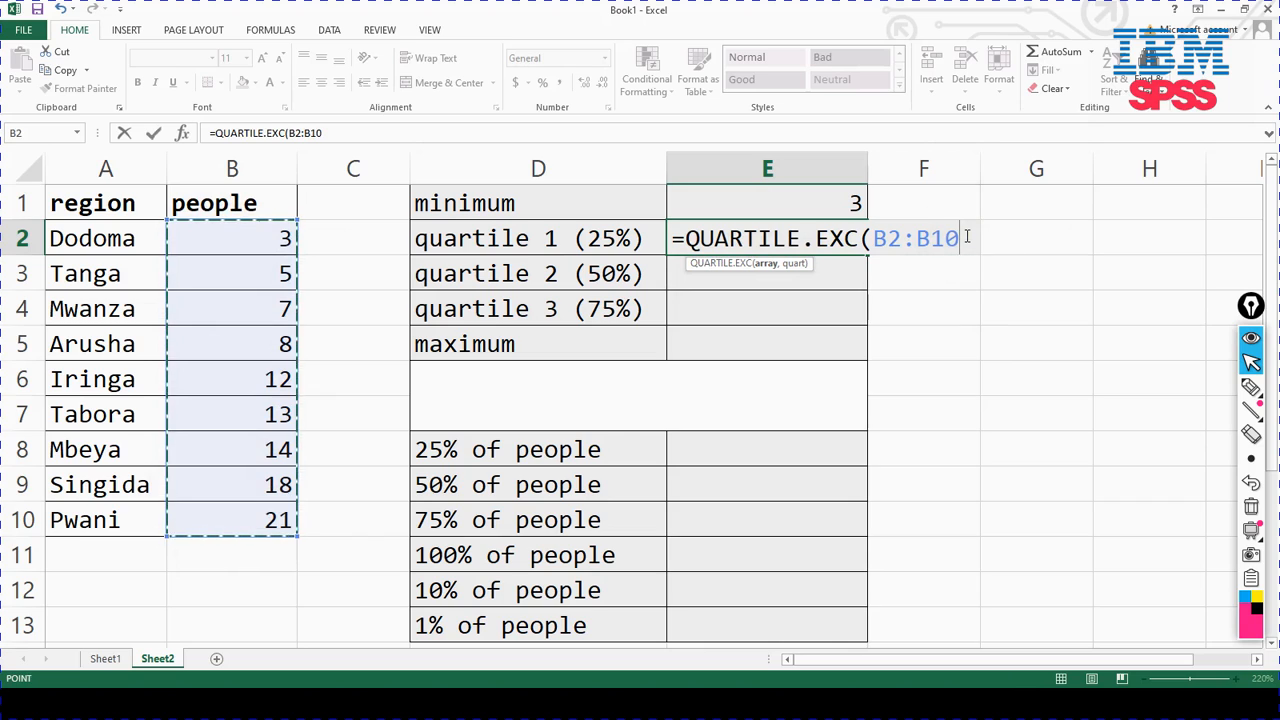
text(,)
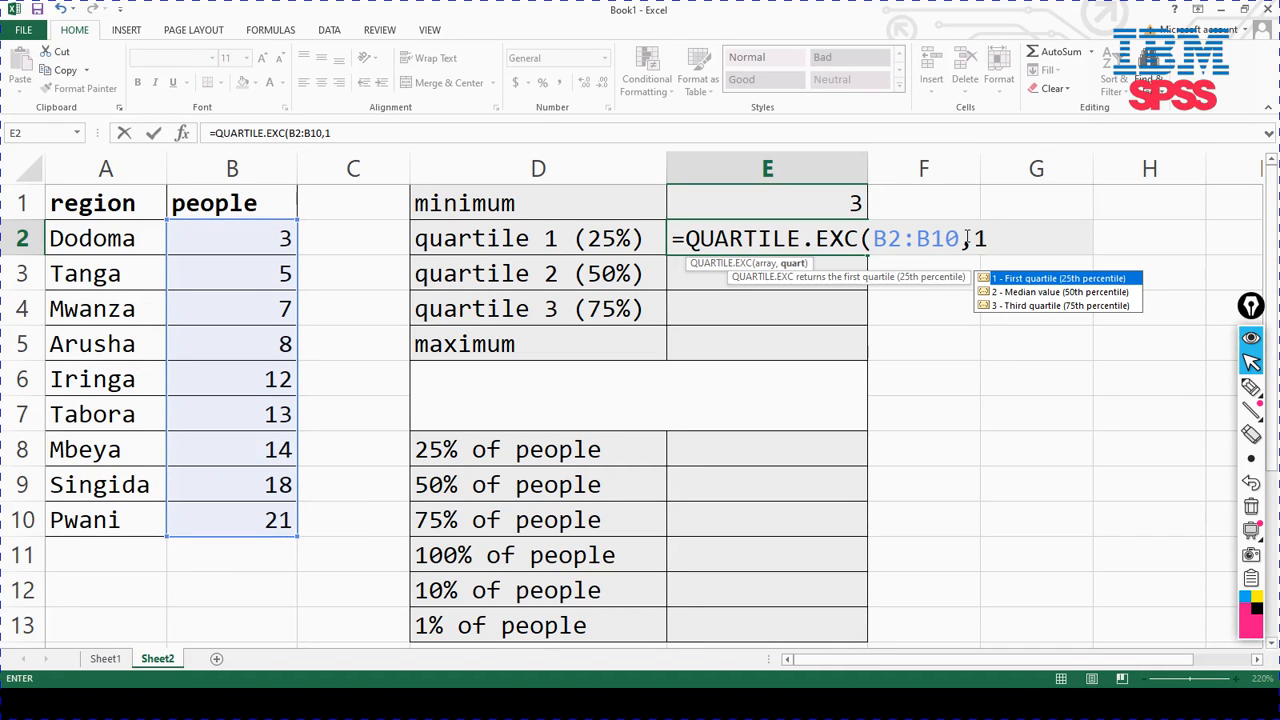
text(1))
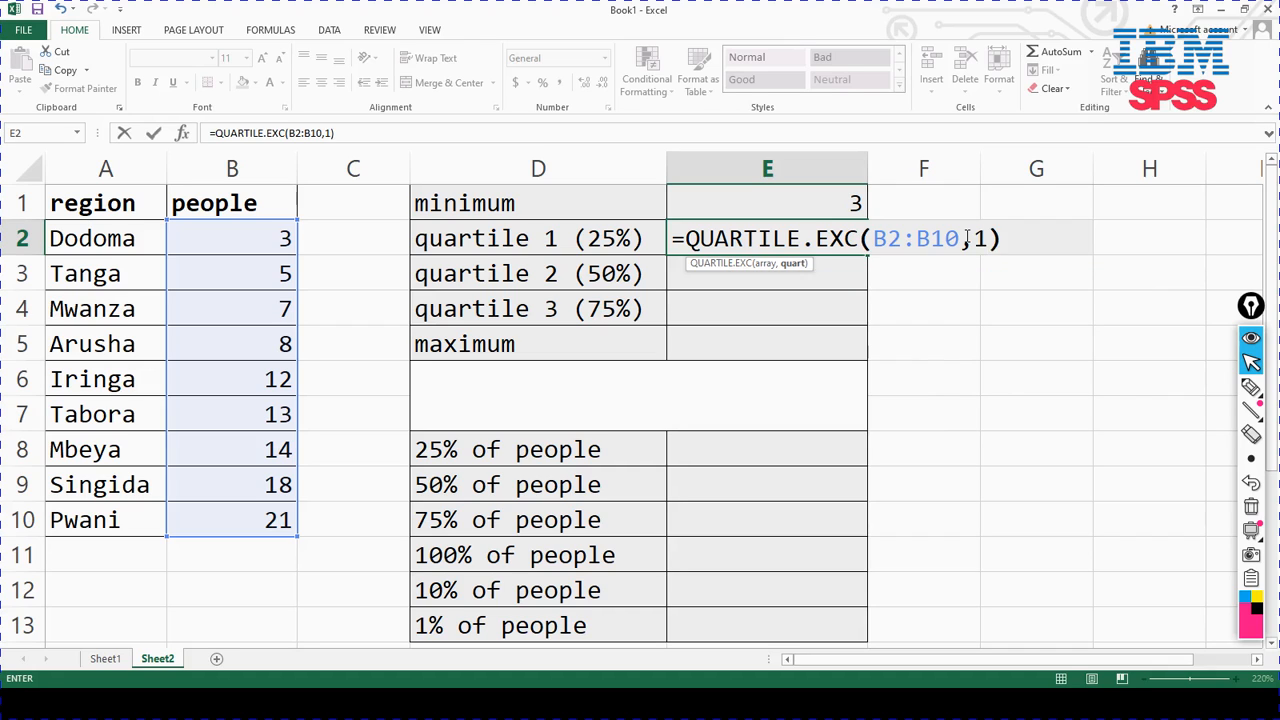
key(Return)
click(801, 244)
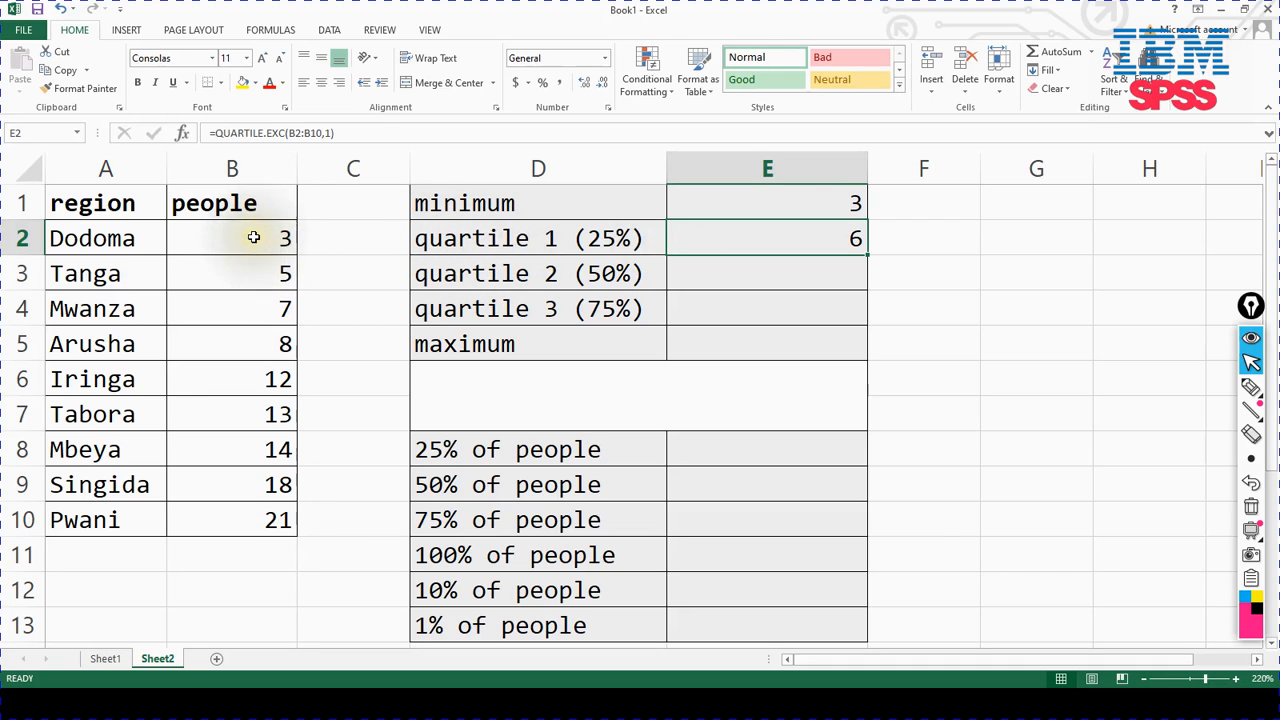
drag(240, 237, 275, 481)
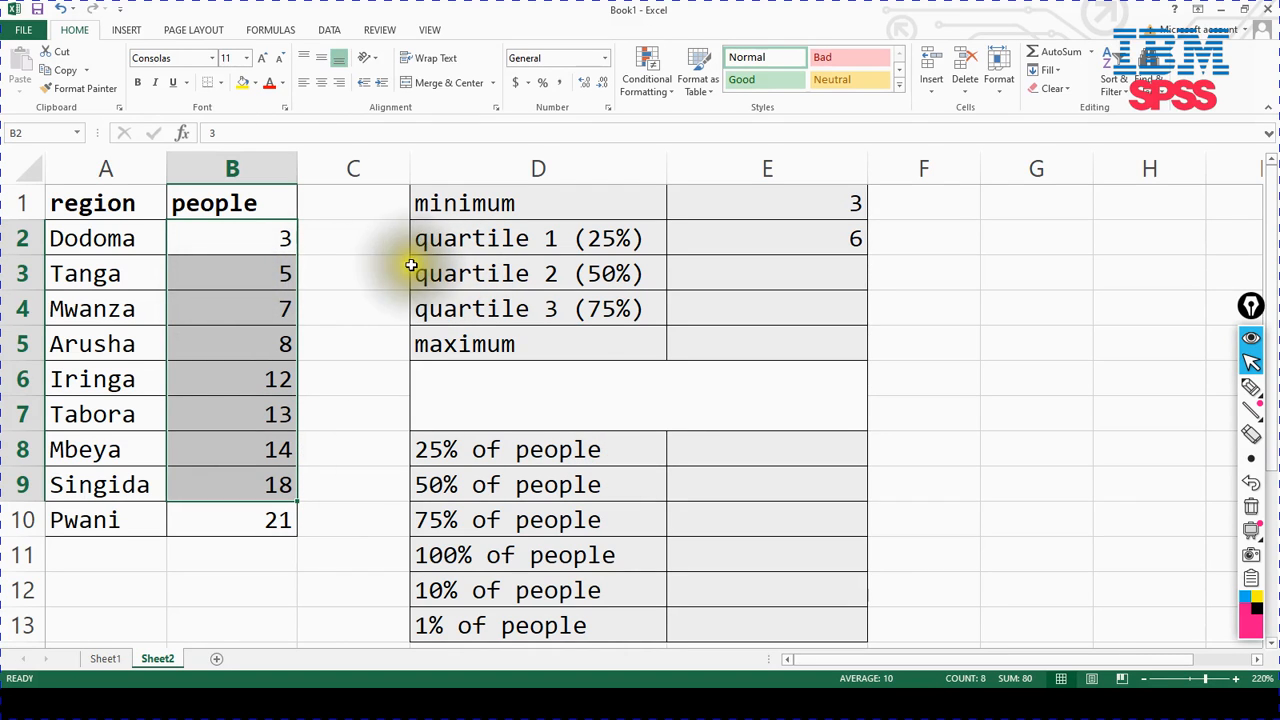
drag(259, 243, 257, 520)
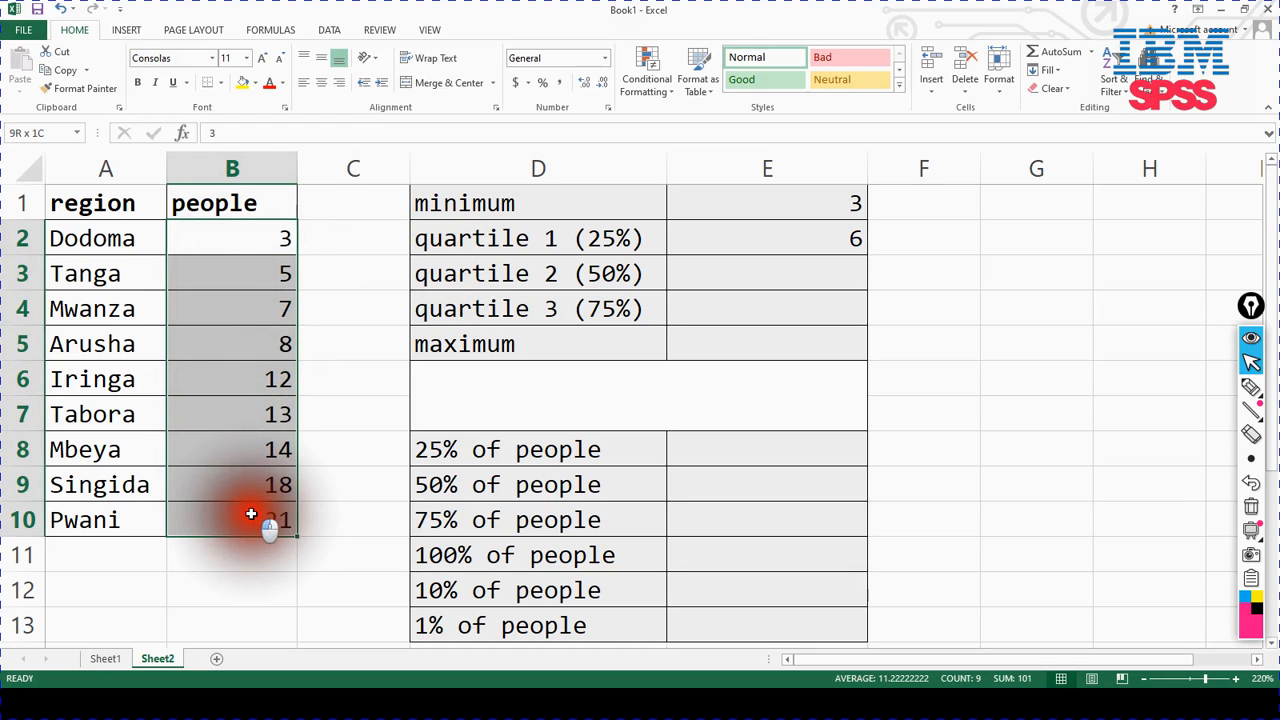
Reuse the E2 formula text in cell E3 with quartile argument 2, giving =QUARTILE.EXC(B2:B10,2) for the second quartile.
double_click(749, 243)
drag(997, 233, 674, 234)
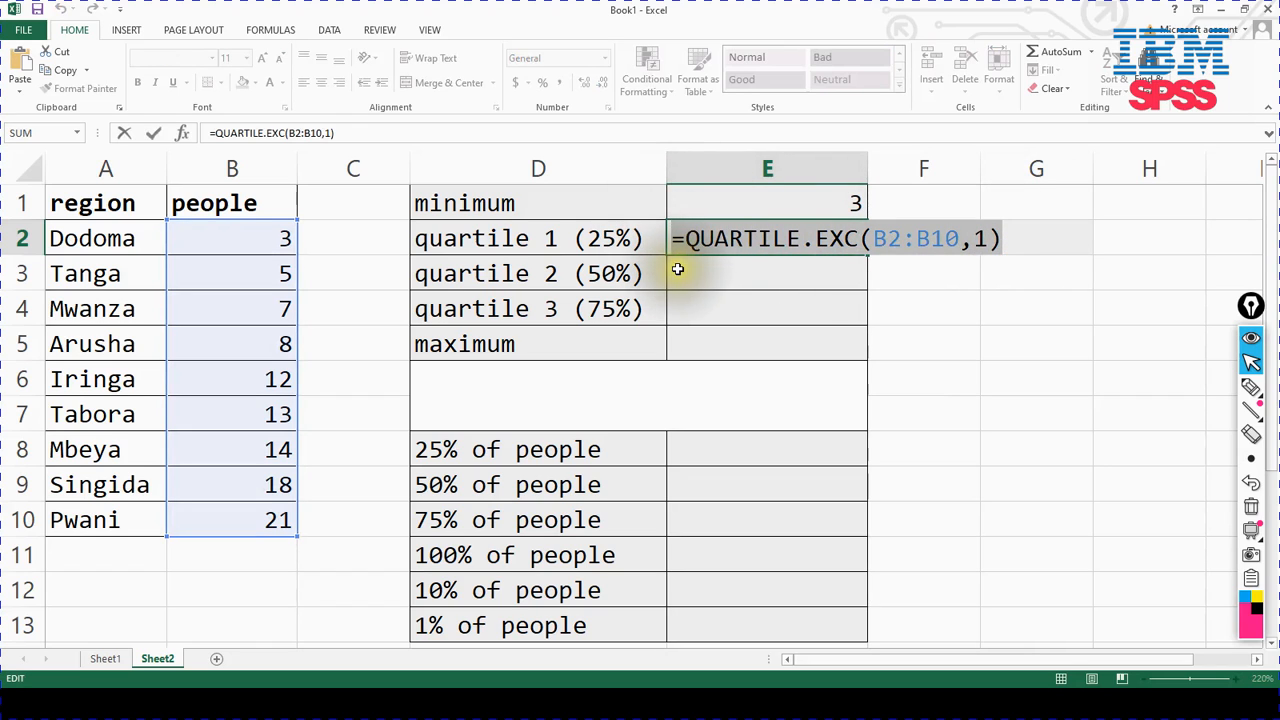
key(ctrl+c)
key(Escape)
click(688, 271)
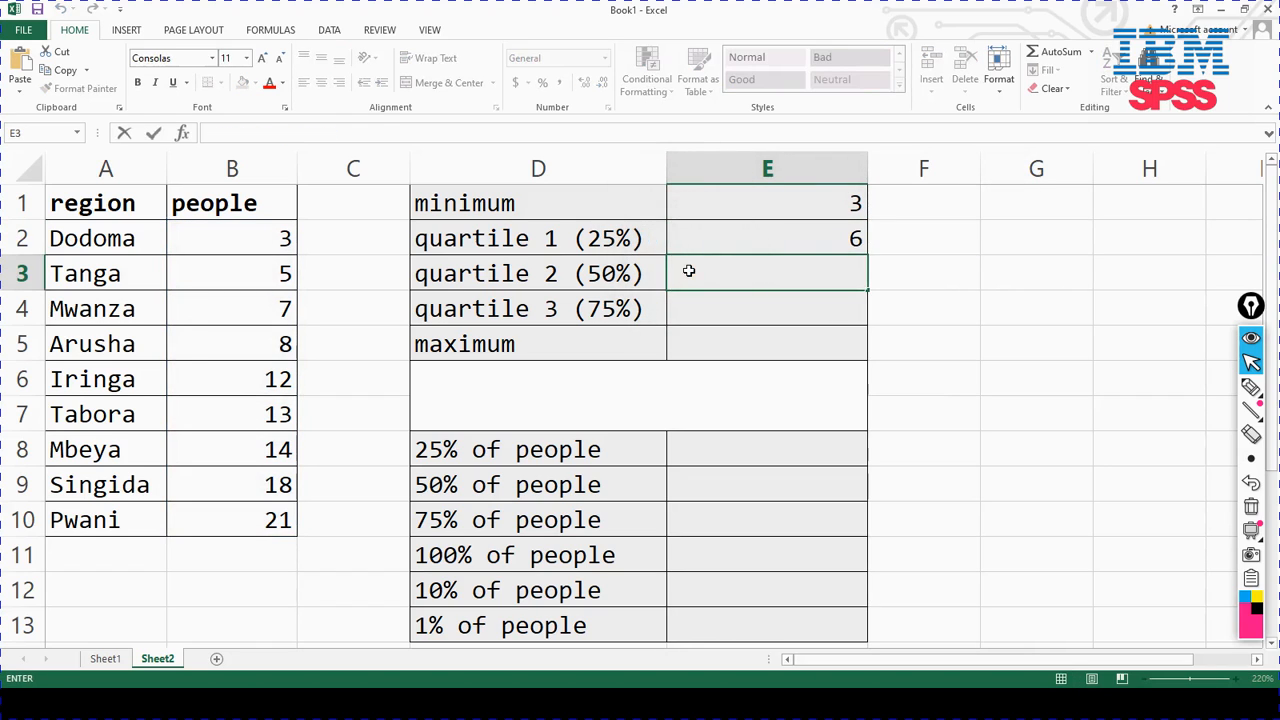
key(ctrl+v)
click(989, 275)
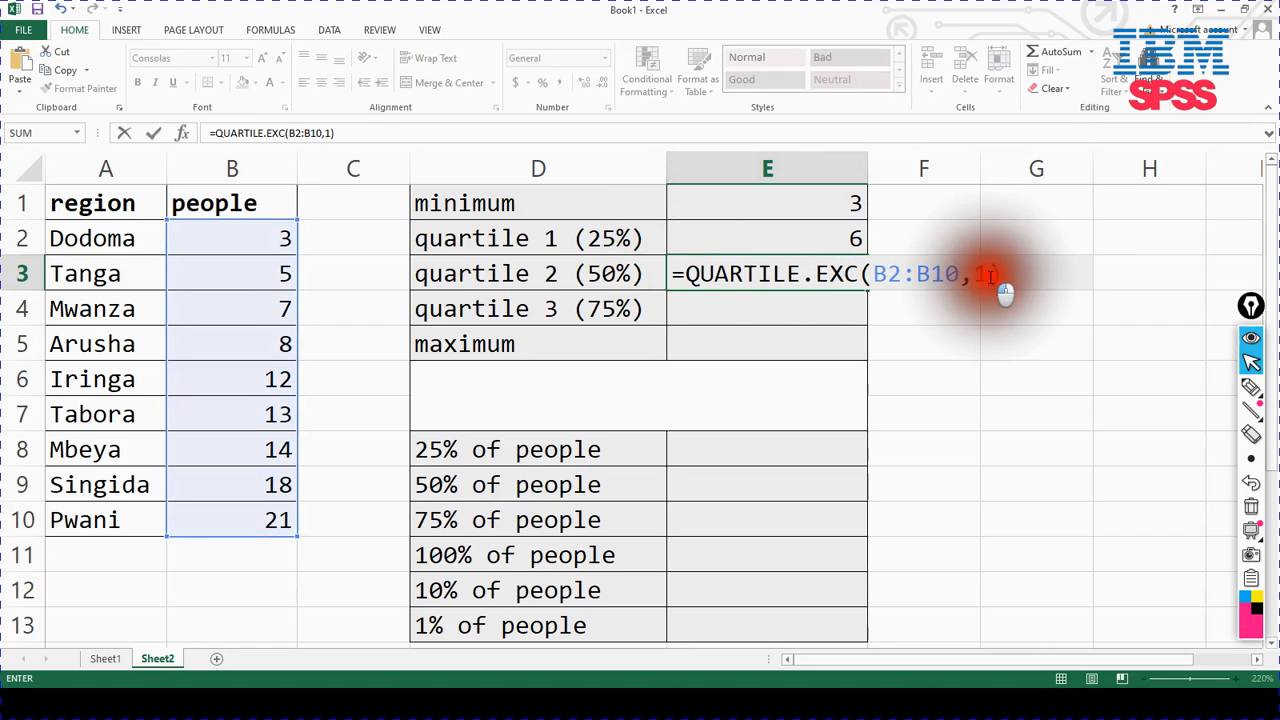
key(BackSpace)
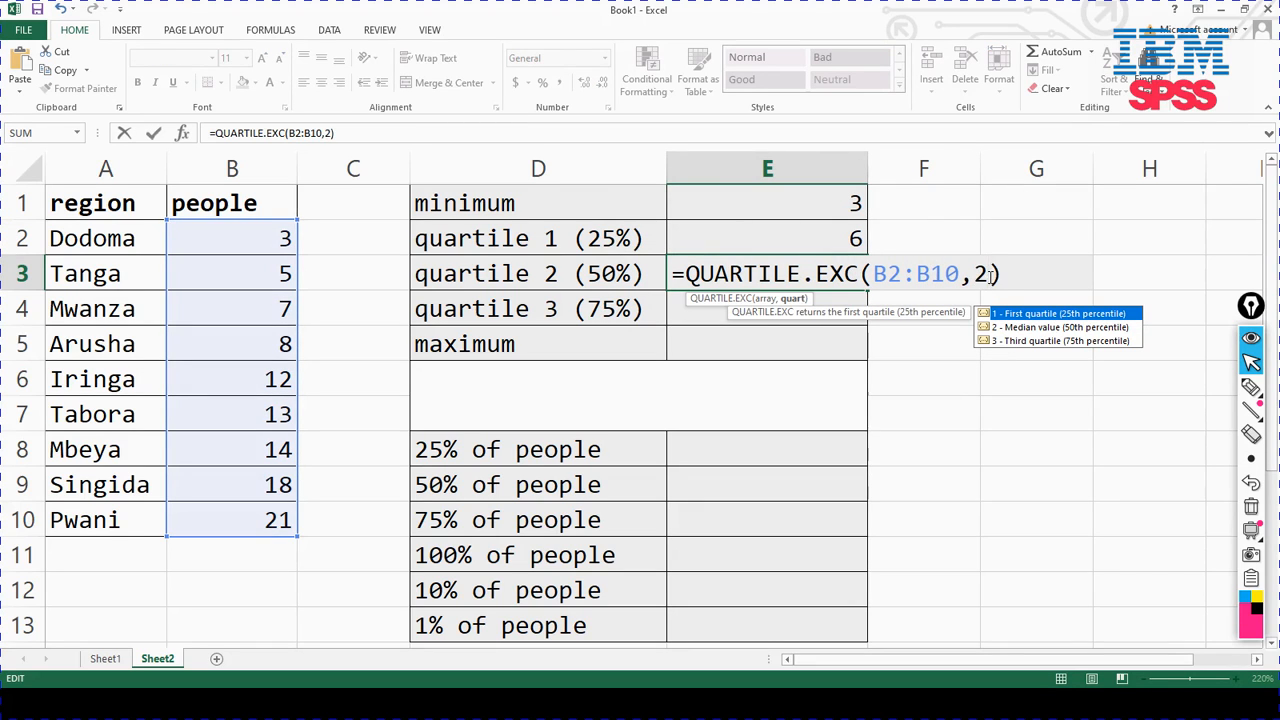
key(Return)
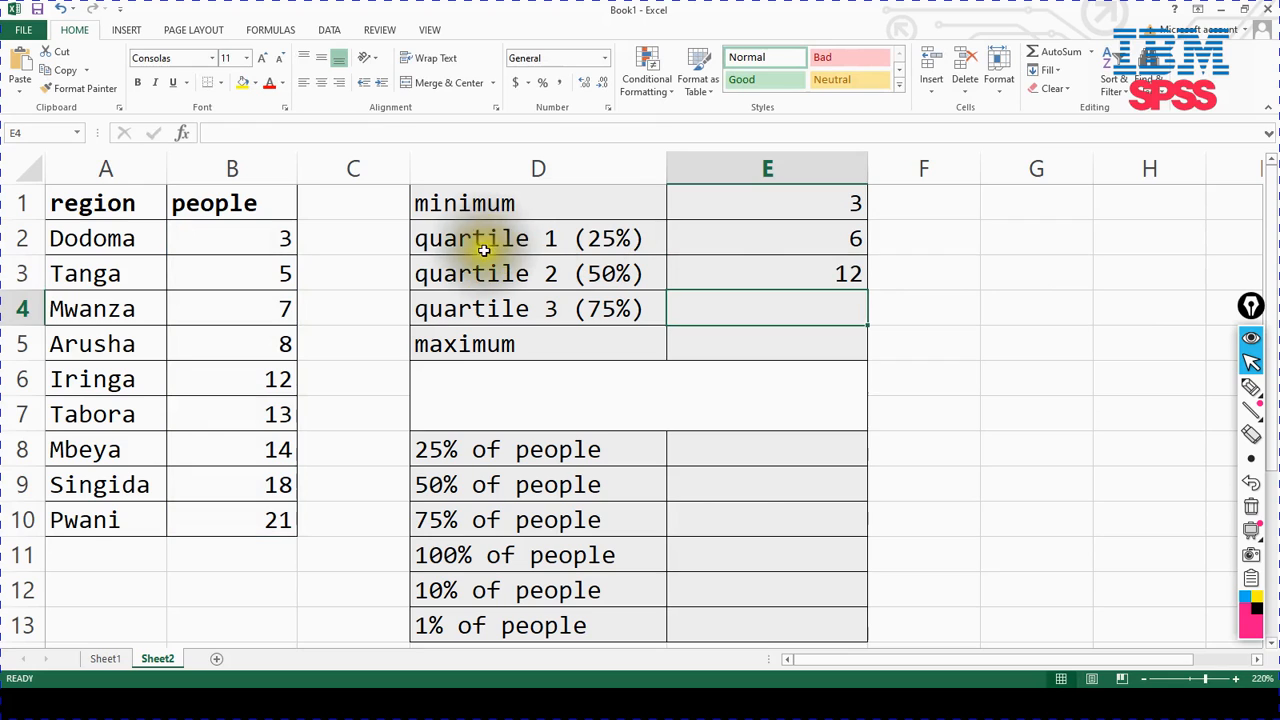
Insert the copied quartile formula in cell E4 and set its quartile argument to 3 for the third quartile.
double_click(737, 314)
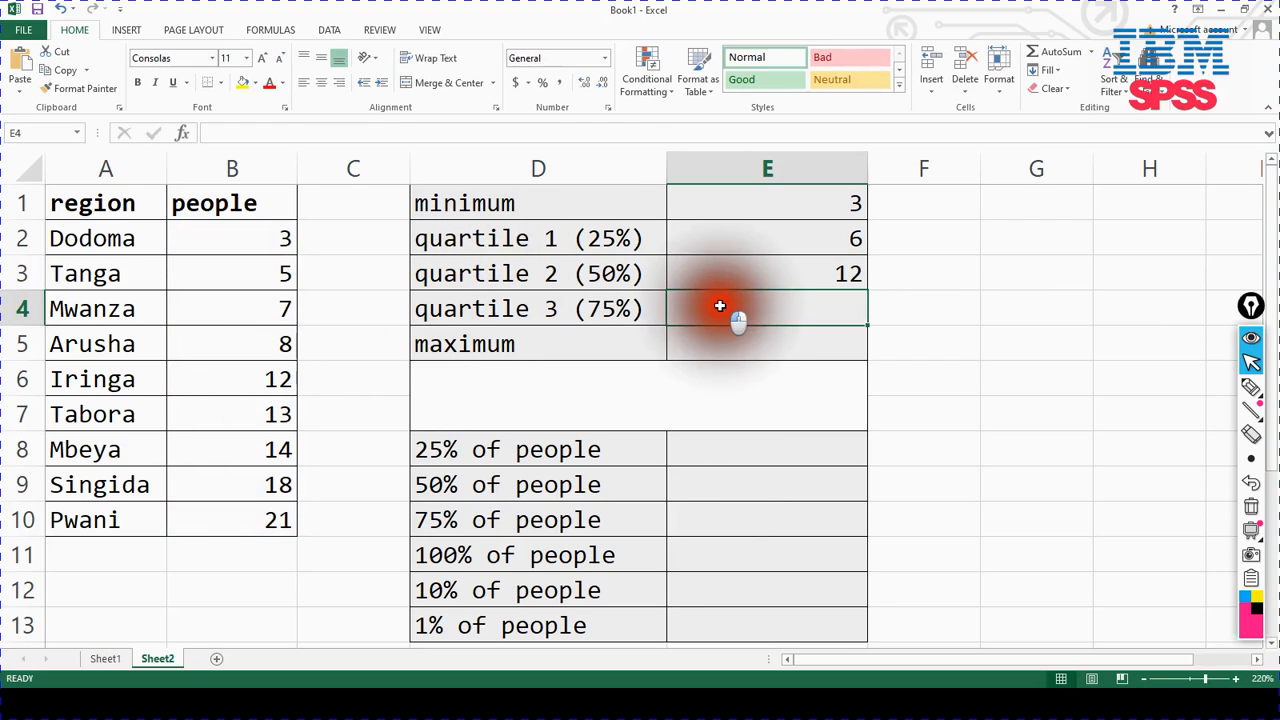
key(ctrl+v)
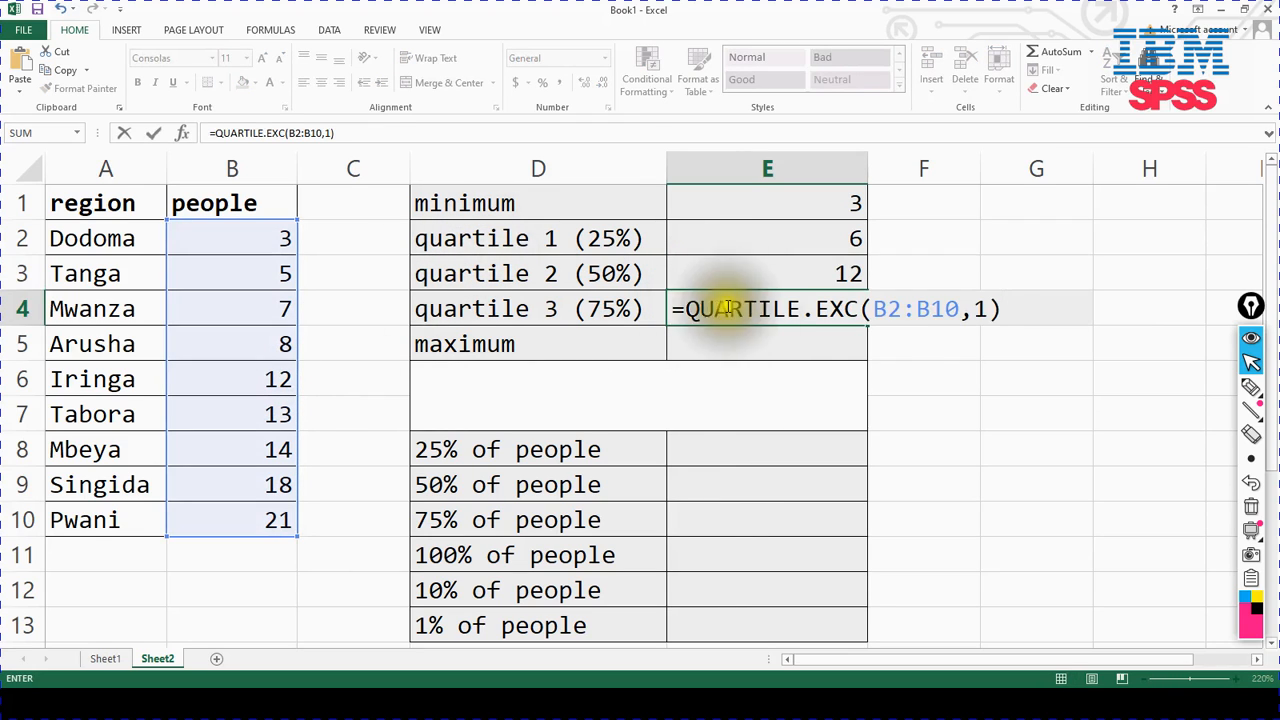
click(985, 309)
key(BackSpace)
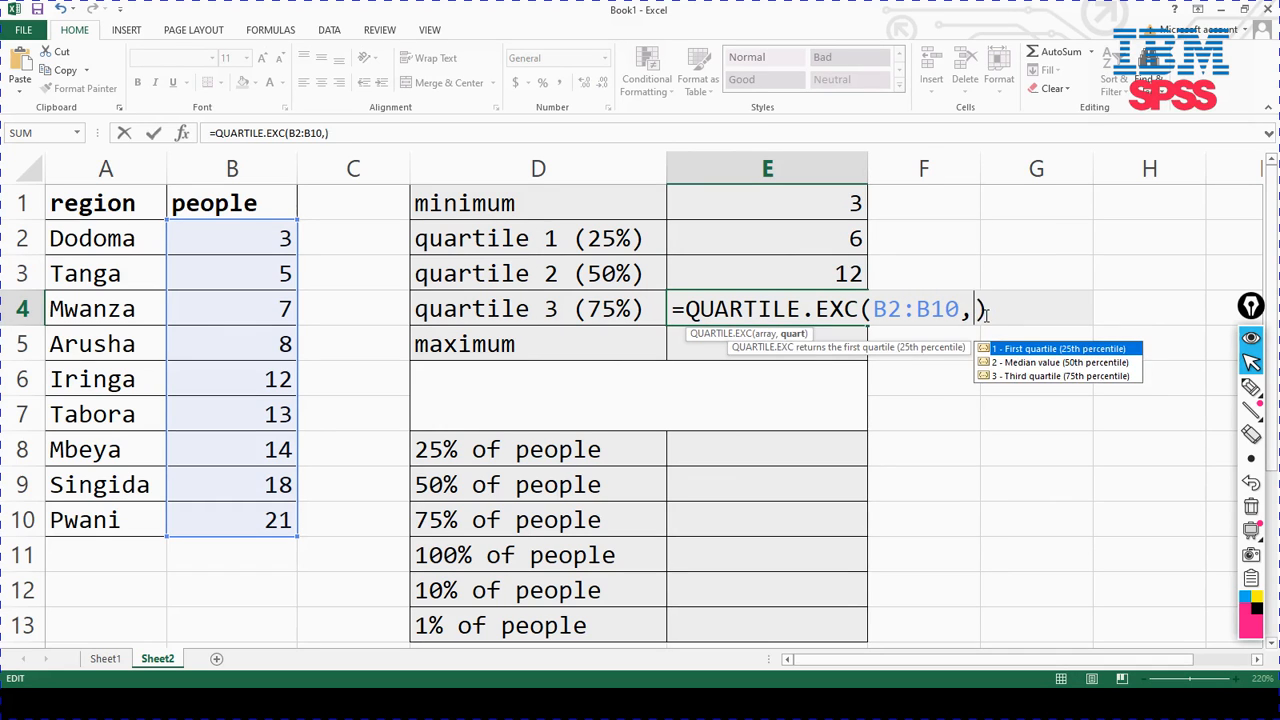
key(Return)
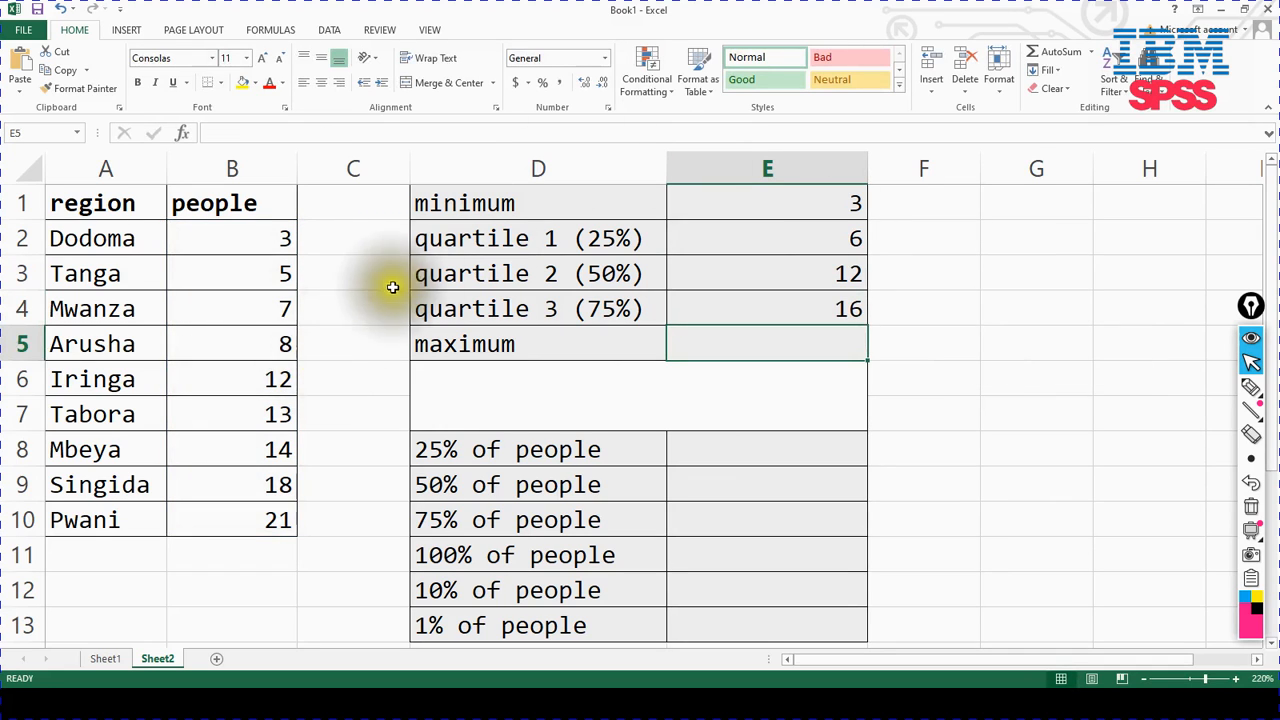
Compare the three quartile results in E2 to E4 with where they fall among the people values in column B.
click(447, 242)
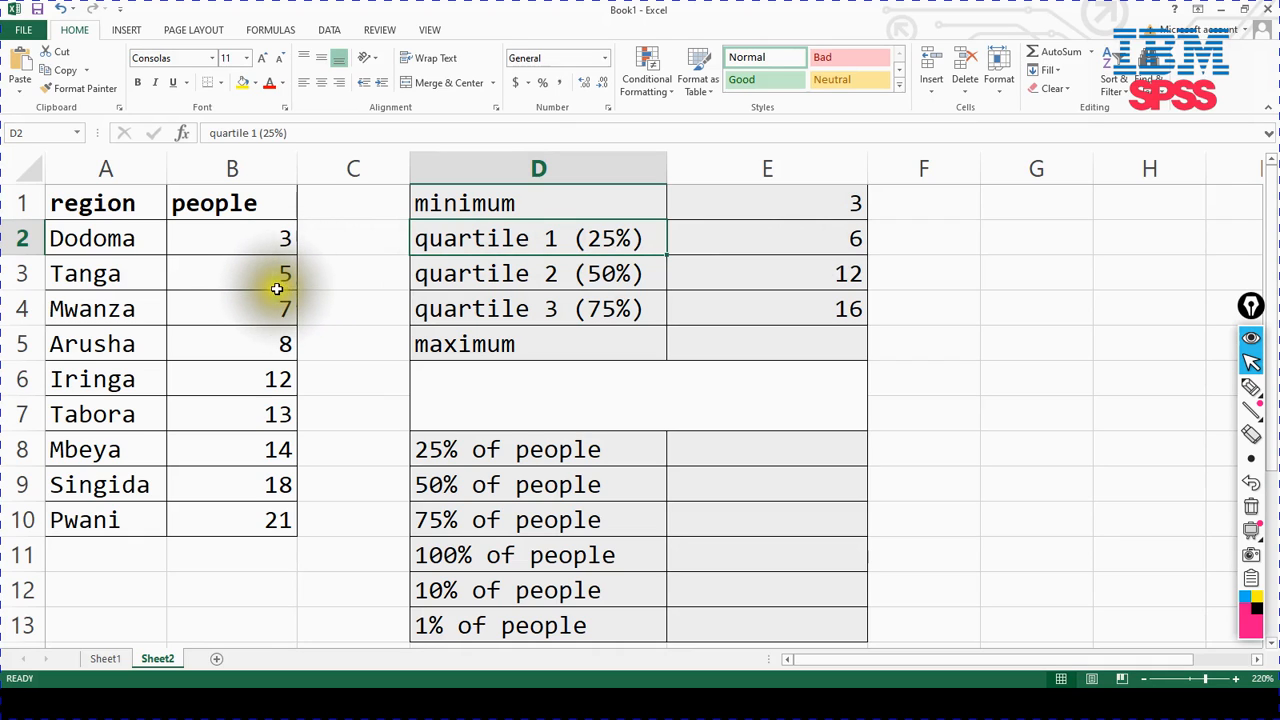
drag(245, 242, 251, 514)
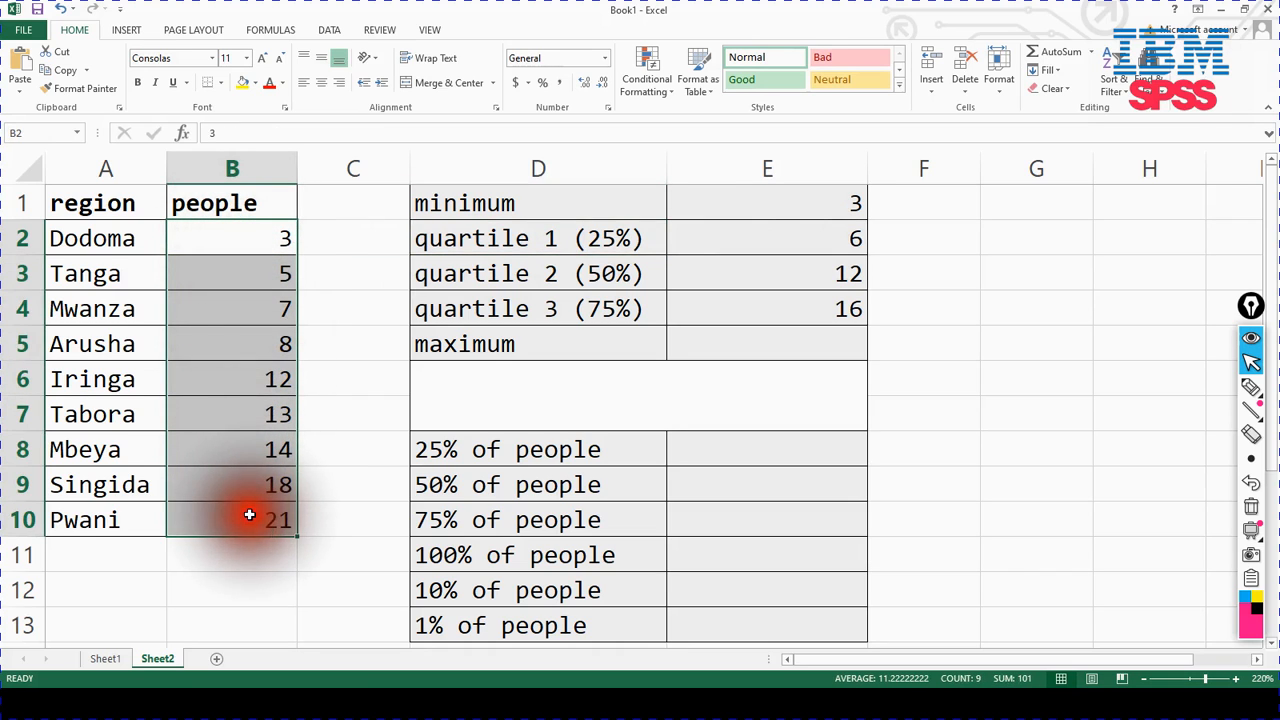
click(286, 296)
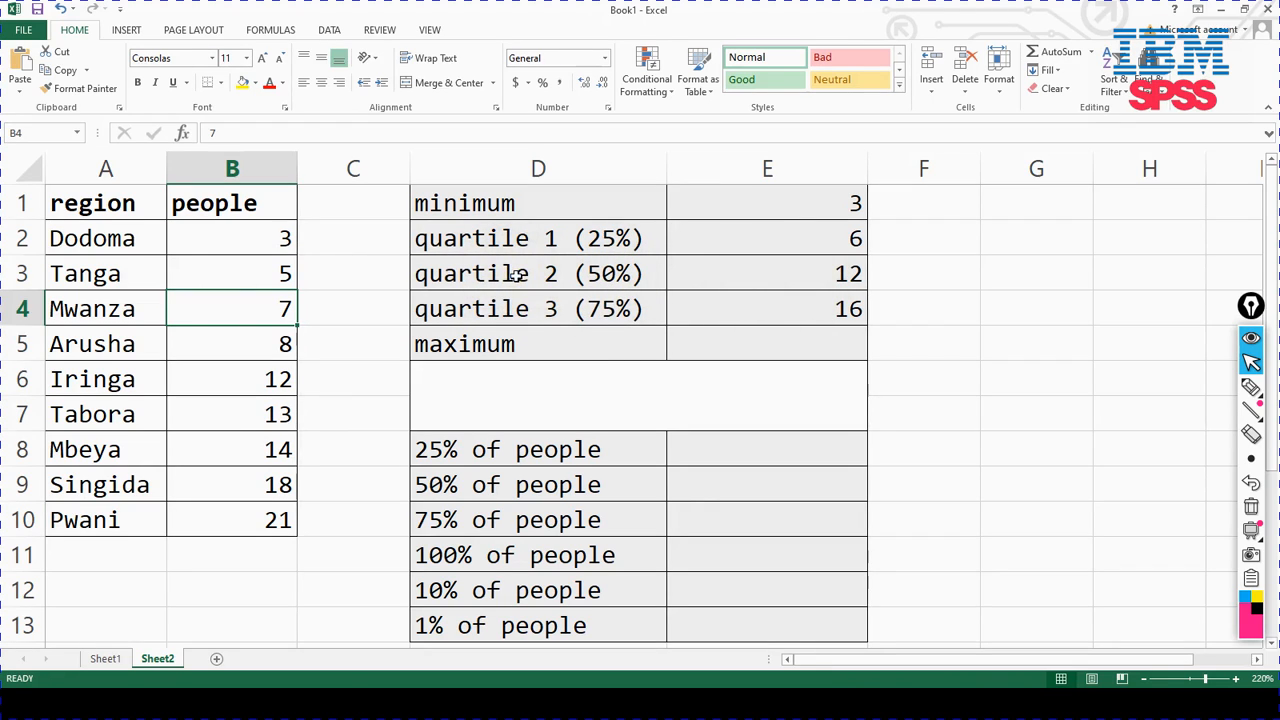
click(268, 378)
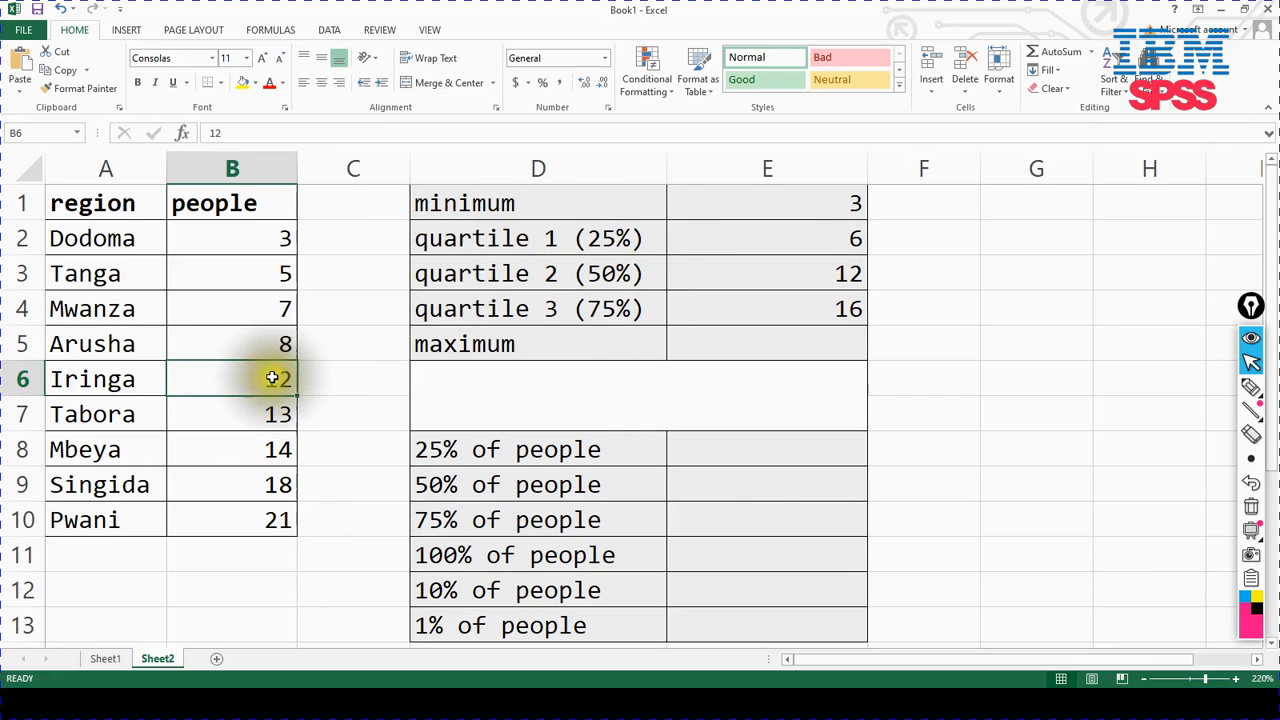
drag(249, 236, 252, 484)
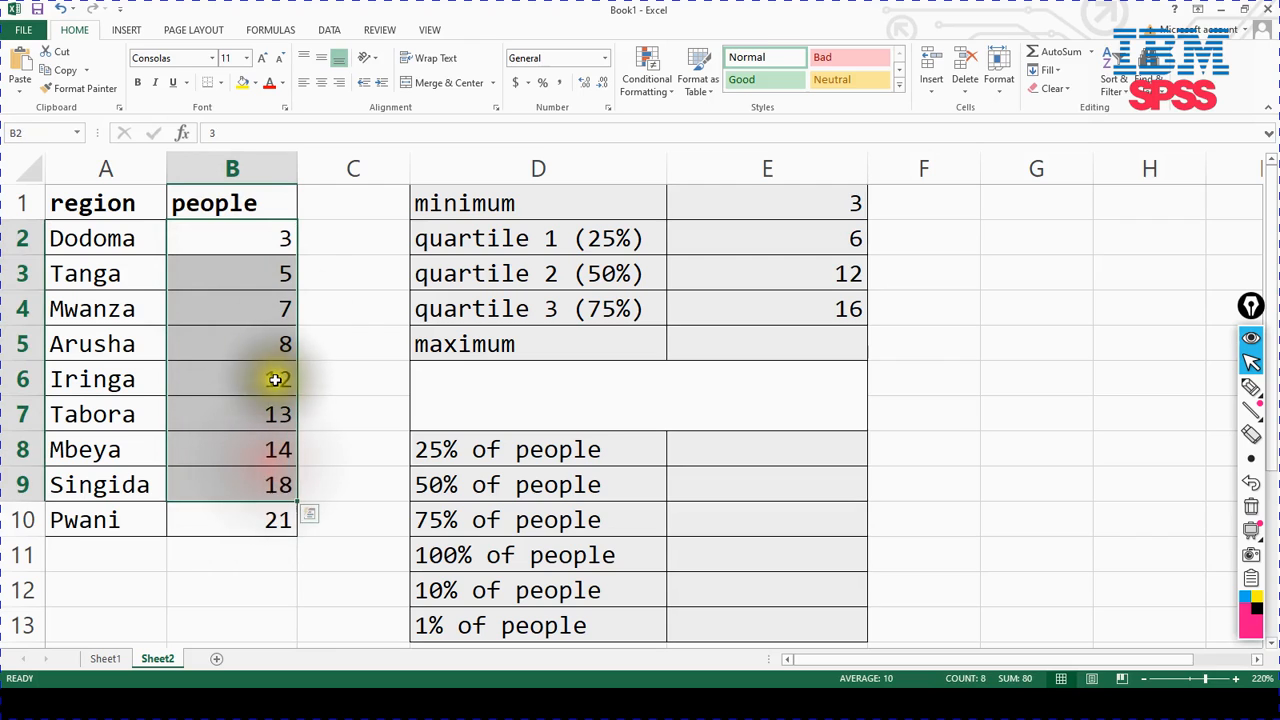
click(457, 312)
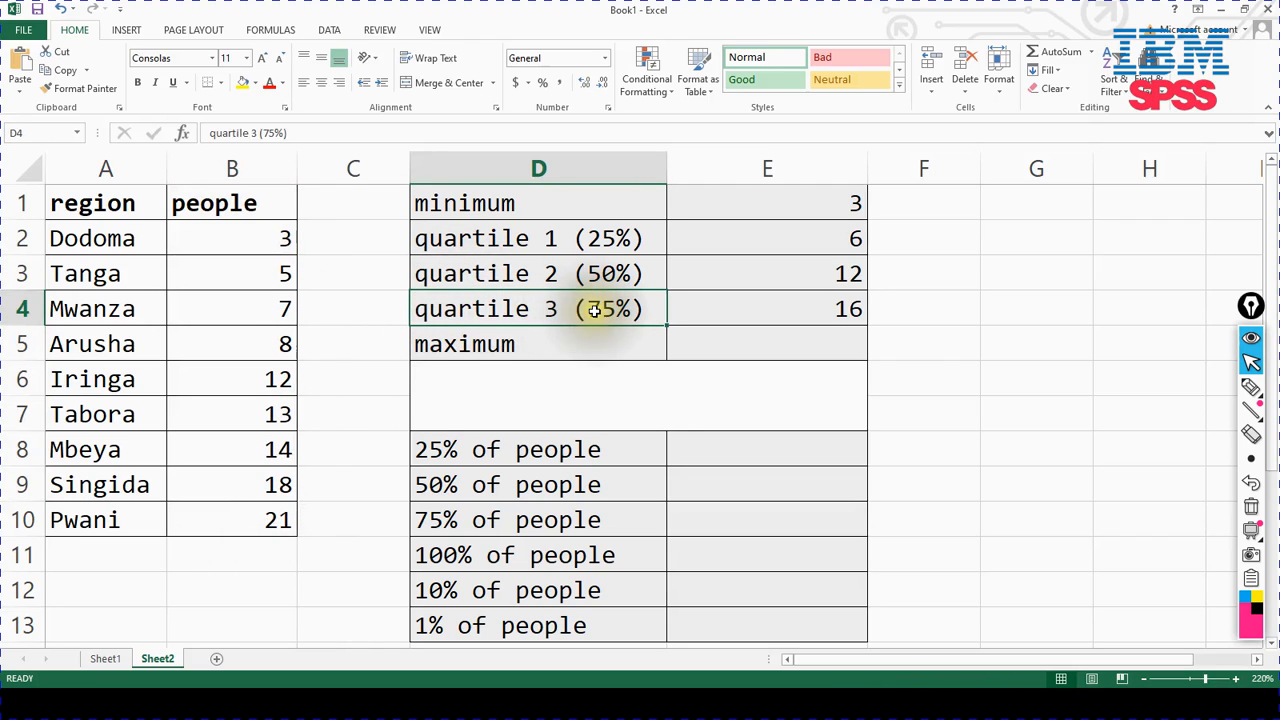
drag(234, 241, 240, 488)
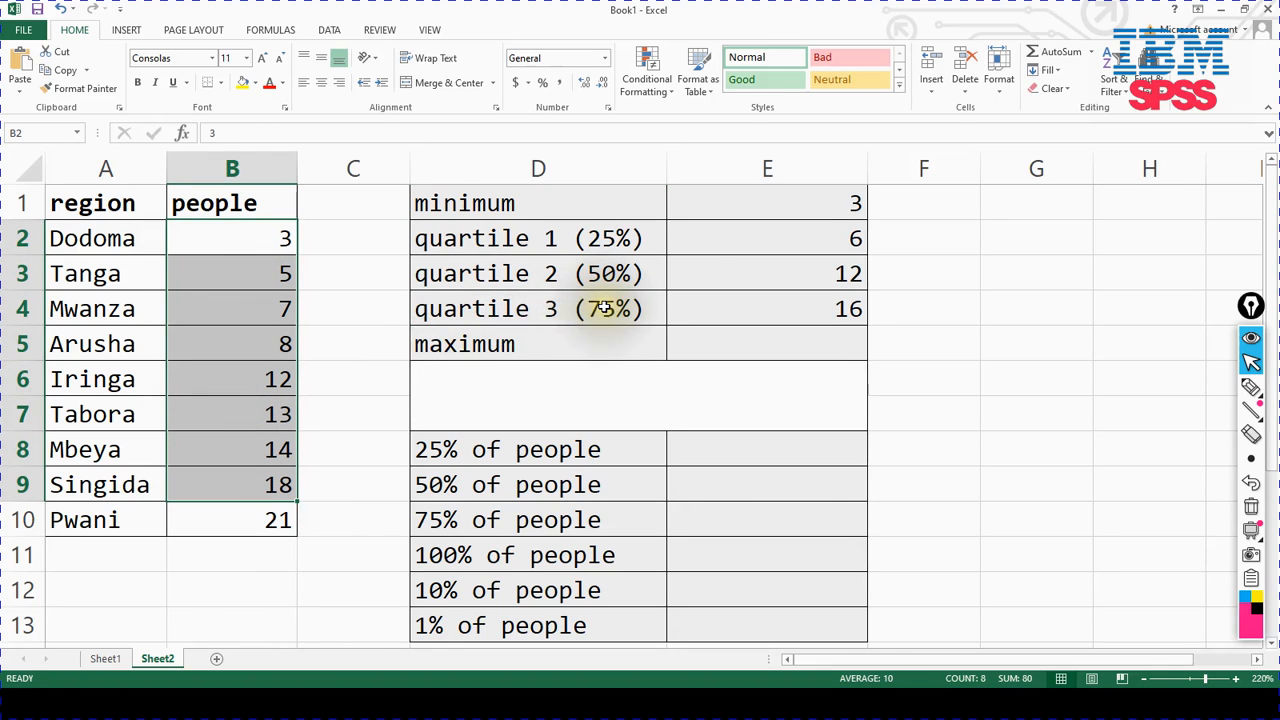
click(830, 308)
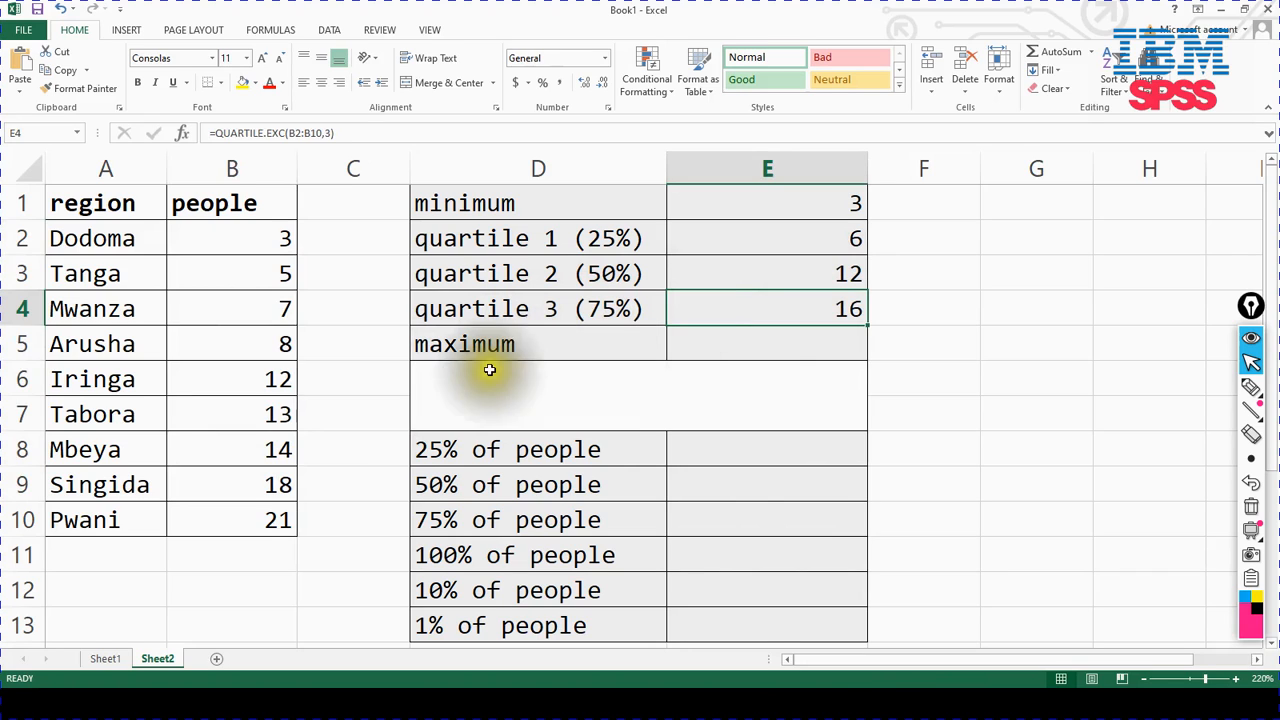
click(284, 465)
click(278, 485)
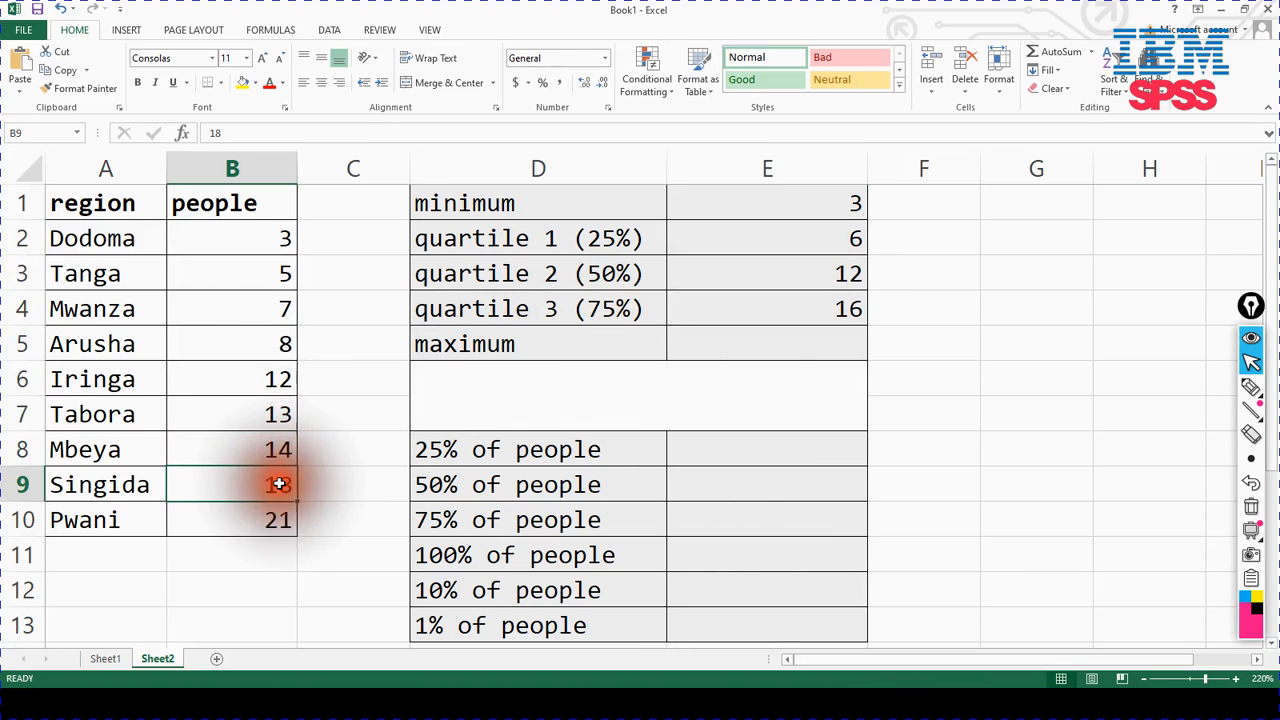
click(280, 455)
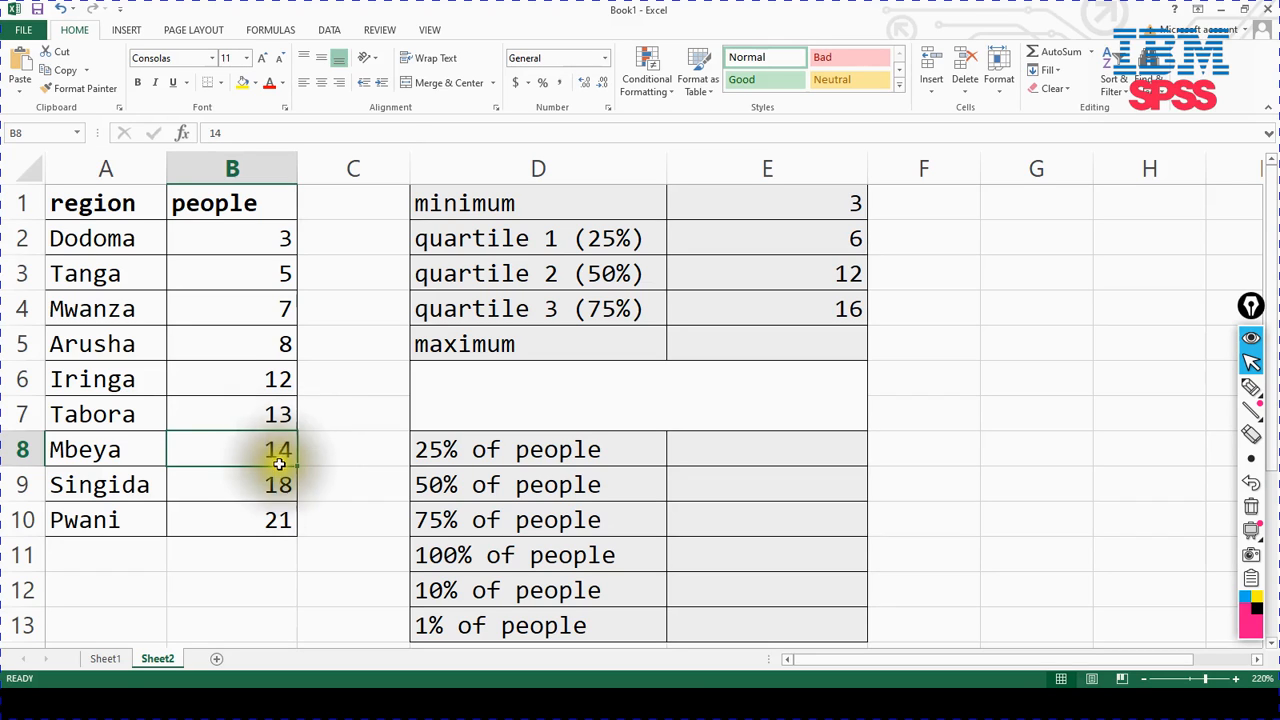
click(282, 488)
click(284, 452)
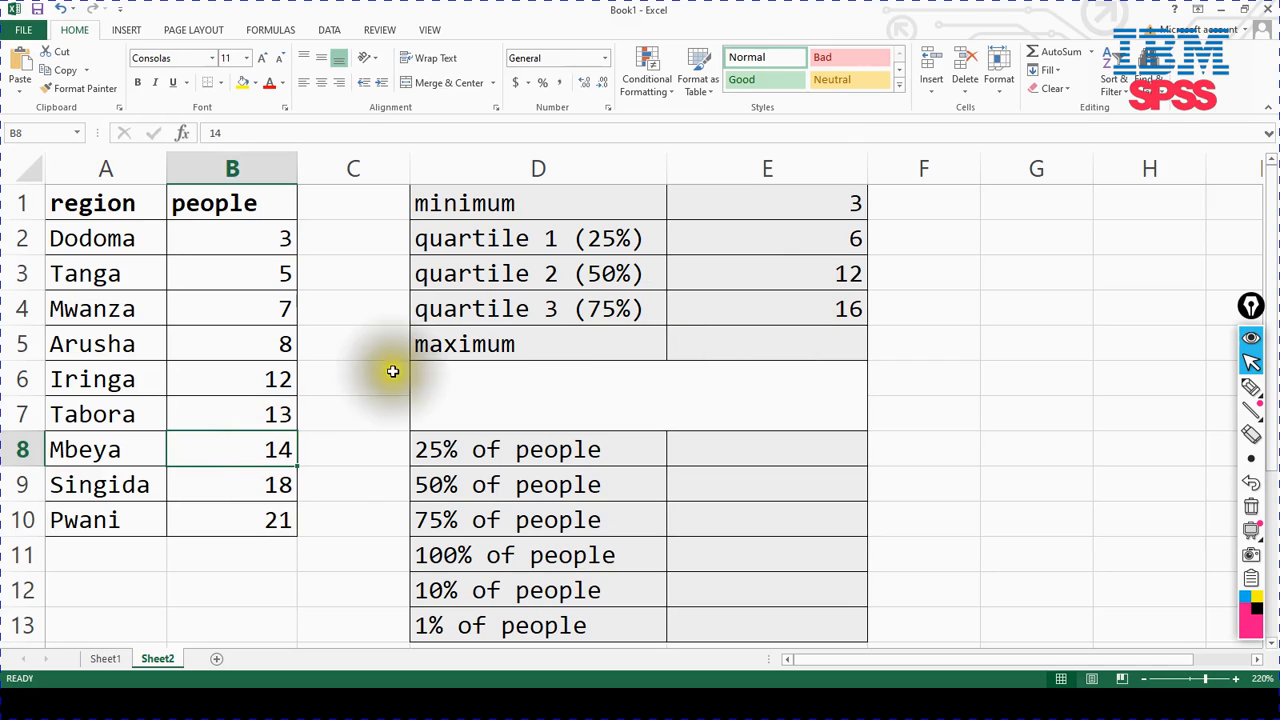
Calculate the maximum of people in cell E5 with =MAX(B2:B10).
click(713, 347)
double_click(717, 344)
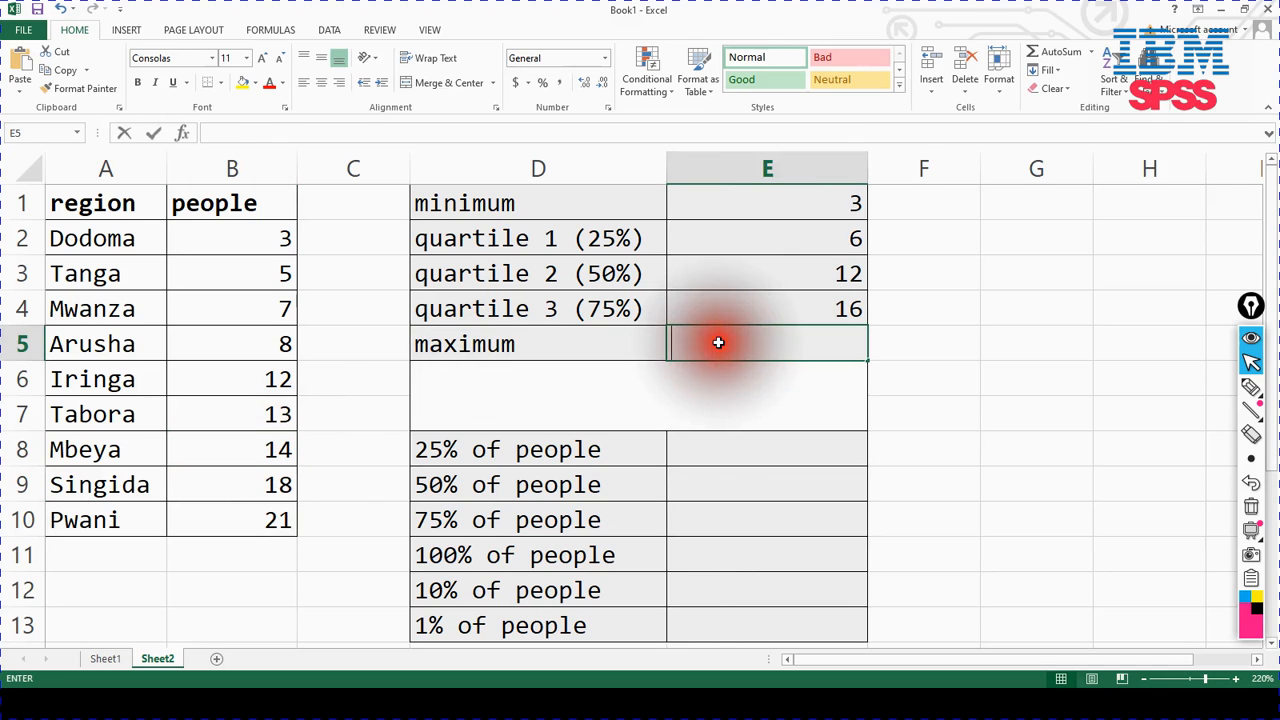
text(=max()
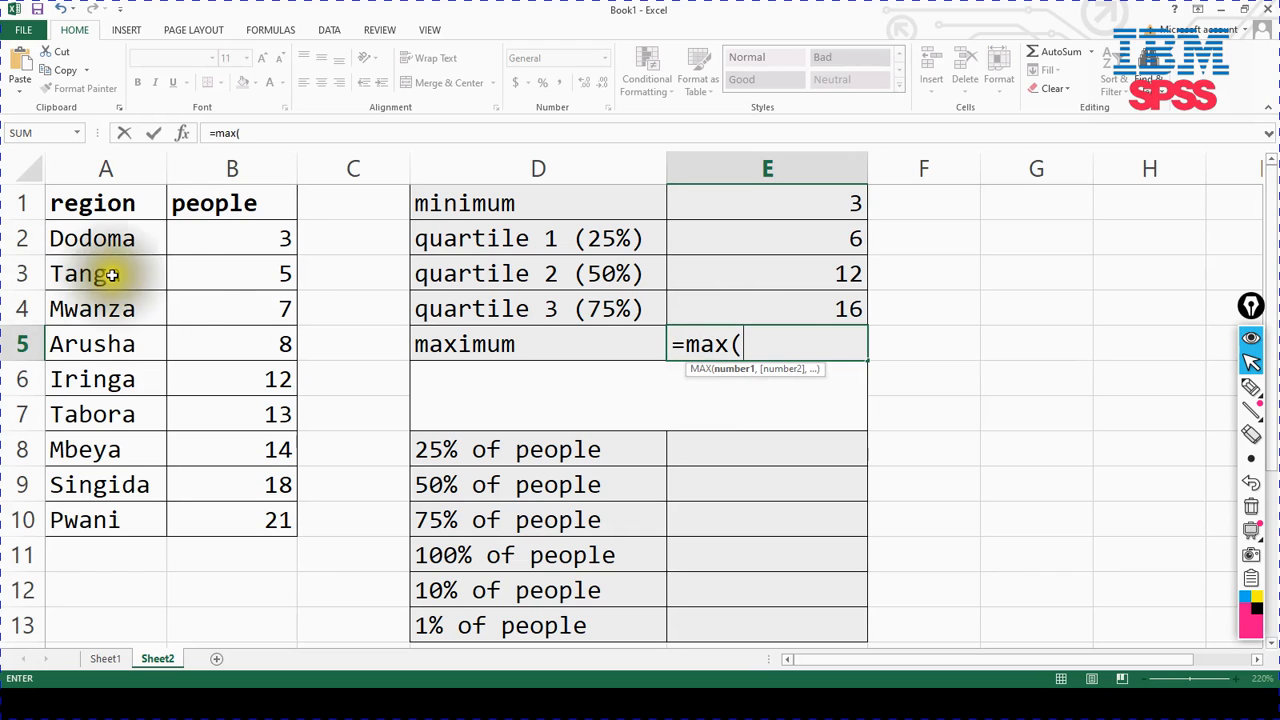
drag(232, 241, 245, 524)
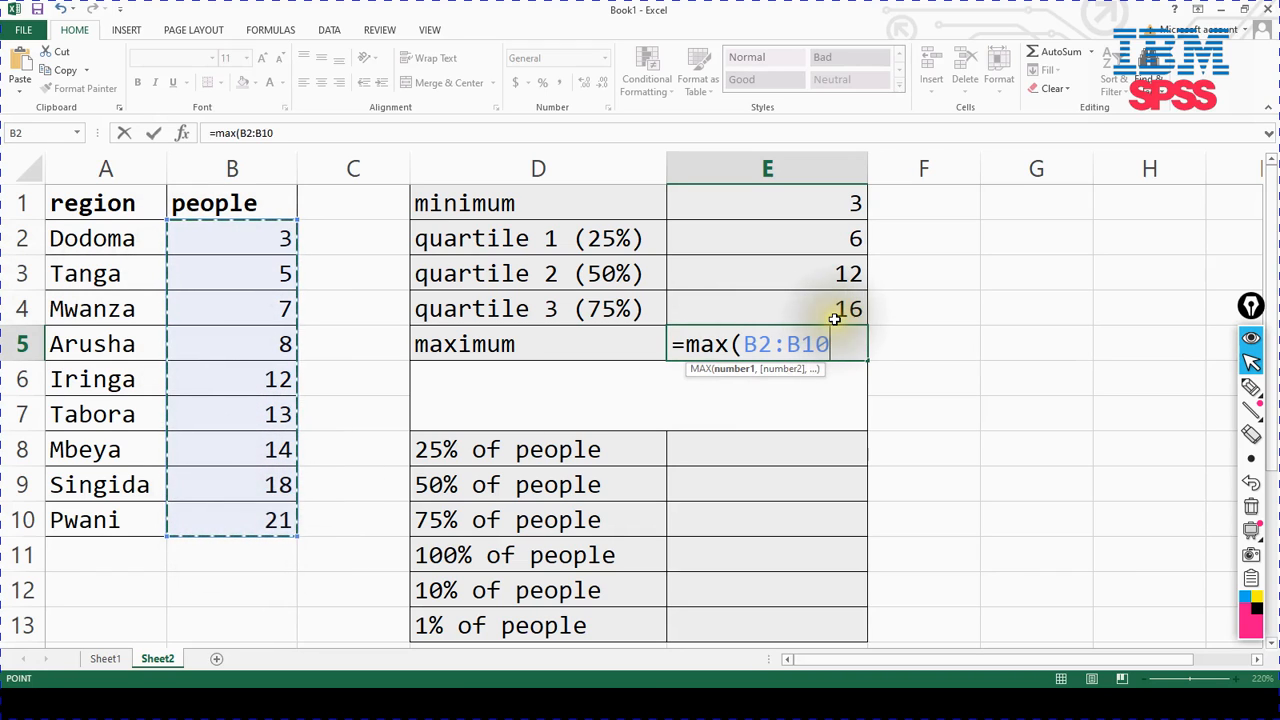
key(Return)
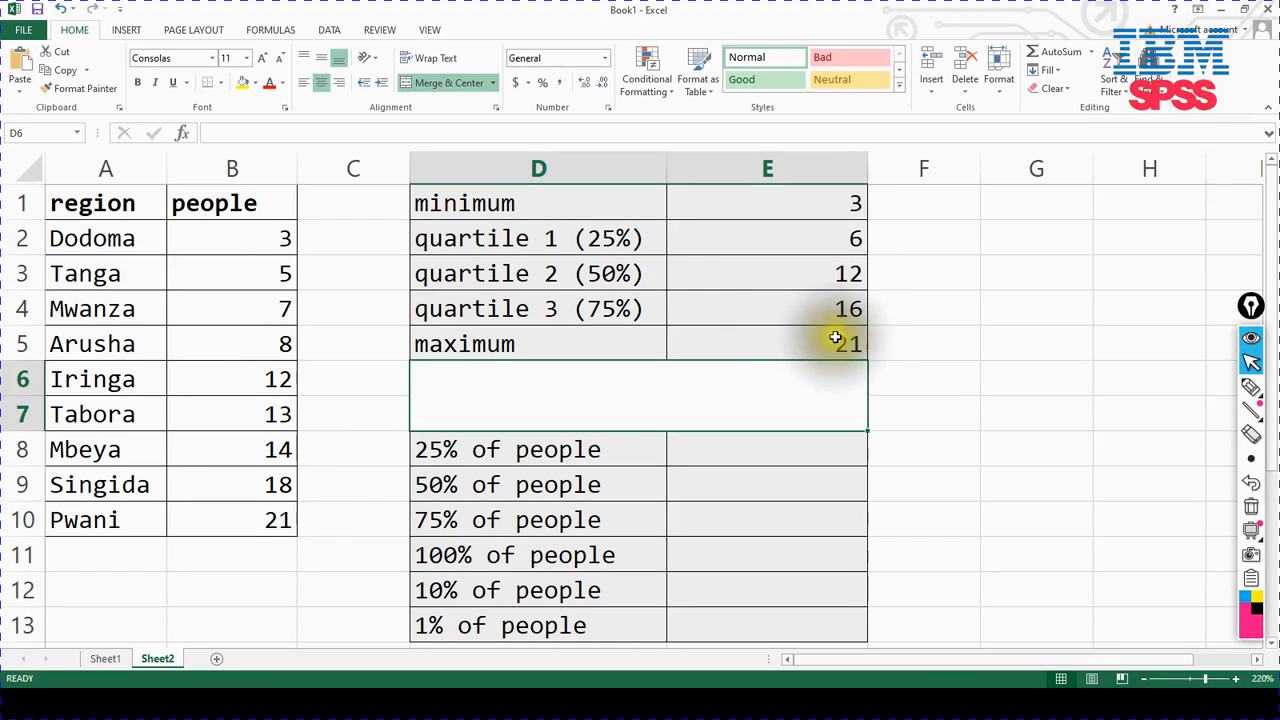
Review the quartile labels and the people values in B2:B10 alongside the percentile rows D8 to D13.
click(485, 354)
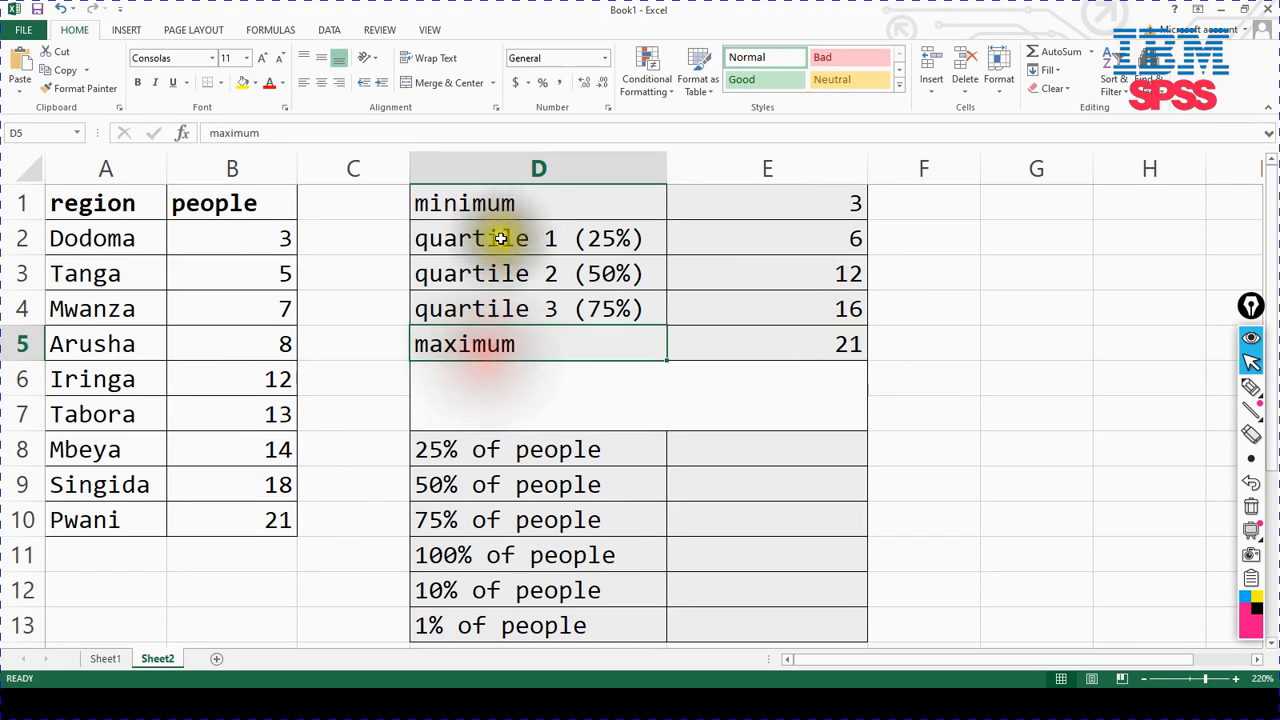
drag(243, 236, 271, 520)
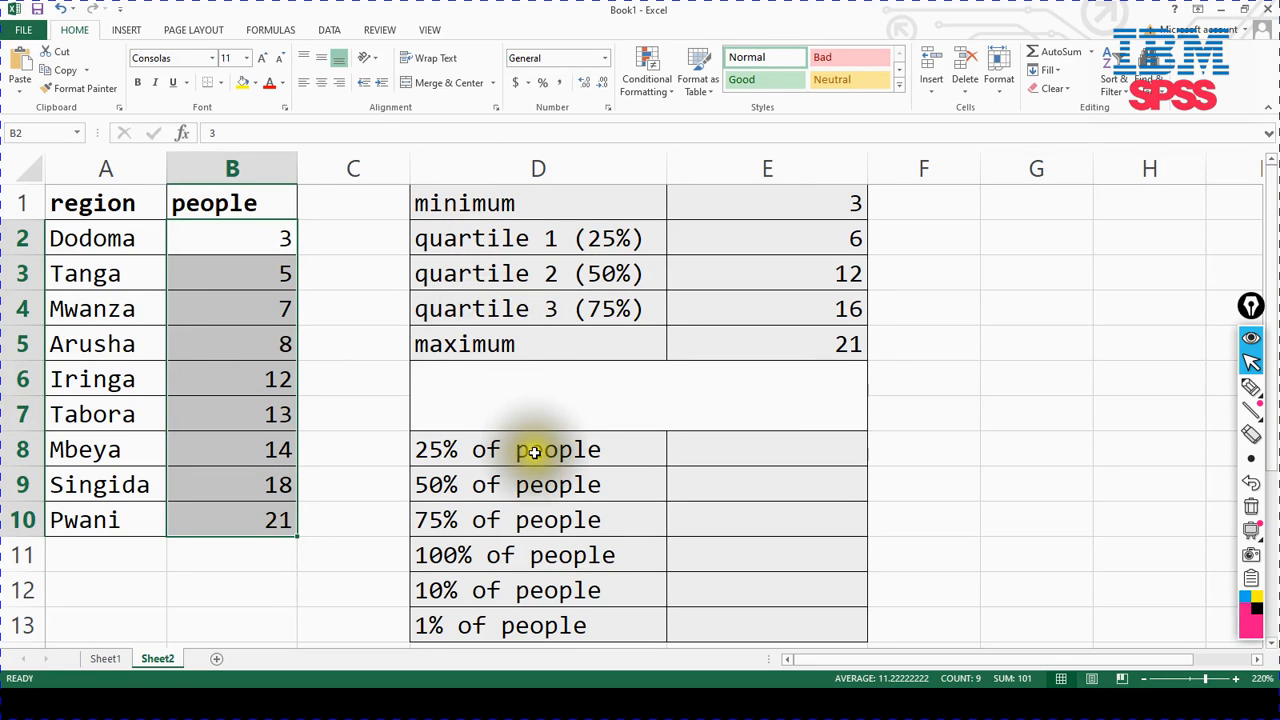
scroll(535, 452, down, 1)
scroll(535, 452, up, 1)
scroll(535, 452, down, 1)
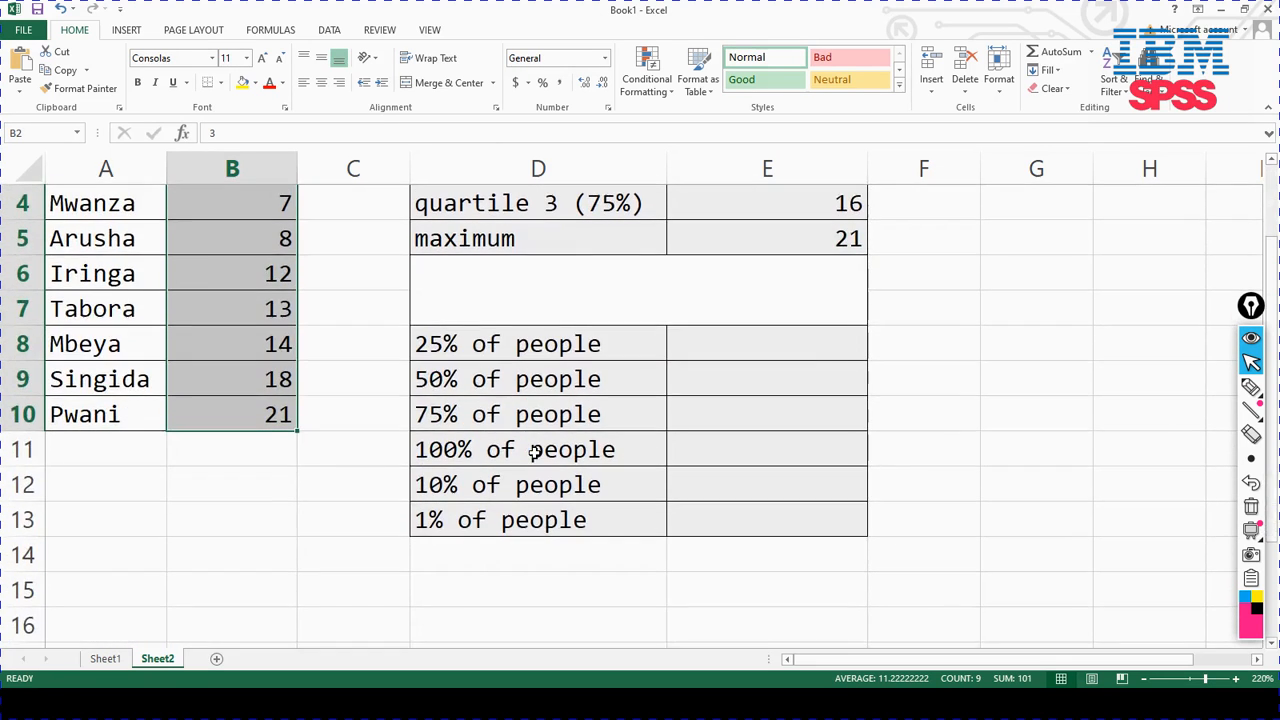
scroll(470, 430, up, 1)
click(452, 451)
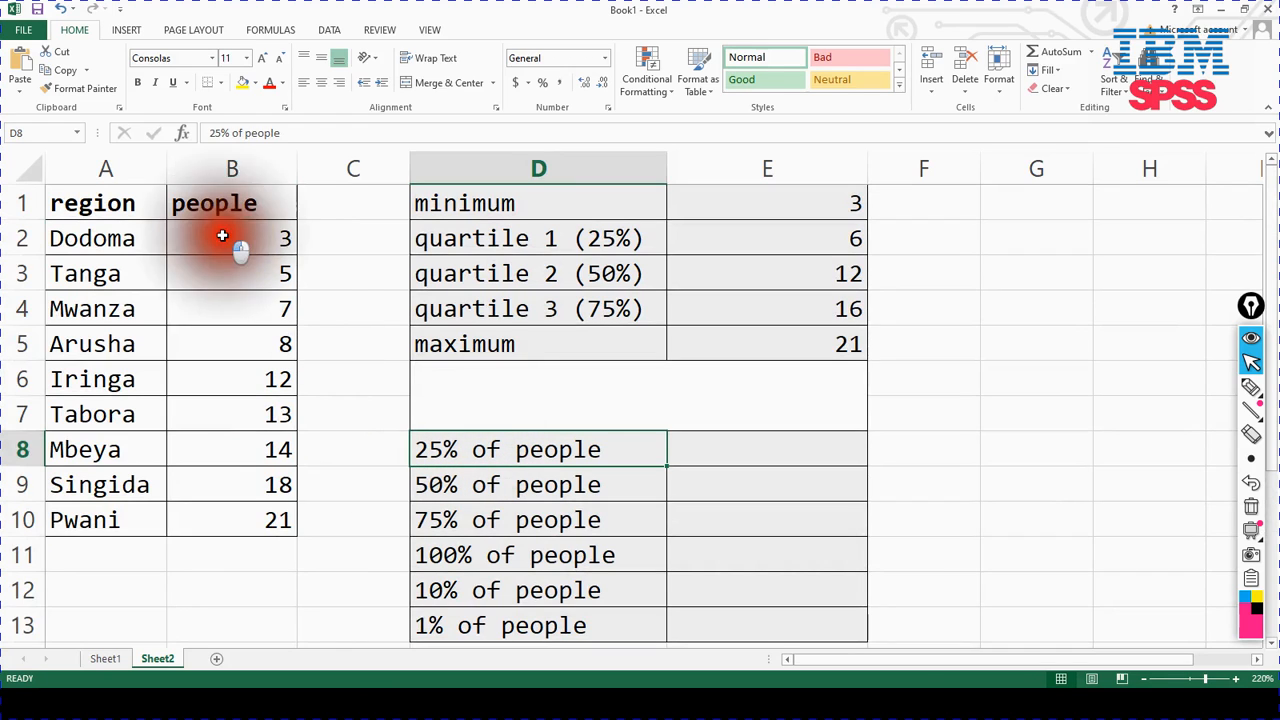
drag(222, 235, 230, 505)
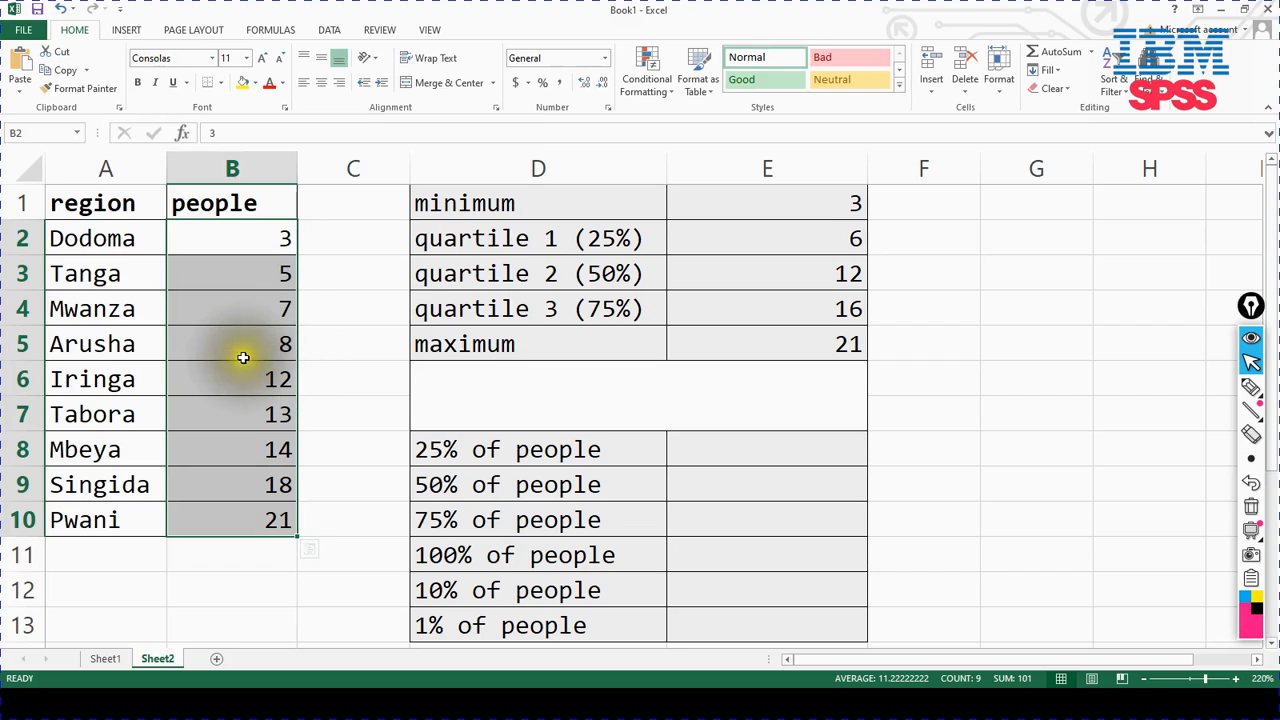
Calculate the 25% percentile of people in cell E8 with =PERCENTILE(B2:B10,25%) and check it against column B.
click(706, 455)
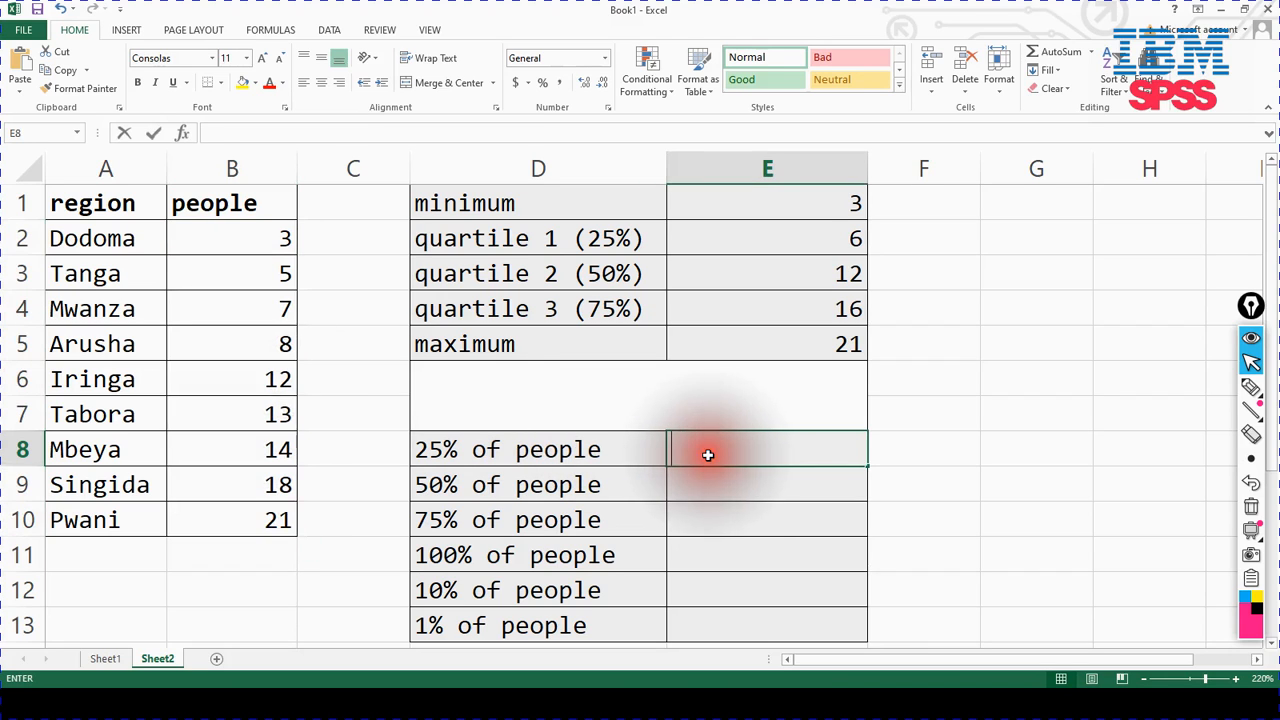
text(=)
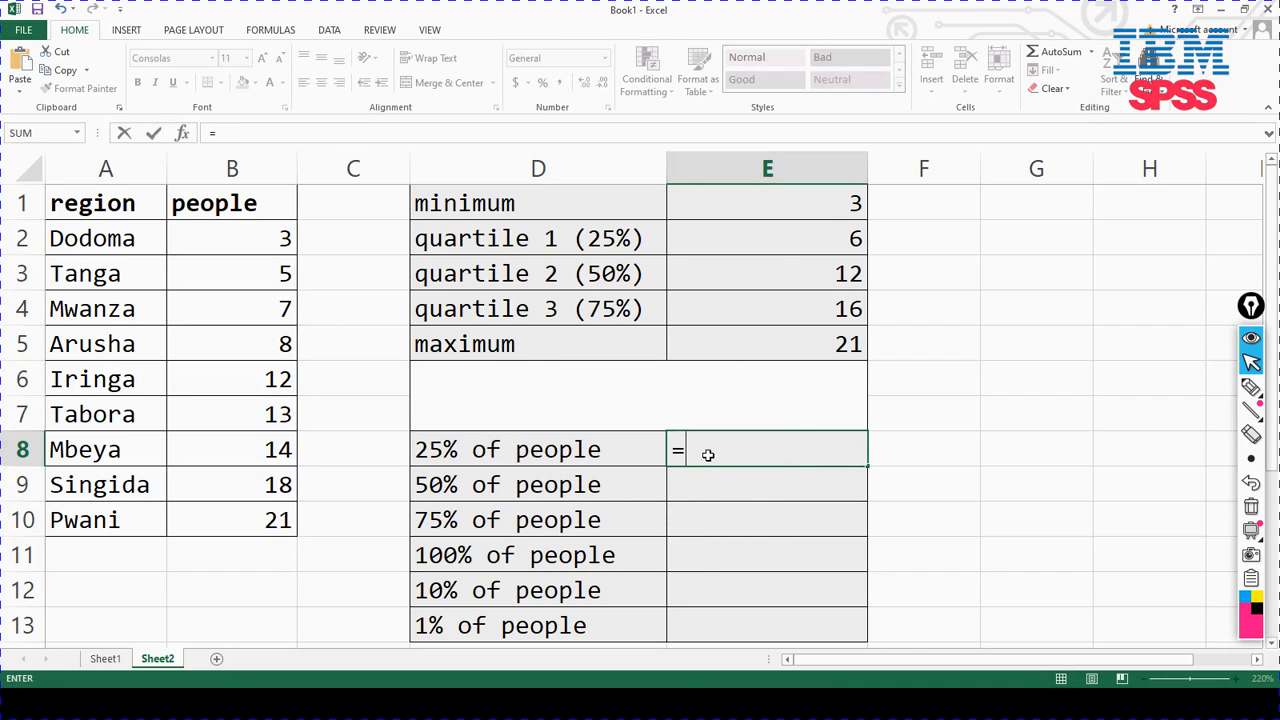
text(per)
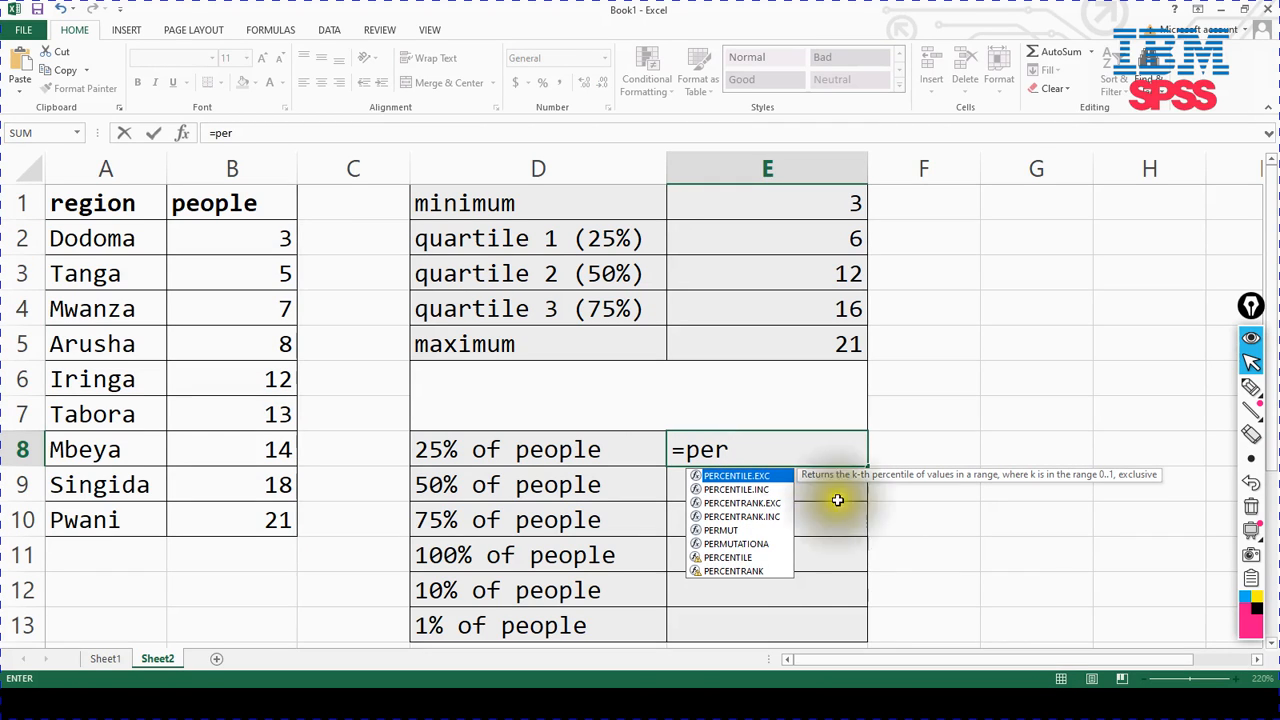
double_click(731, 556)
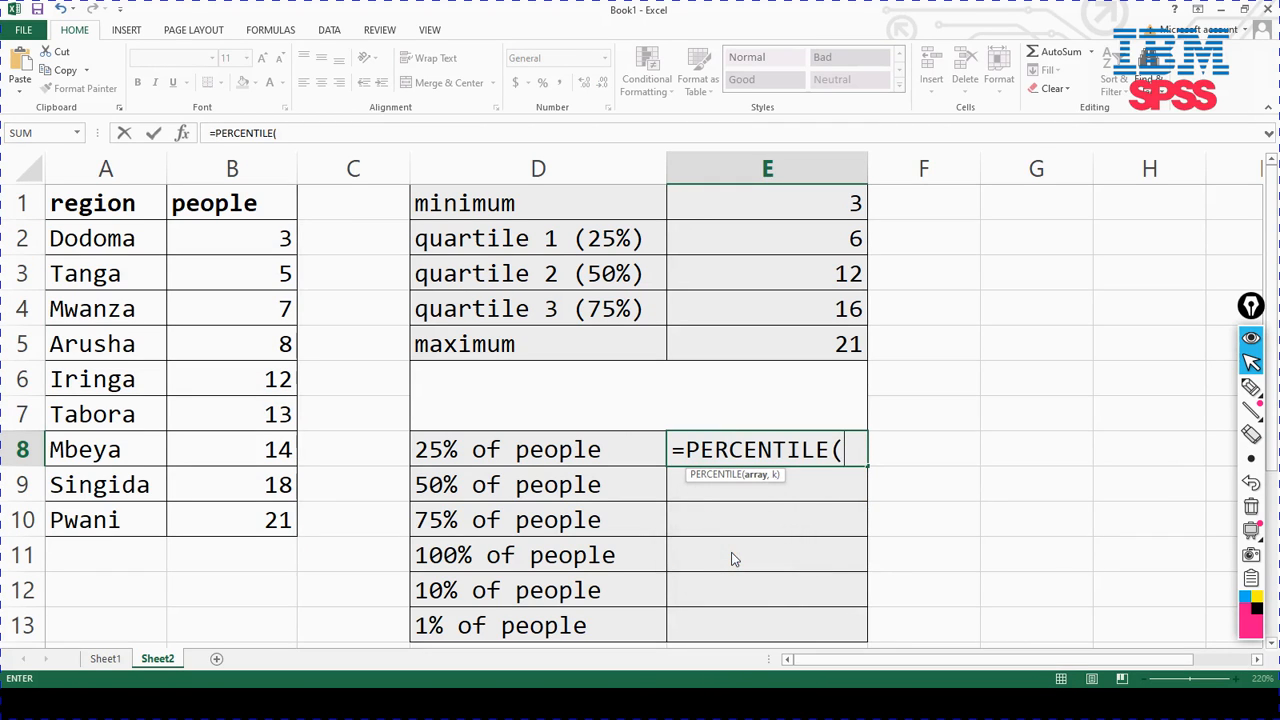
drag(270, 245, 238, 512)
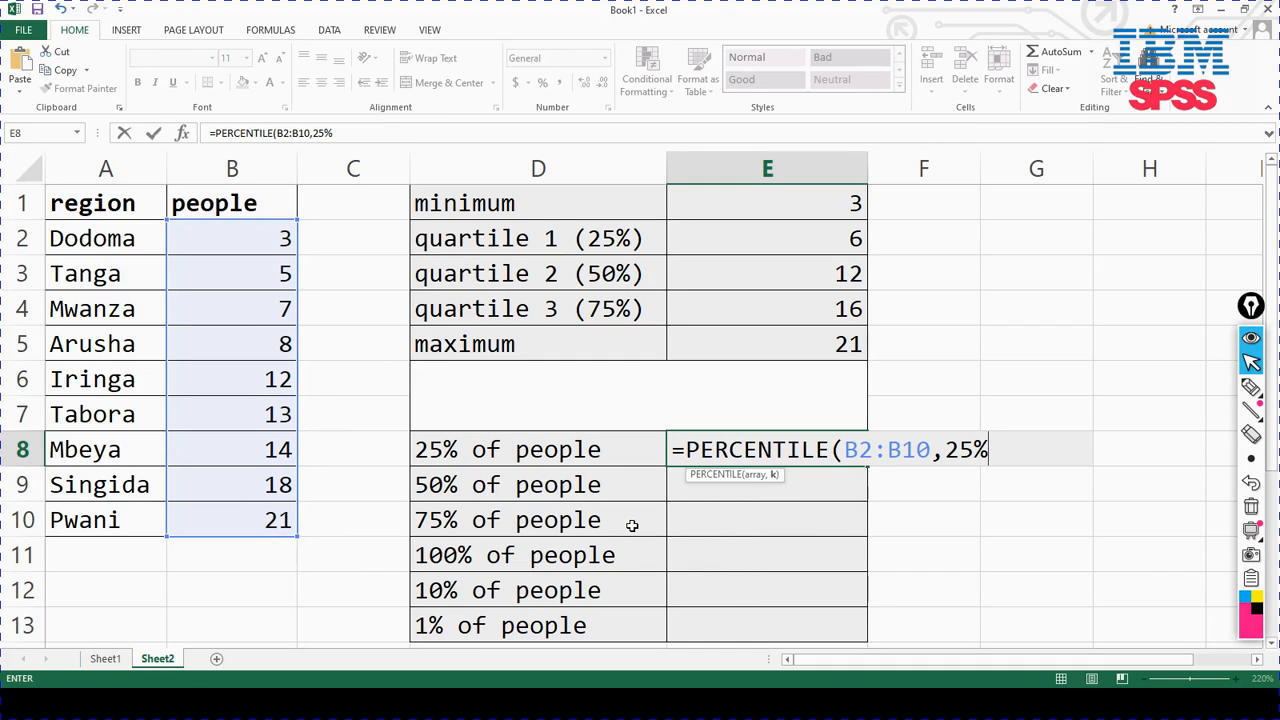
key(Return)
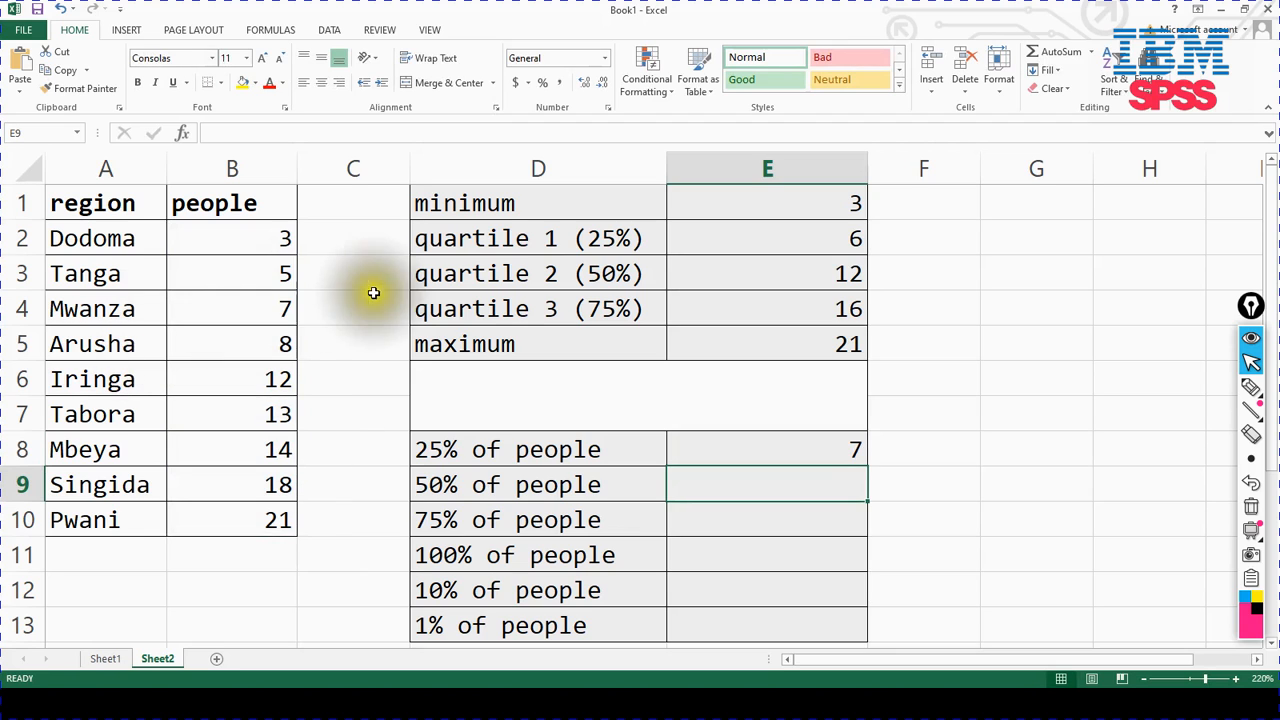
click(272, 308)
Copy the percentile formula text from E8 into cell E9 for the 50% of people row.
double_click(789, 449)
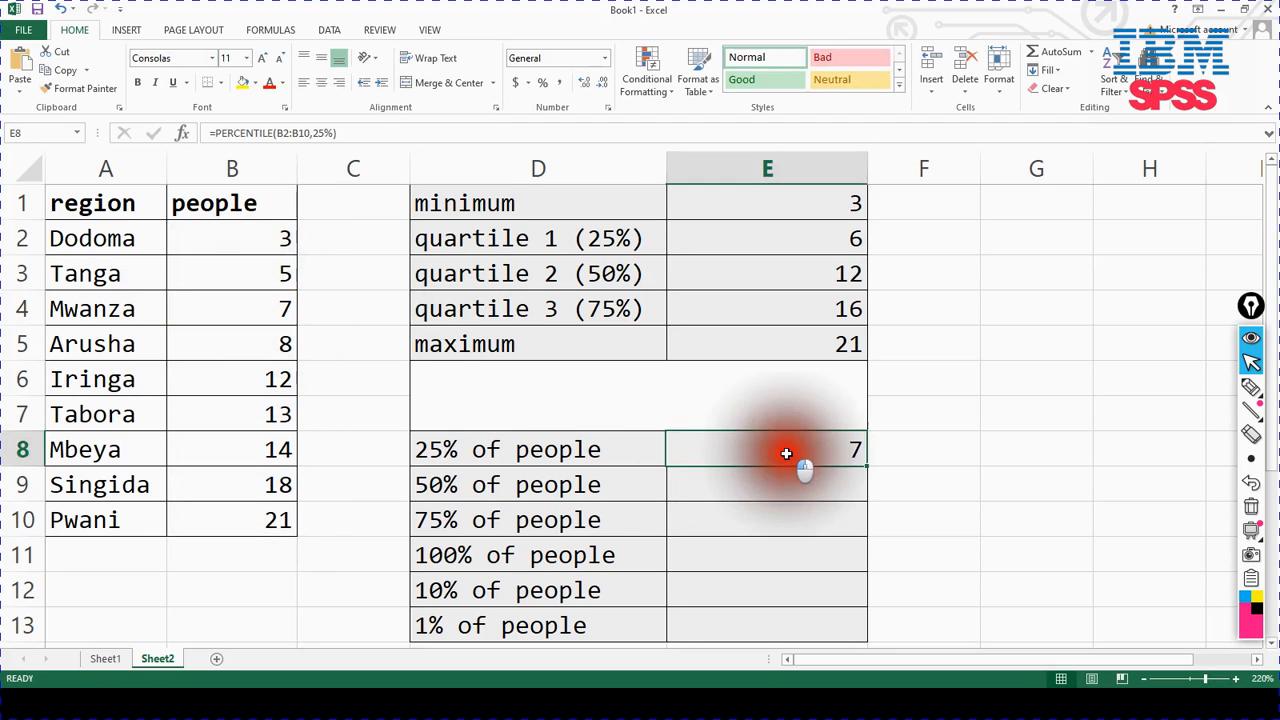
click(668, 451)
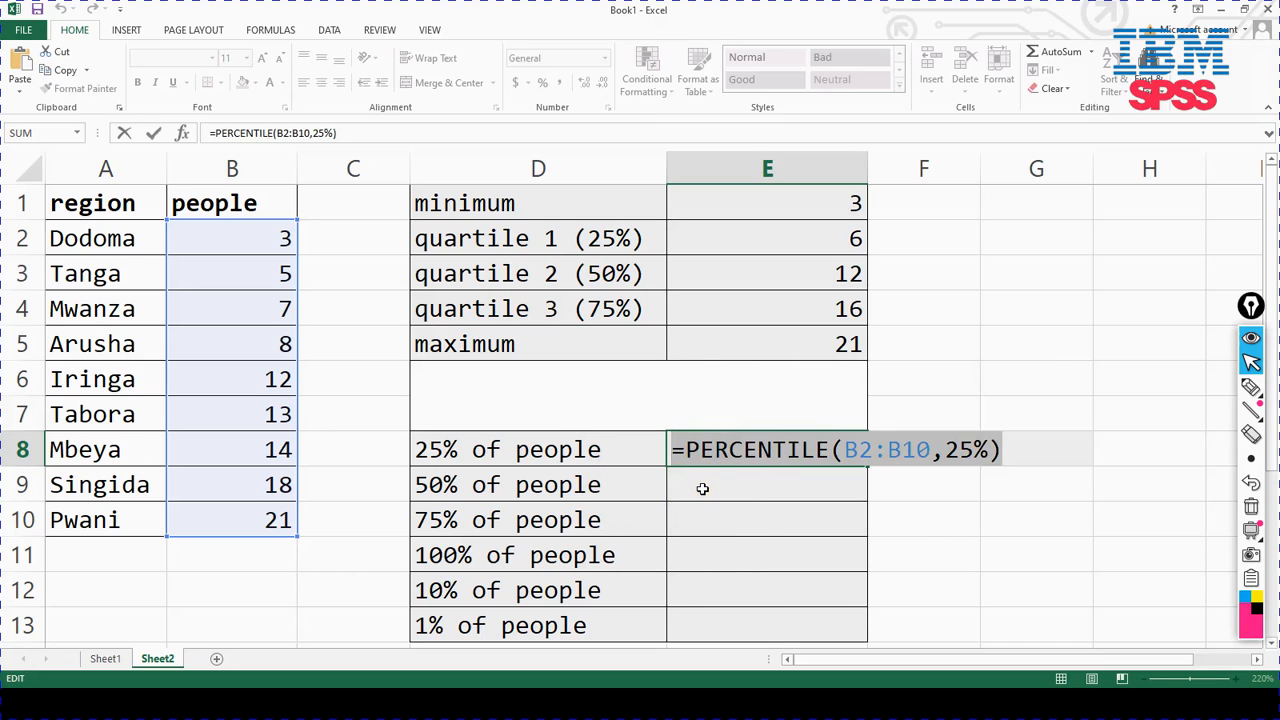
key(ctrl+Return)
click(267, 313)
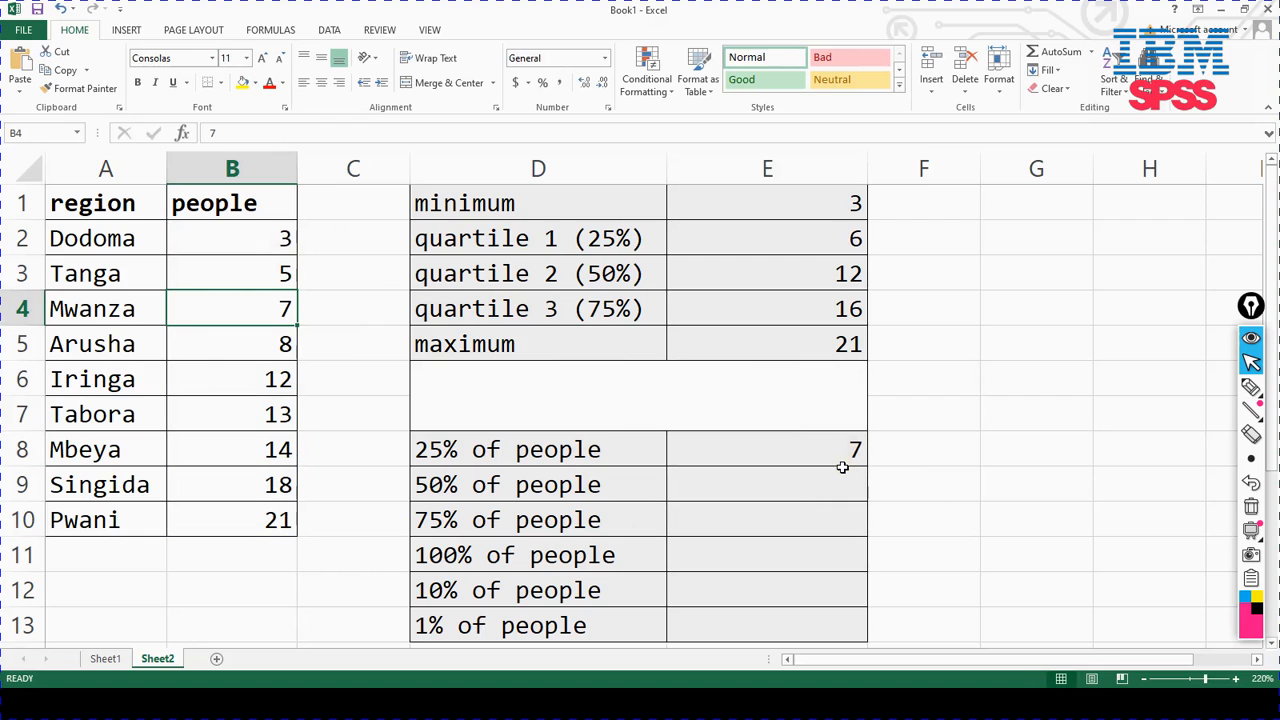
double_click(691, 481)
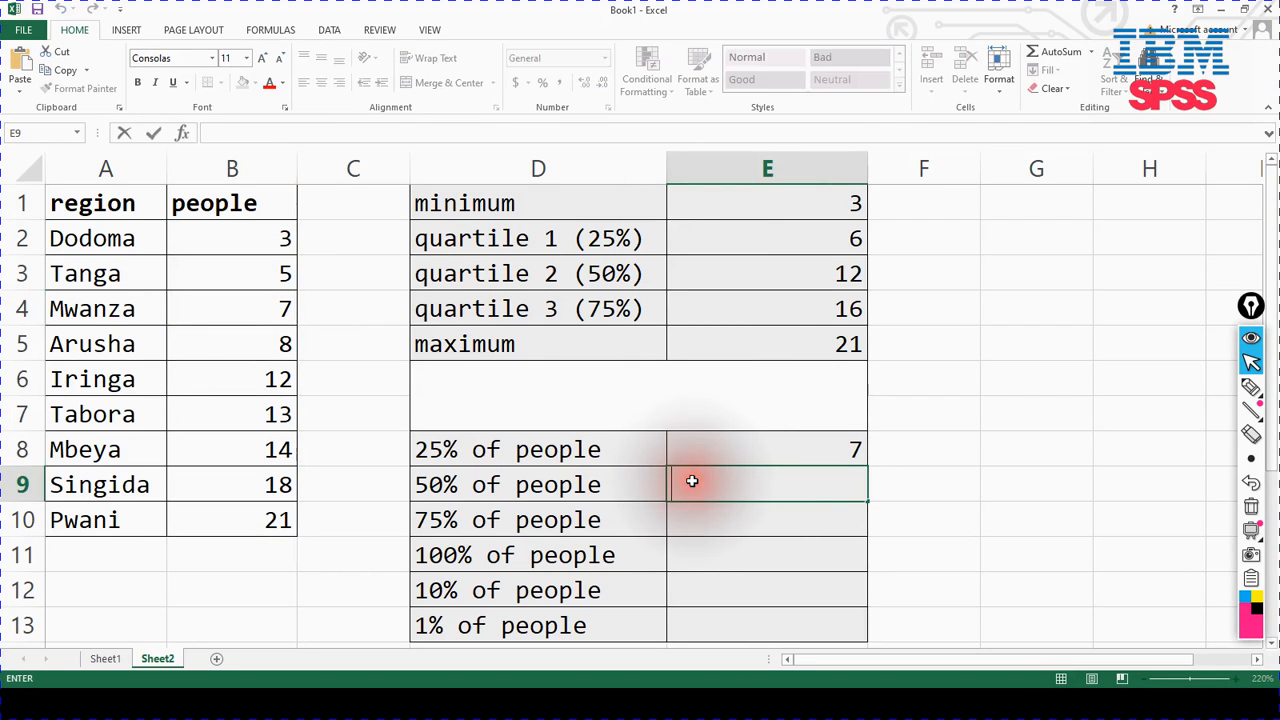
text(=PERCENTILE(B2:B10,25%))
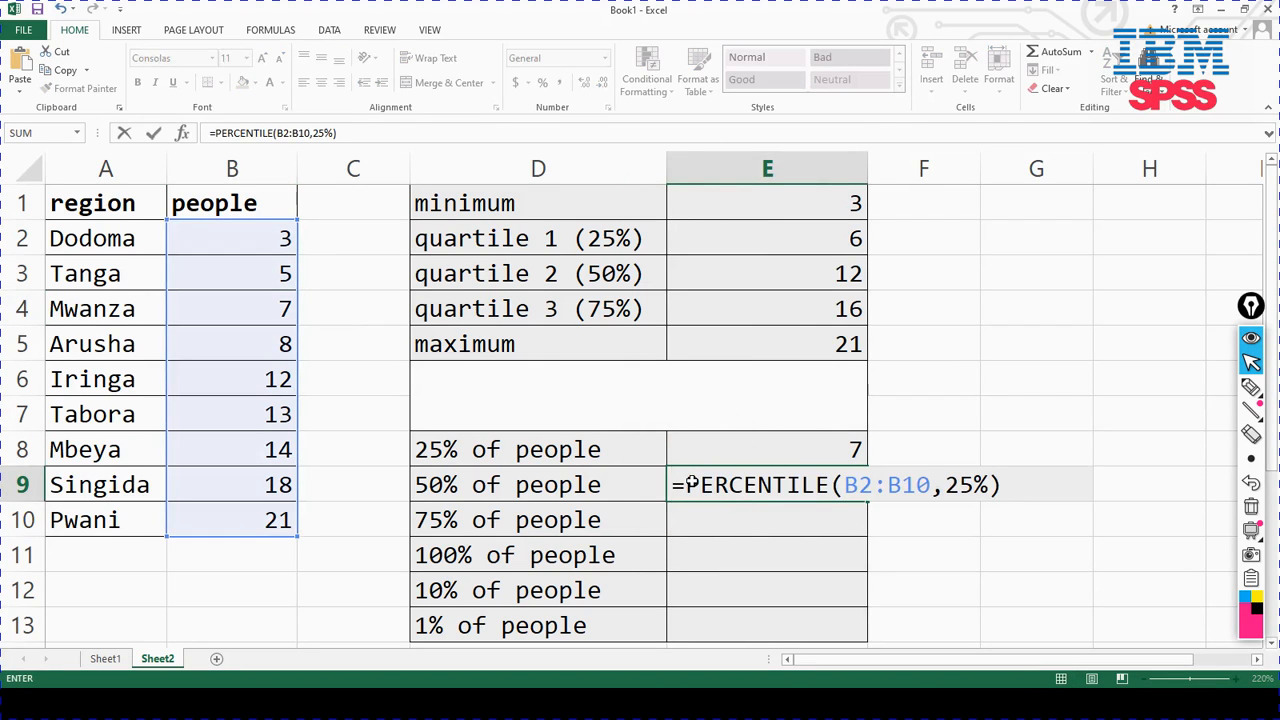
Set the percentile argument in E9 to 50% and compare the result with column B and the second quartile in E3.
click(955, 484)
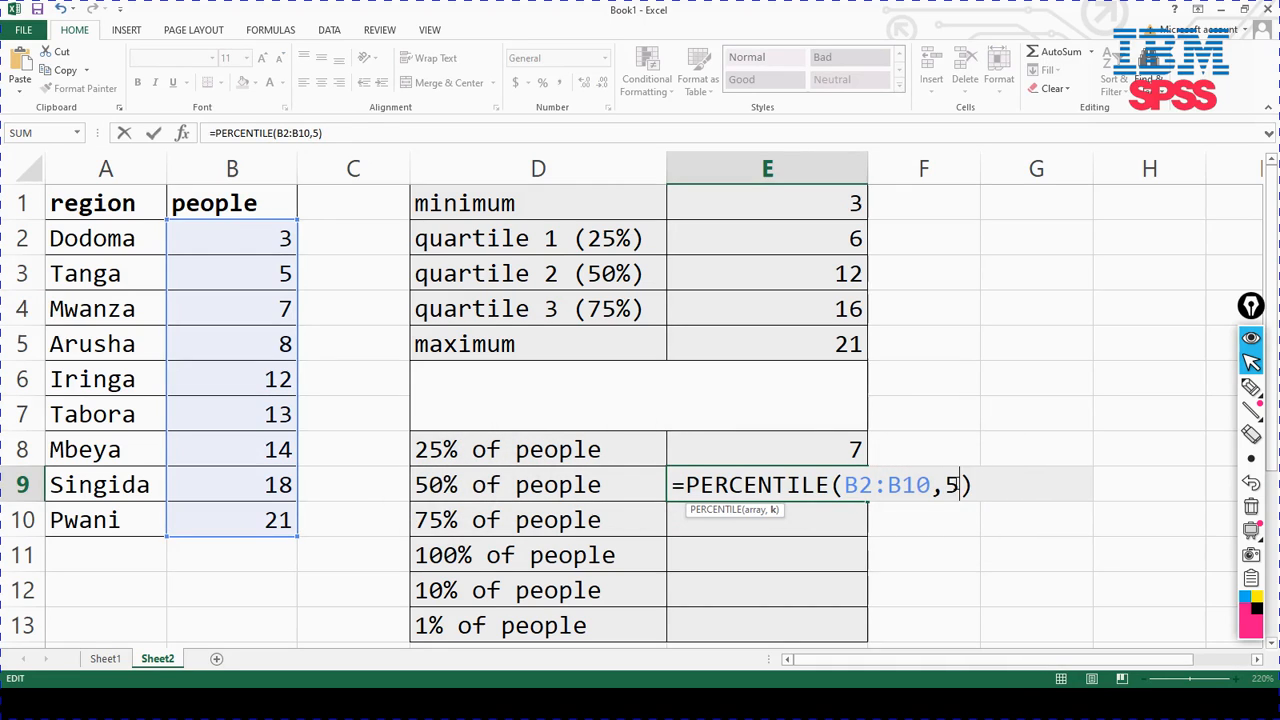
key(Return)
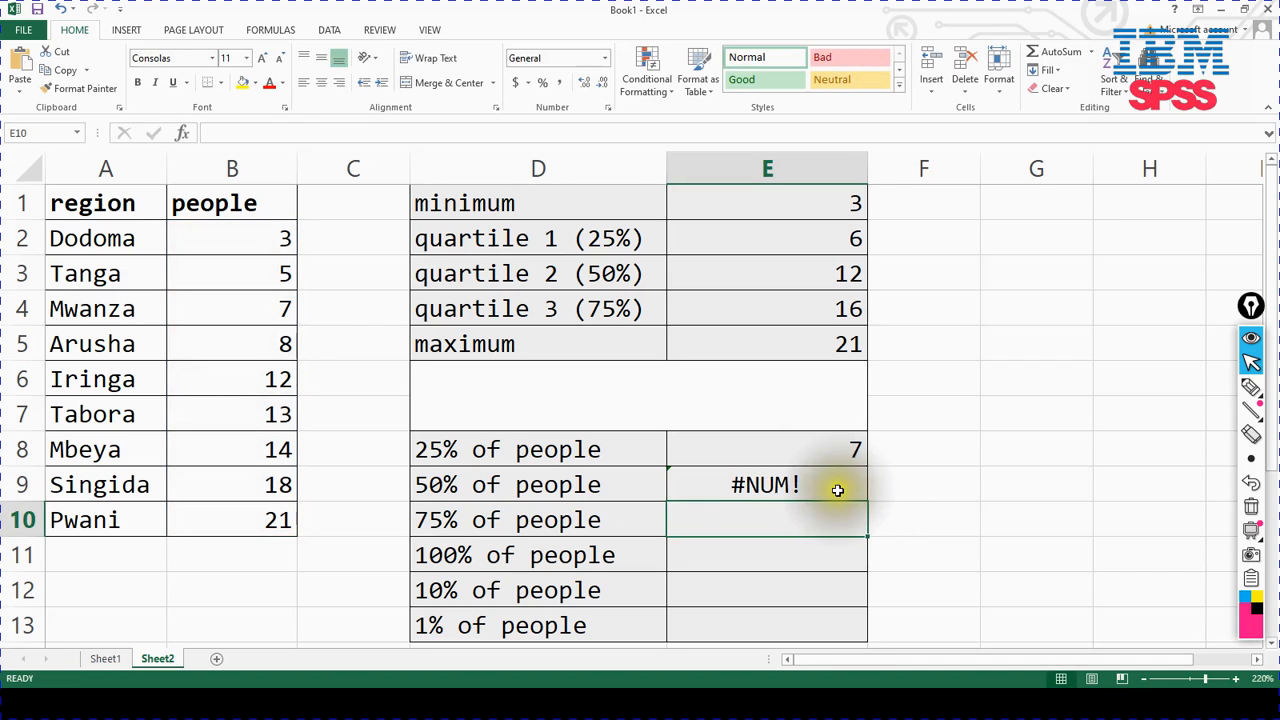
double_click(800, 485)
click(963, 484)
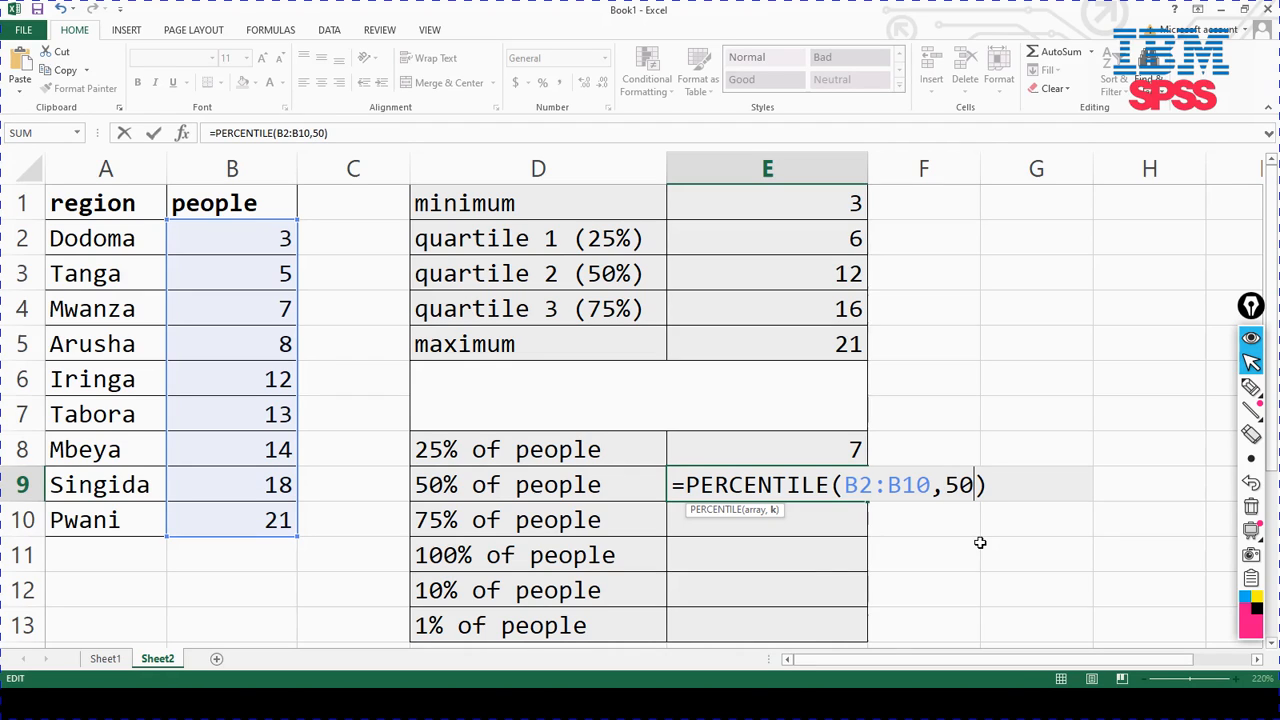
key(Return)
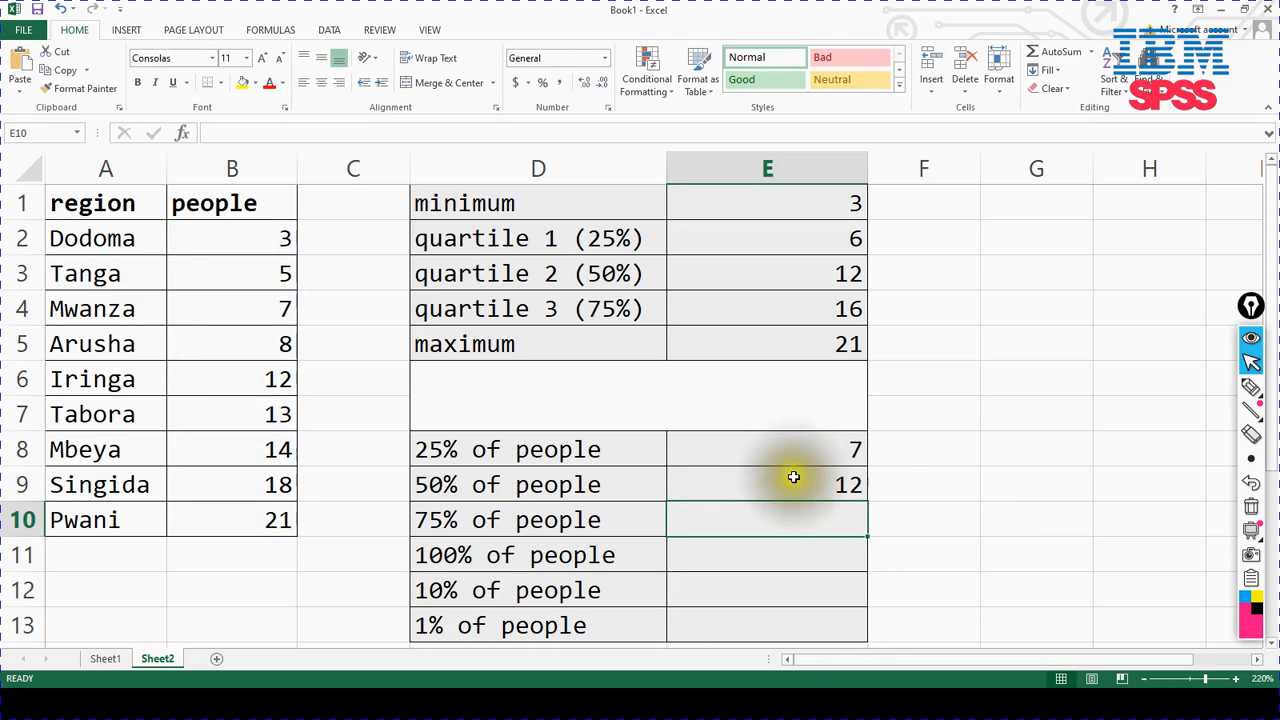
click(487, 487)
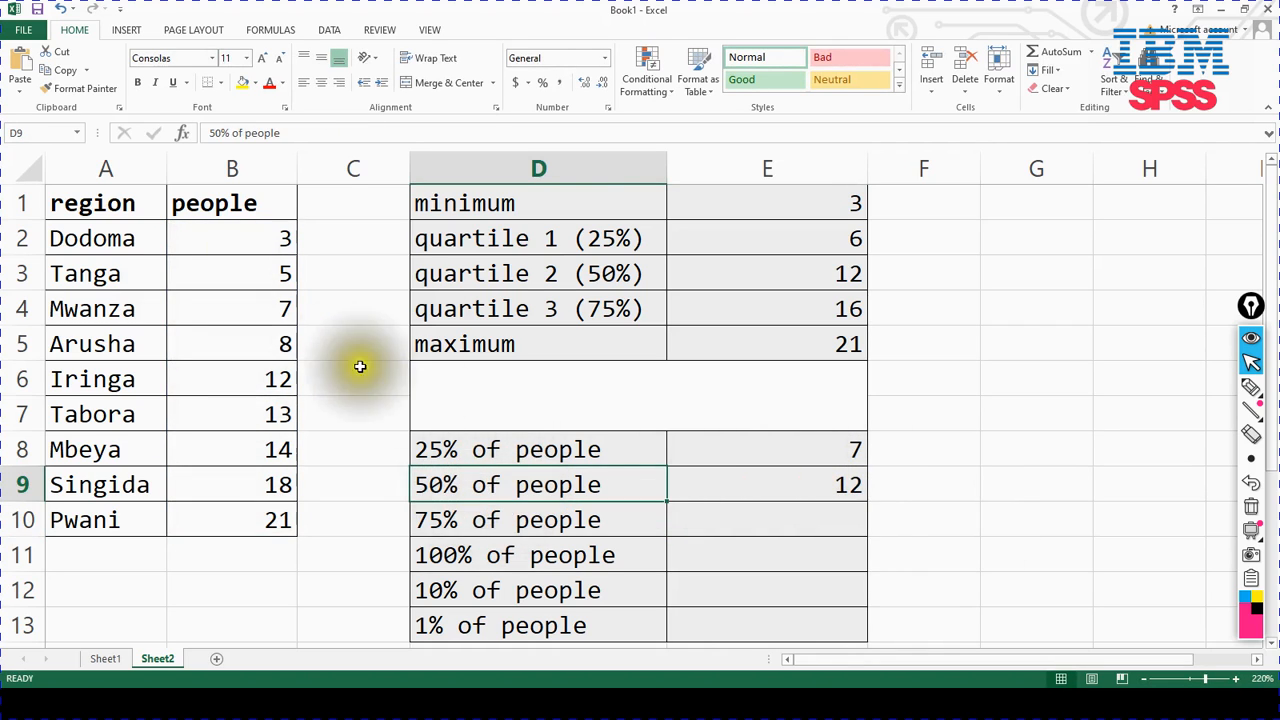
click(270, 385)
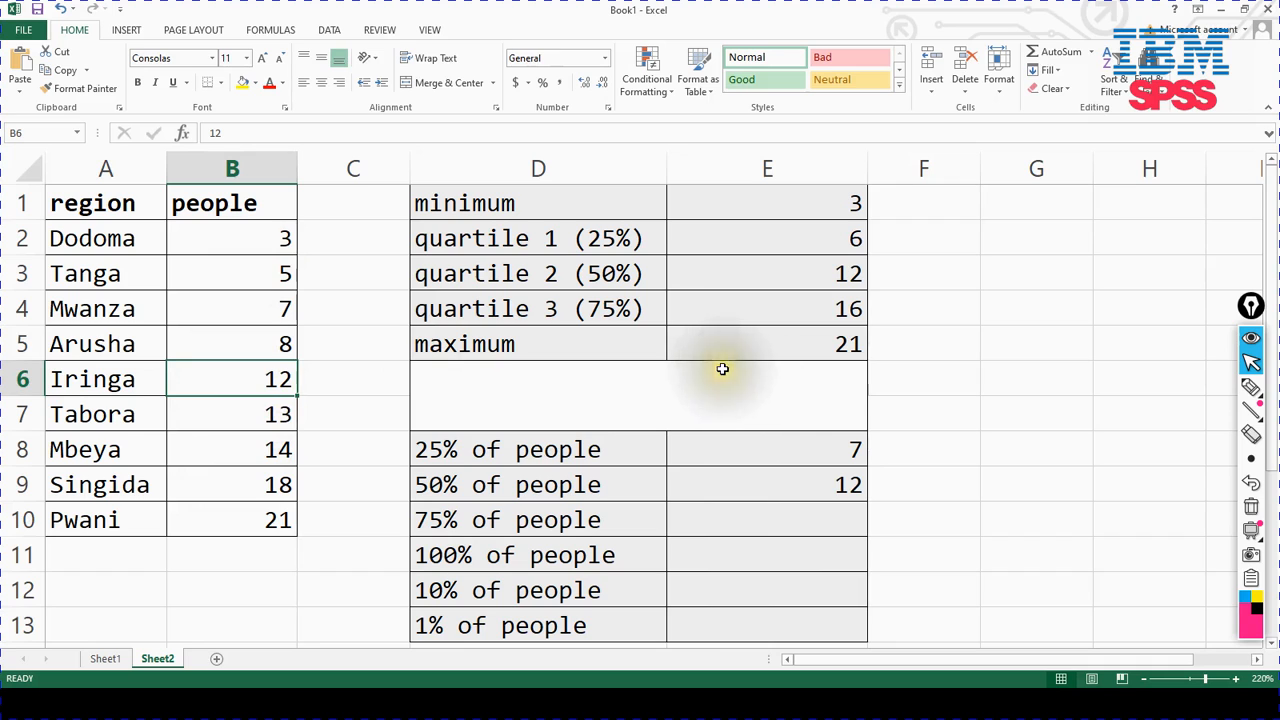
click(541, 279)
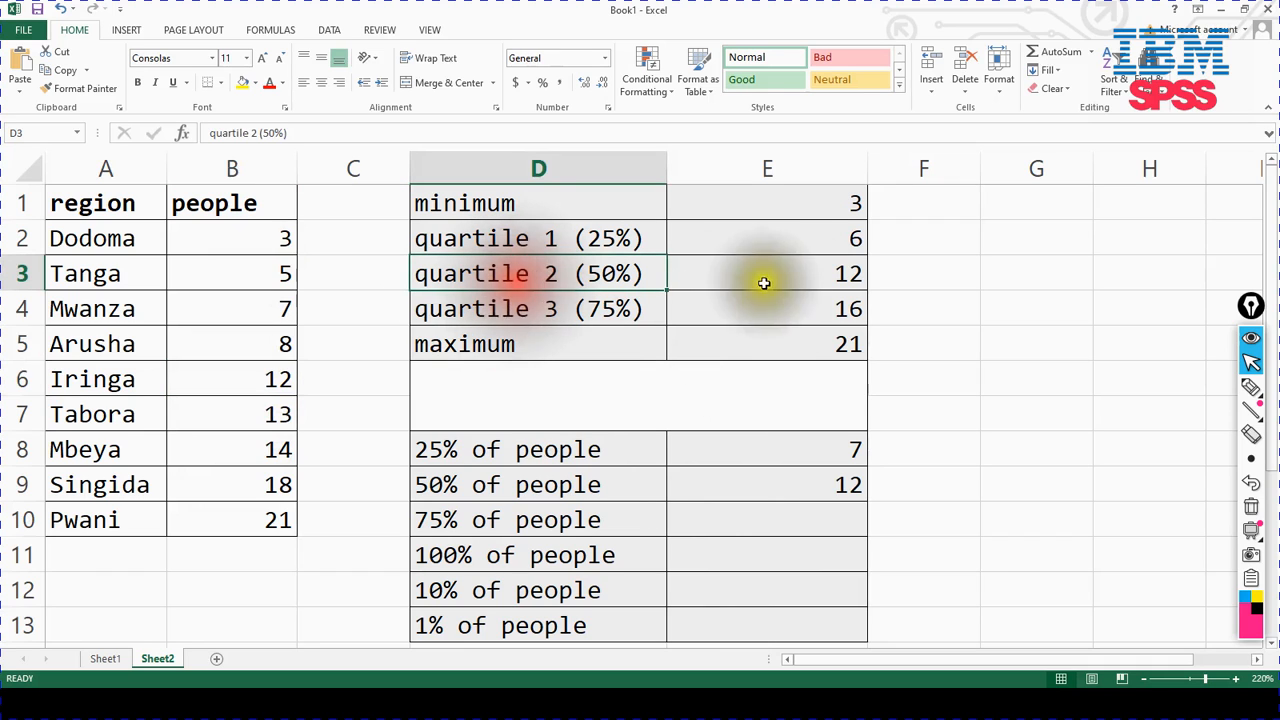
click(814, 286)
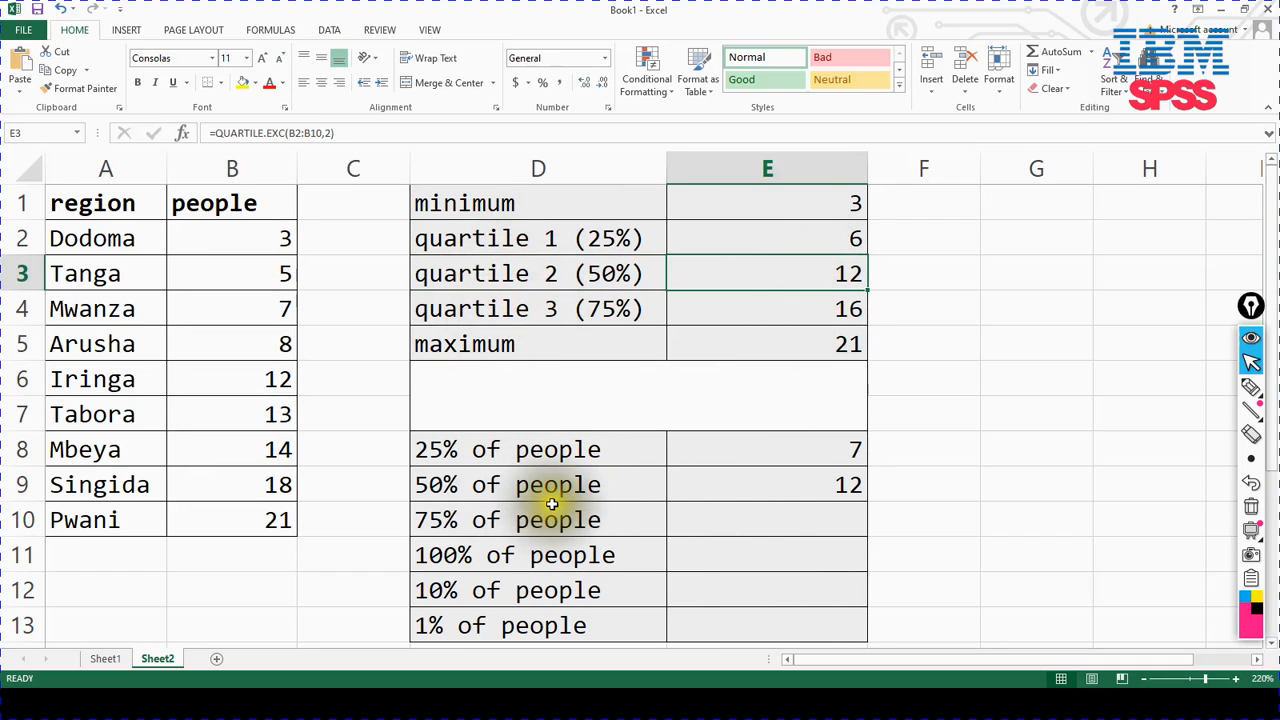
Calculate the median of people in cell D14 with =MEDIAN(B2:B10) and compare it with the 50% of people row.
scroll(533, 516, down, 2)
click(473, 446)
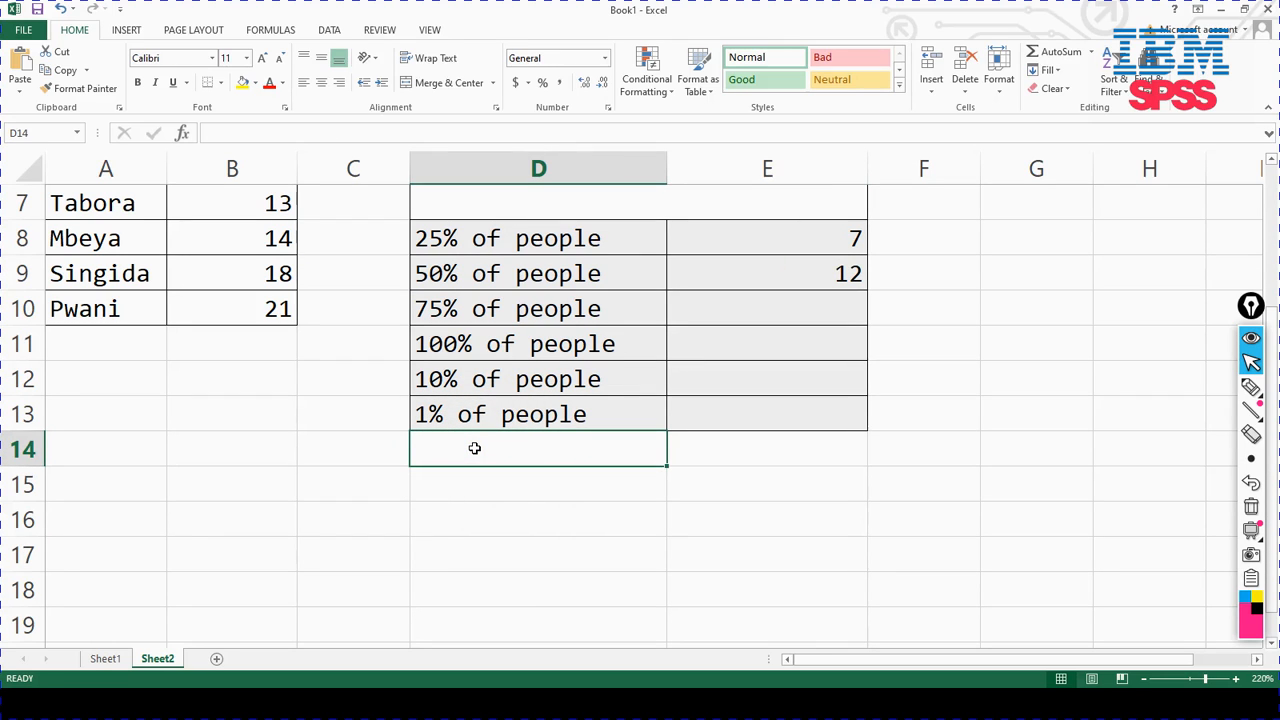
text(=ME)
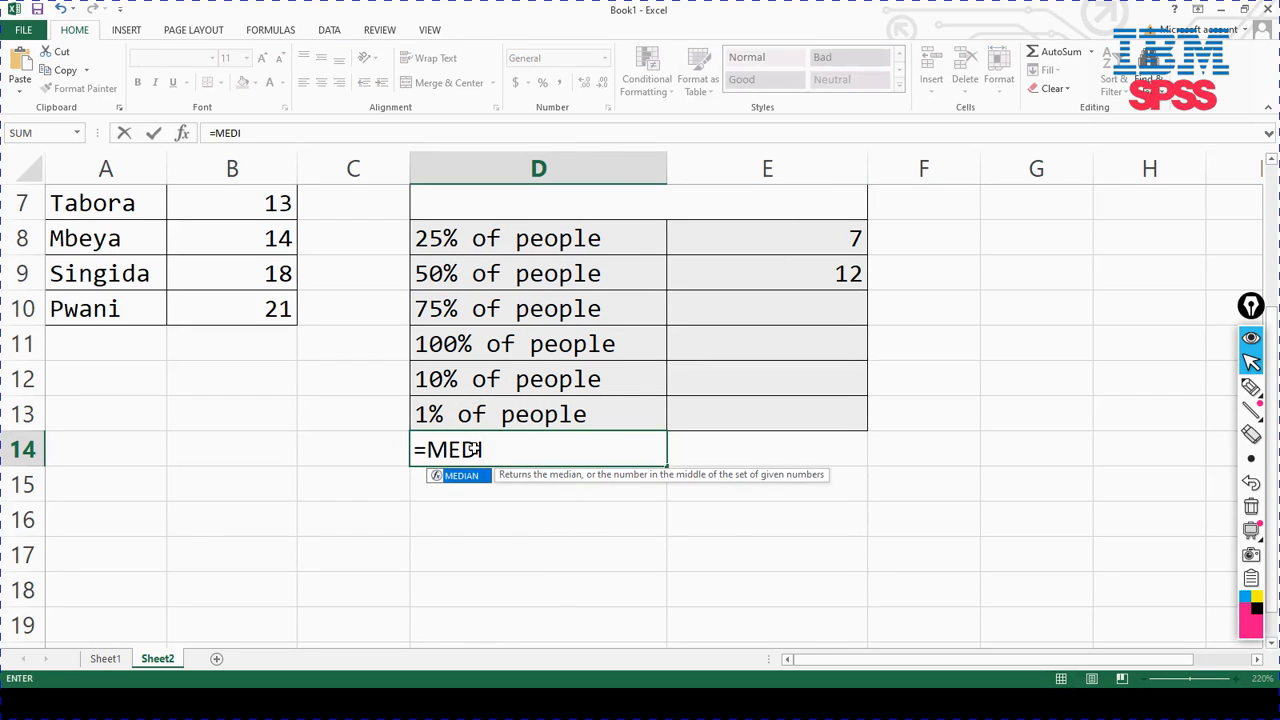
text(DI)
double_click(462, 481)
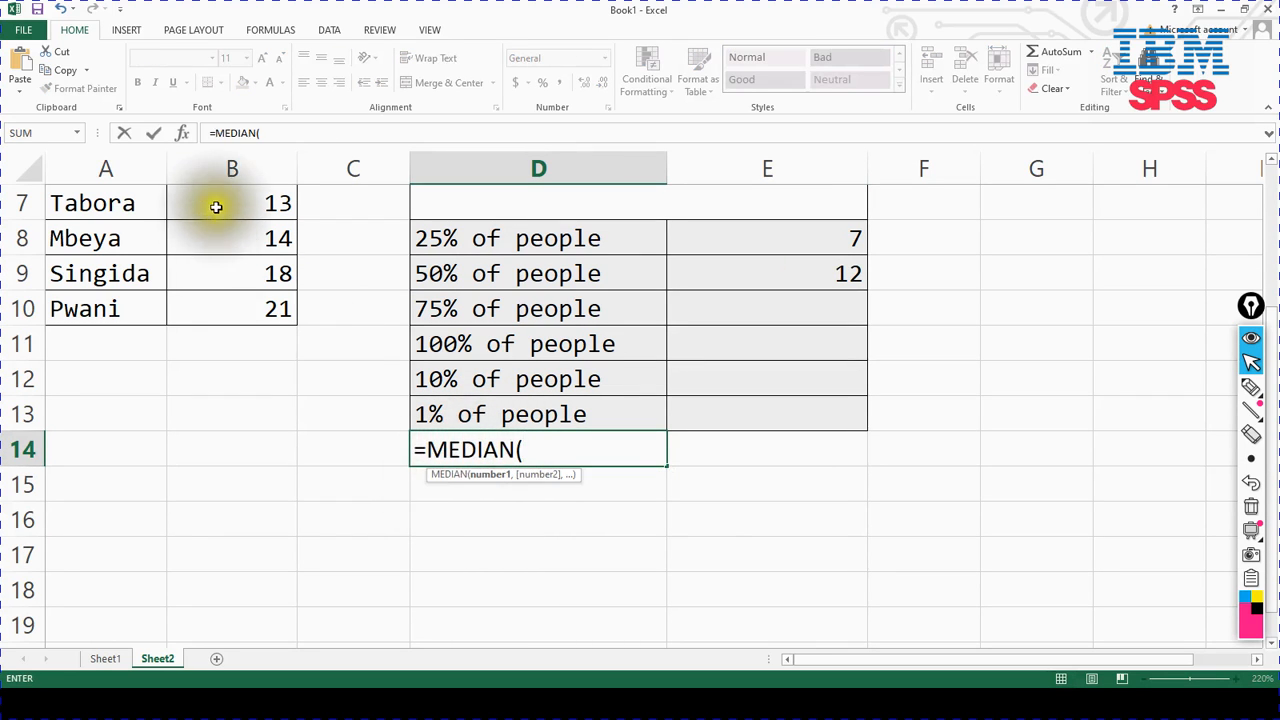
scroll(236, 273, up, 2)
drag(251, 251, 272, 516)
click(614, 342)
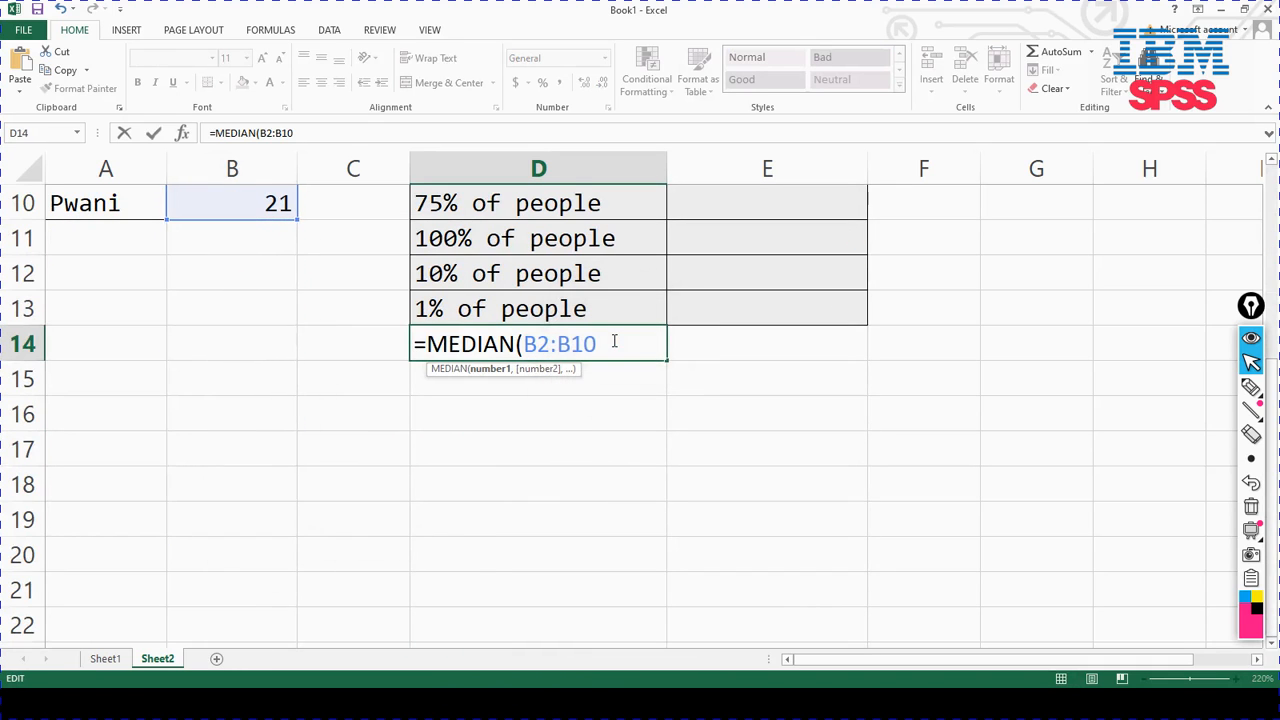
key(Return)
click(614, 342)
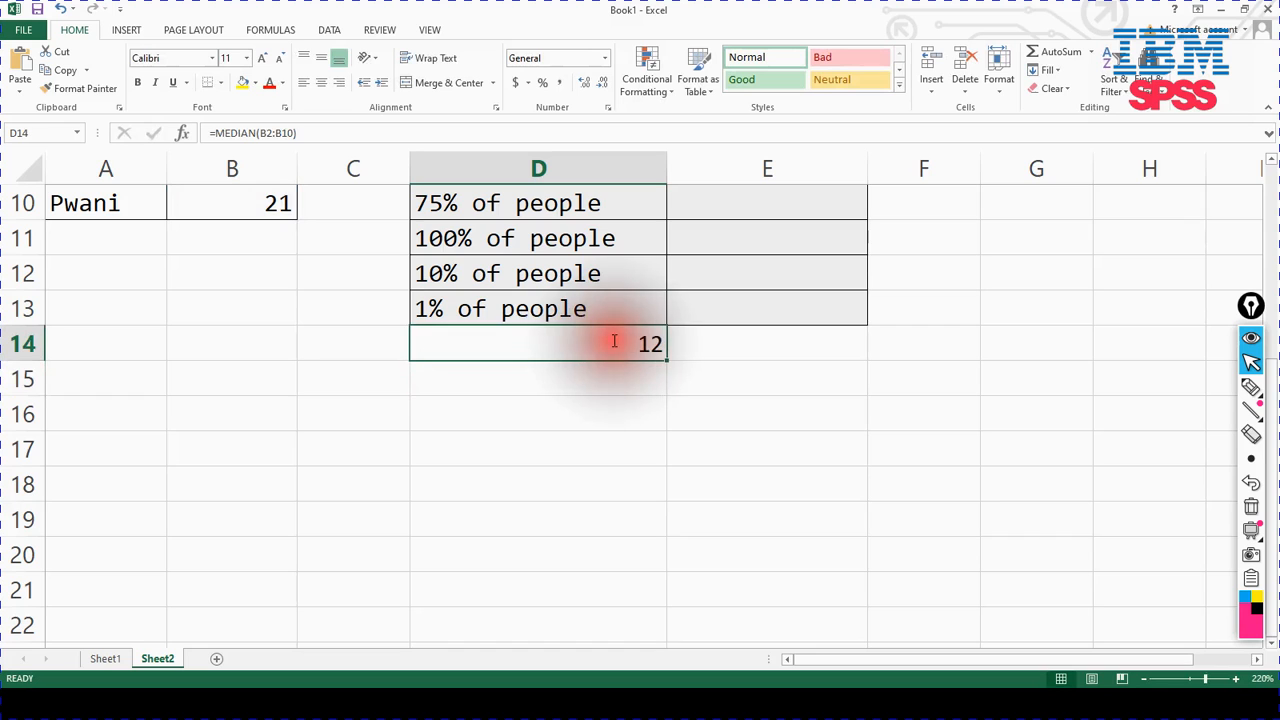
scroll(616, 360, up, 3)
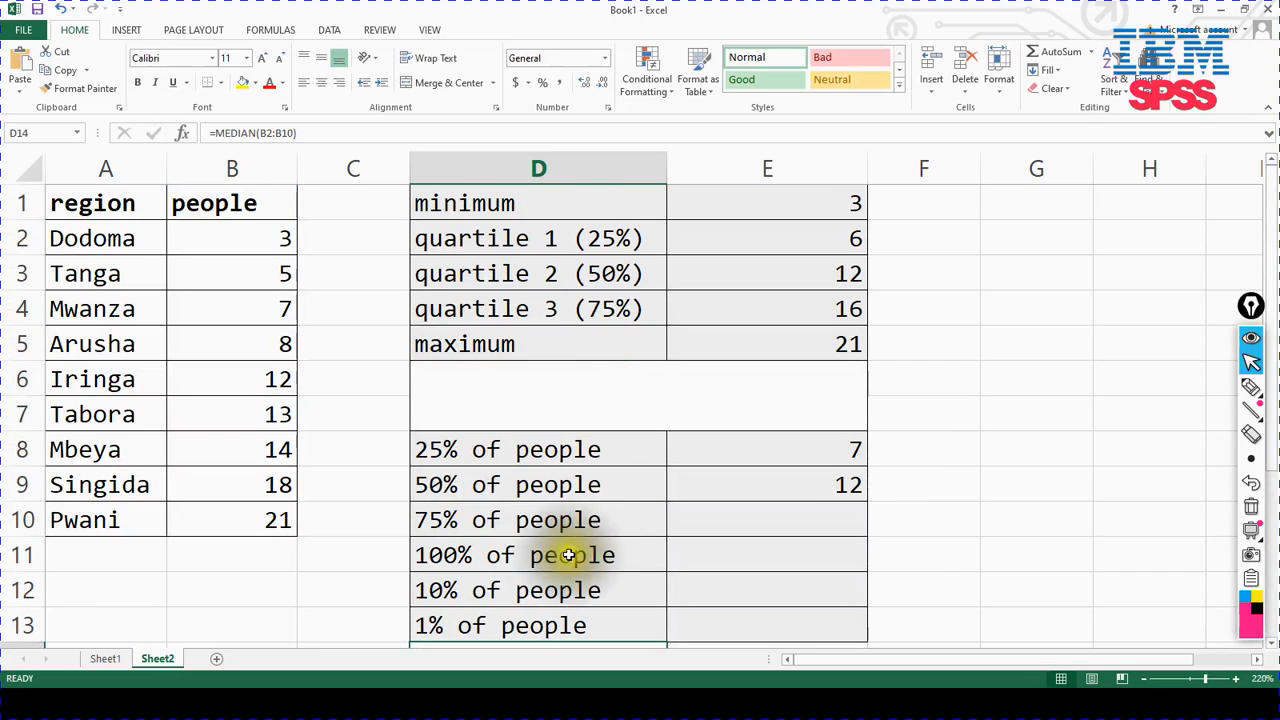
click(447, 485)
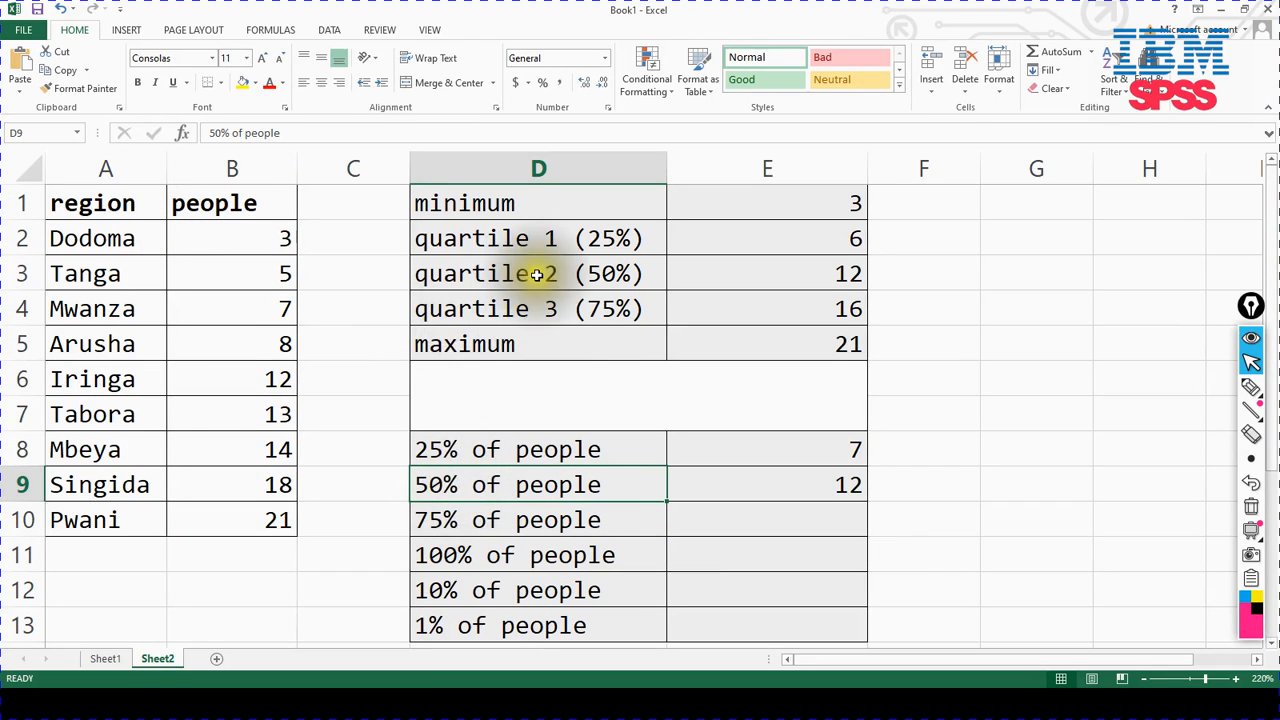
Calculate the 75% percentile of people in cell E10 with =PERCENTILE(B2:B10,75%) and check it against column B.
double_click(758, 525)
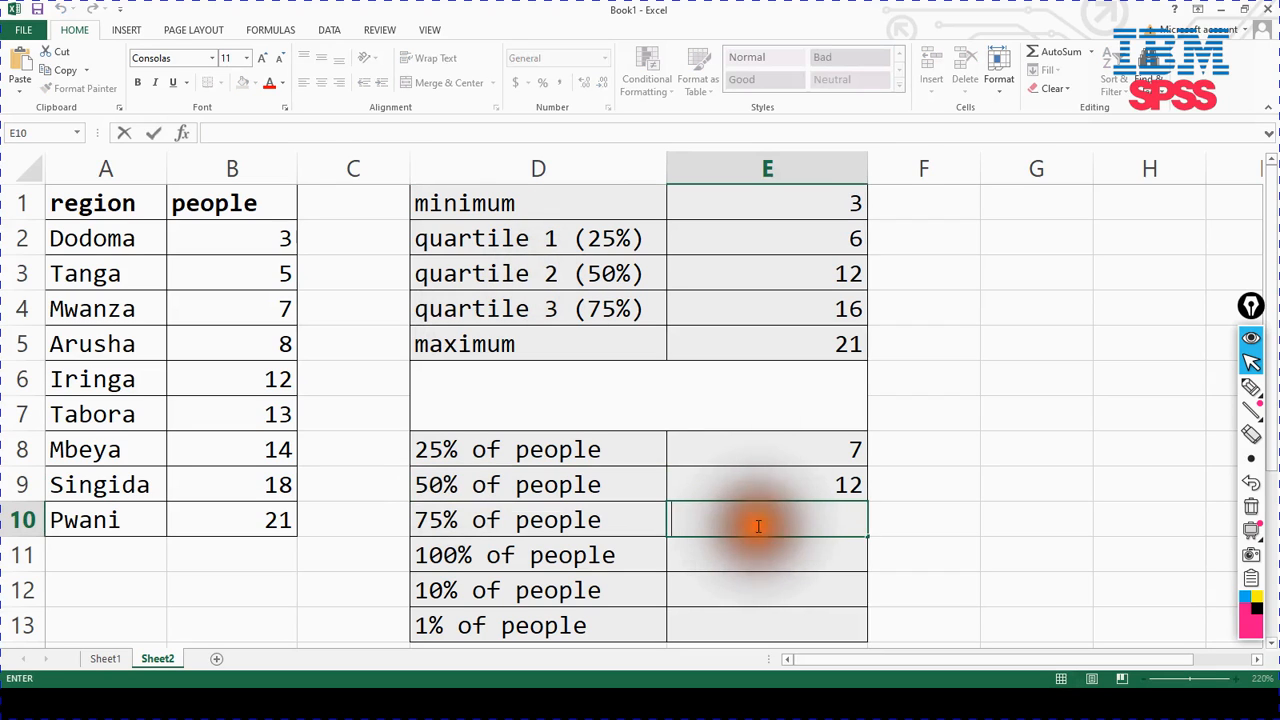
key(ctrl+v)
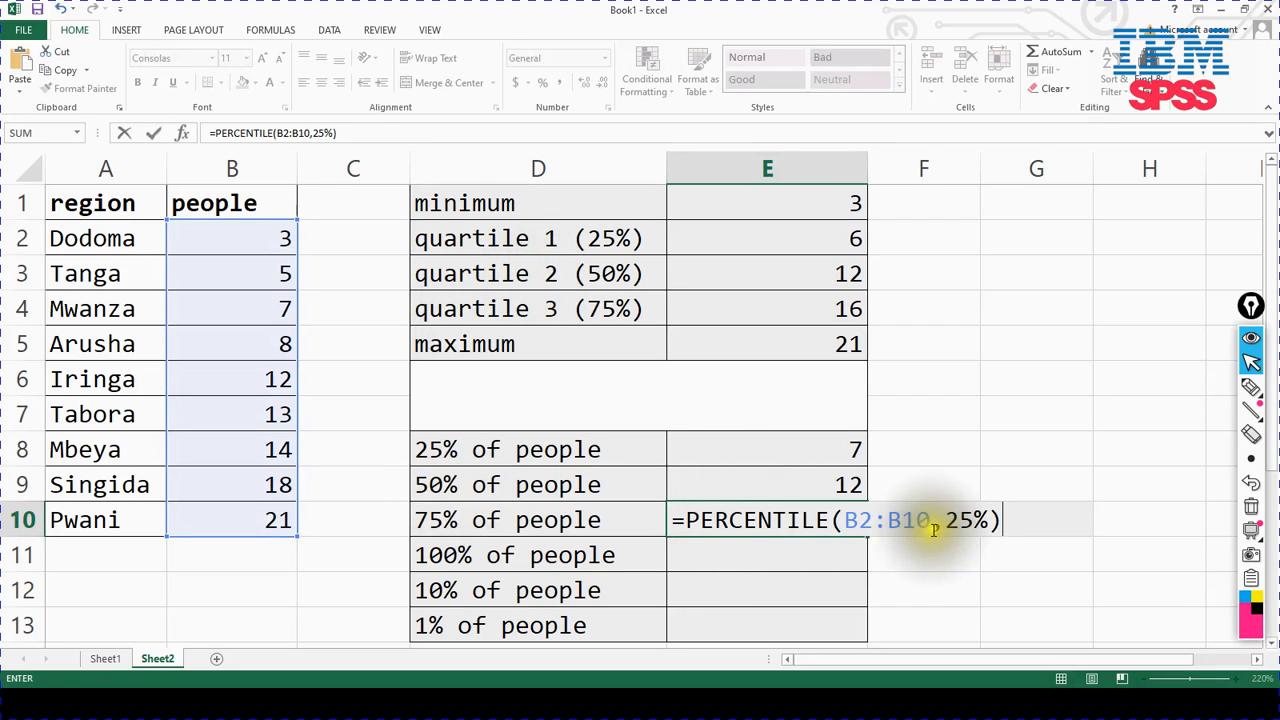
click(958, 520)
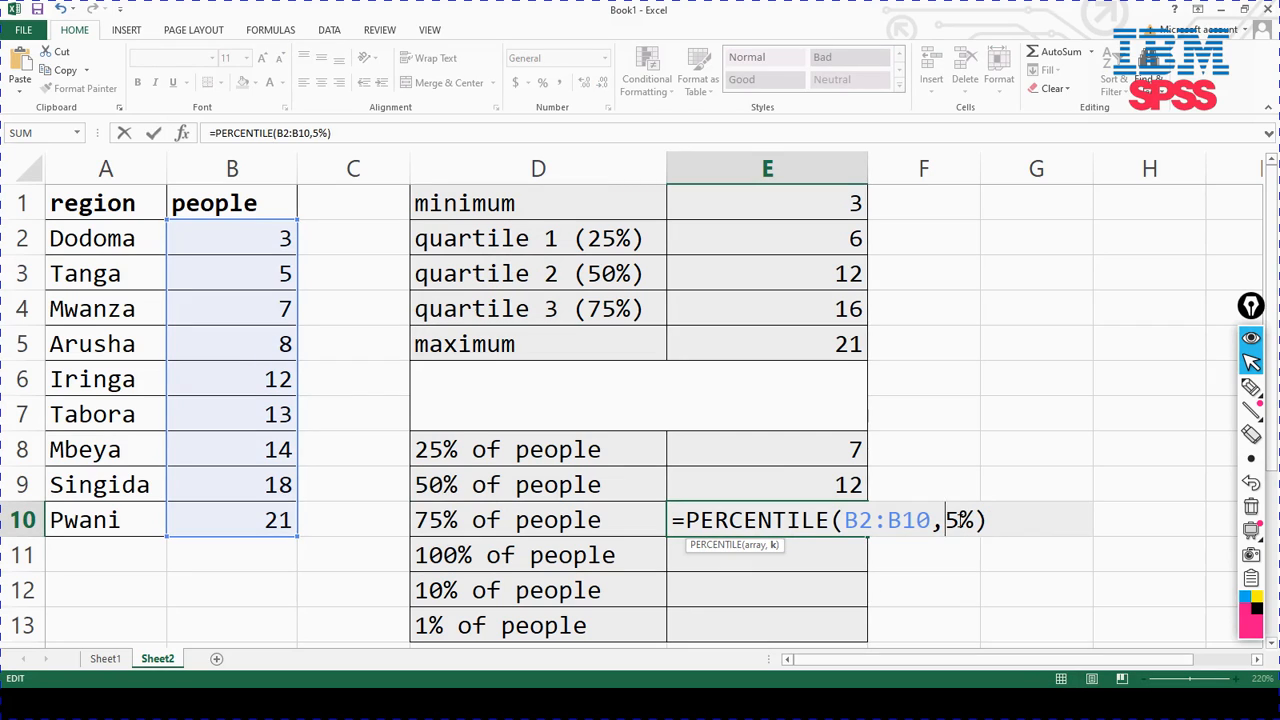
key(Return)
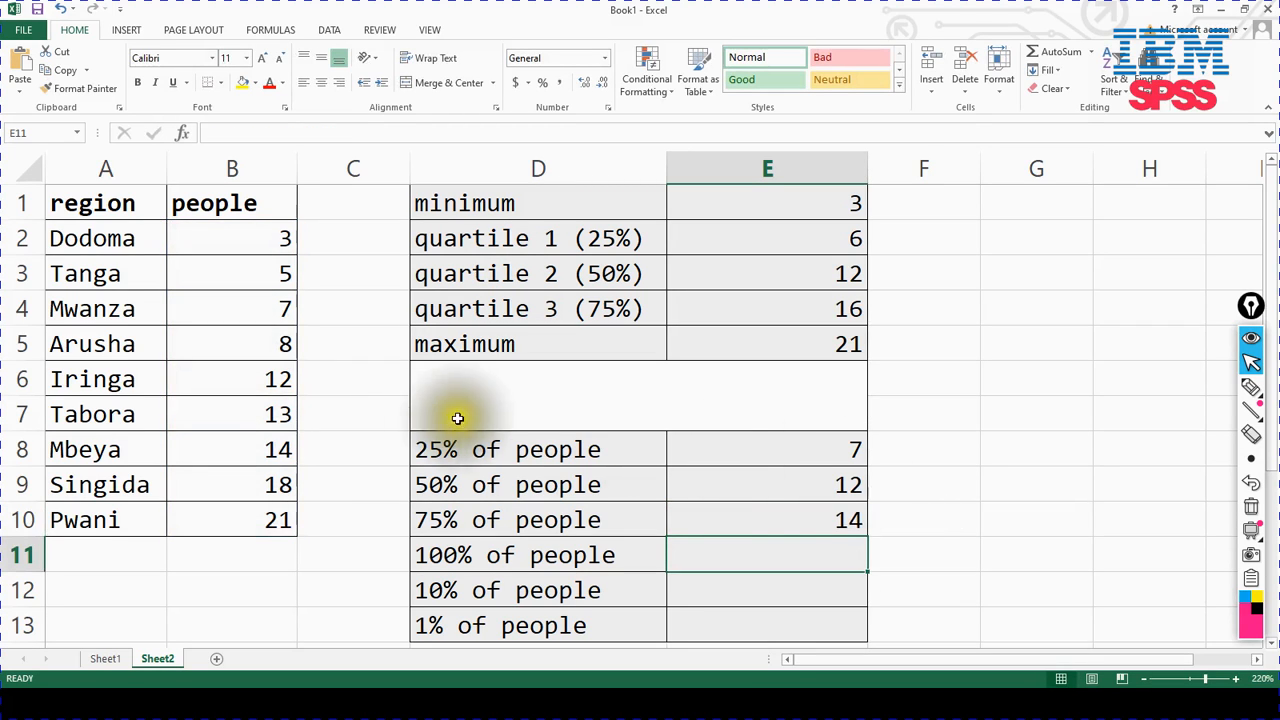
click(245, 438)
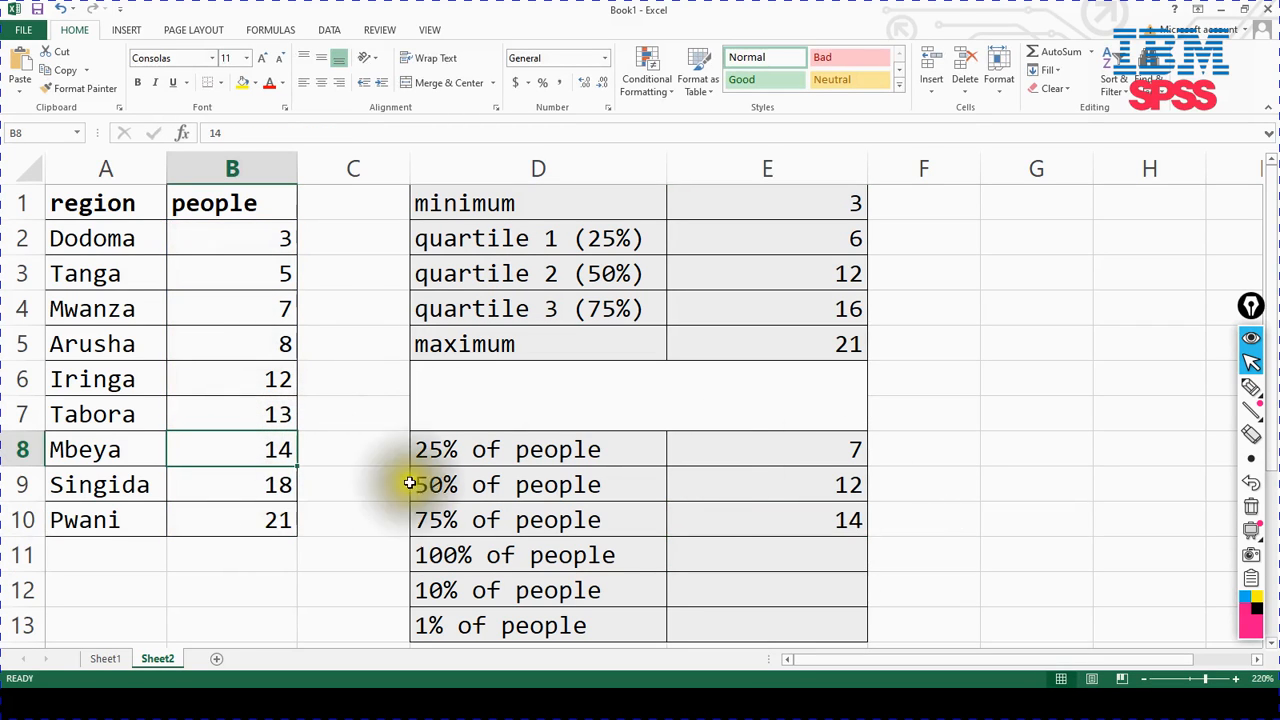
Calculate the 100% percentile of people in cell E11 with =PERCENTILE(B2:B10,100%) and compare it with the data.
scroll(700, 500, down, 1)
click(705, 447)
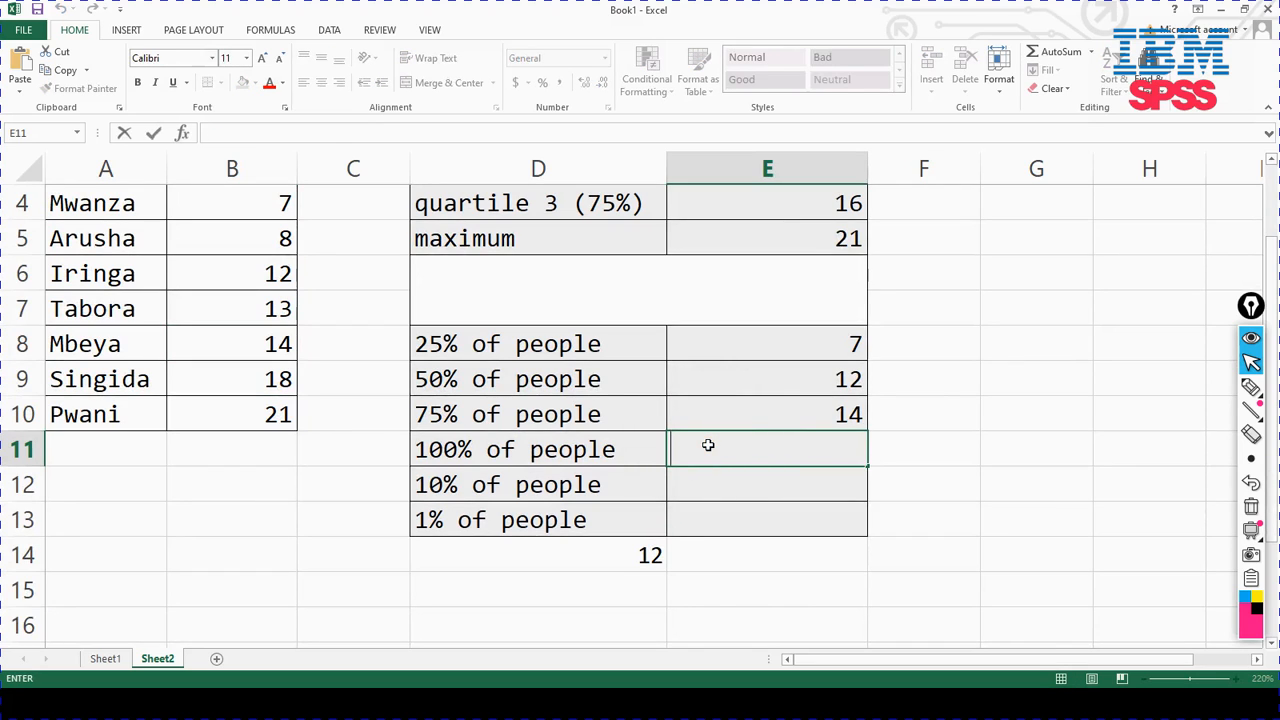
key(ctrl+v)
click(922, 450)
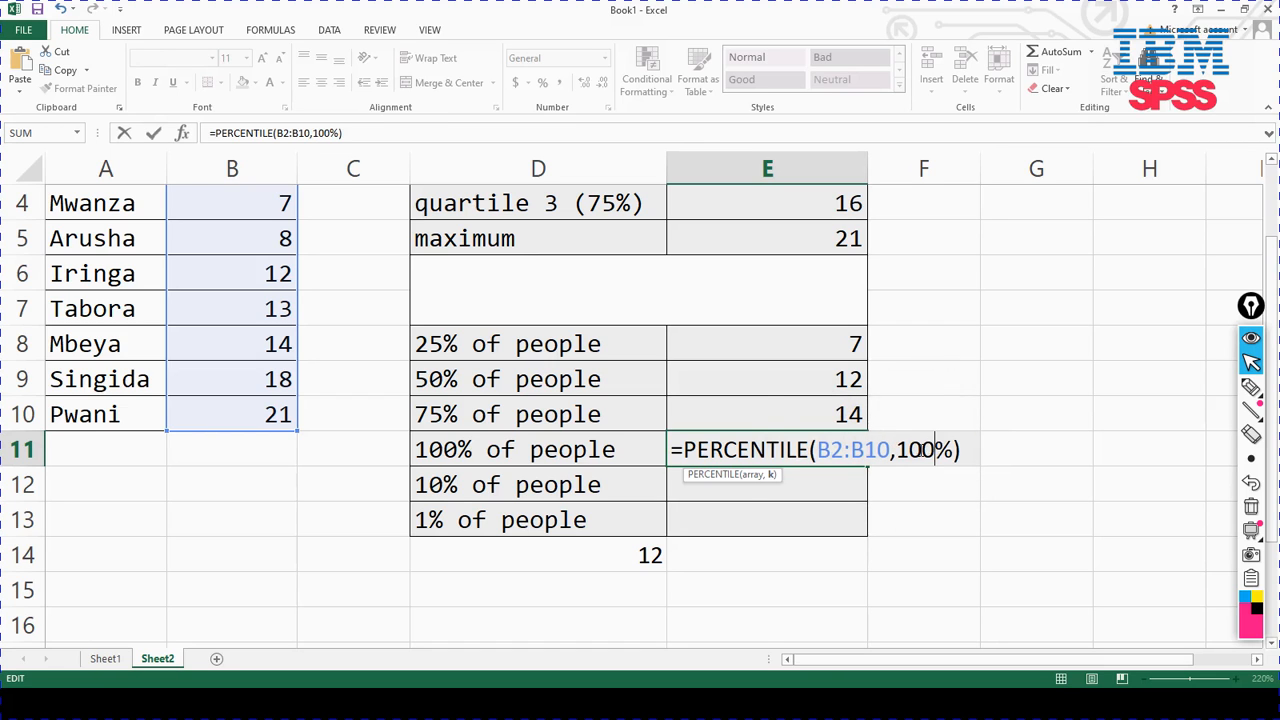
text(100)
key(Return)
scroll(920, 449, up, 1)
scroll(522, 521, down, 1)
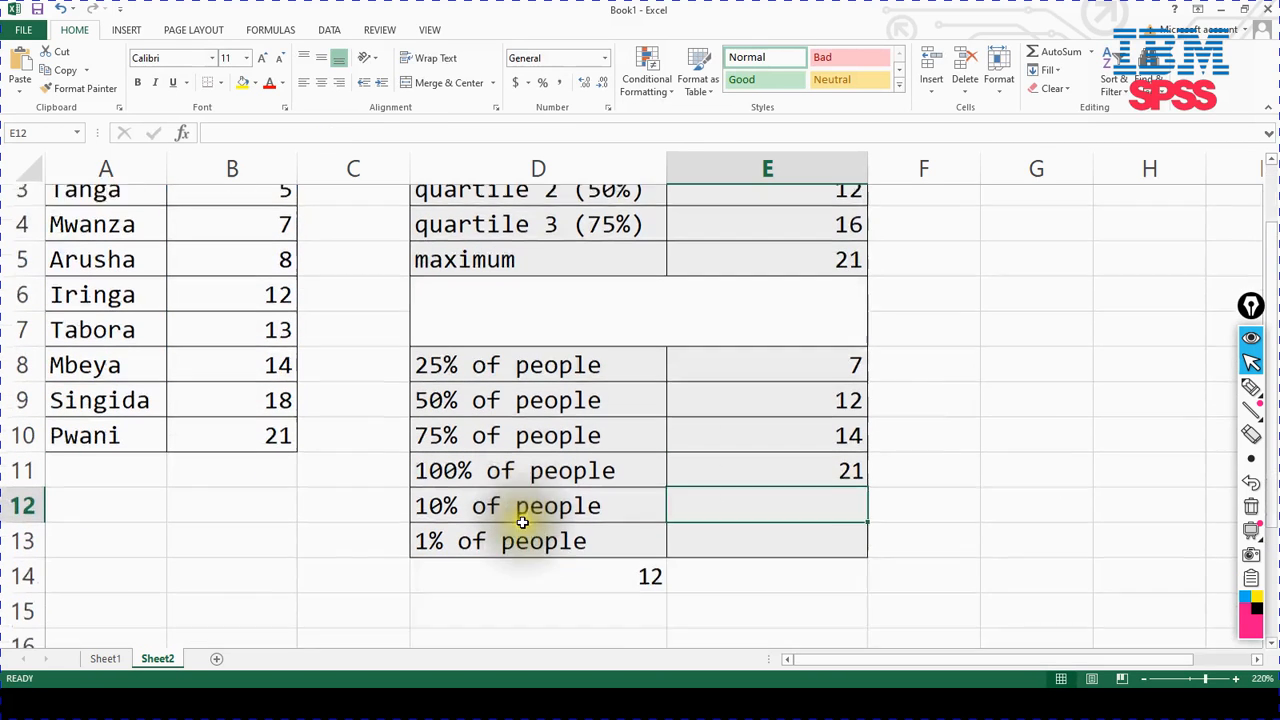
Calculate the 10% percentile of people in cell E12 with =PERCENTILE(B2:B10,10%).
click(686, 491)
text(=PERCENTILE(B2:B10,25%))
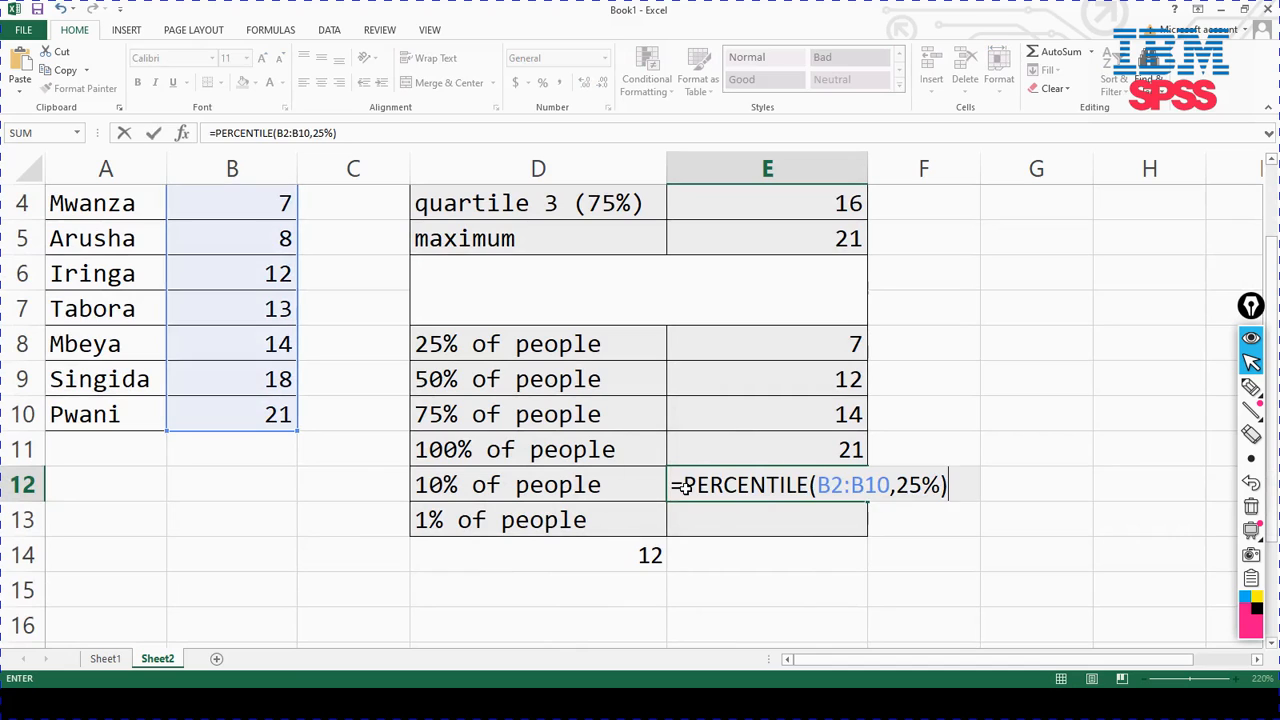
click(921, 486)
key(BackSpace)
key(BackSpace)
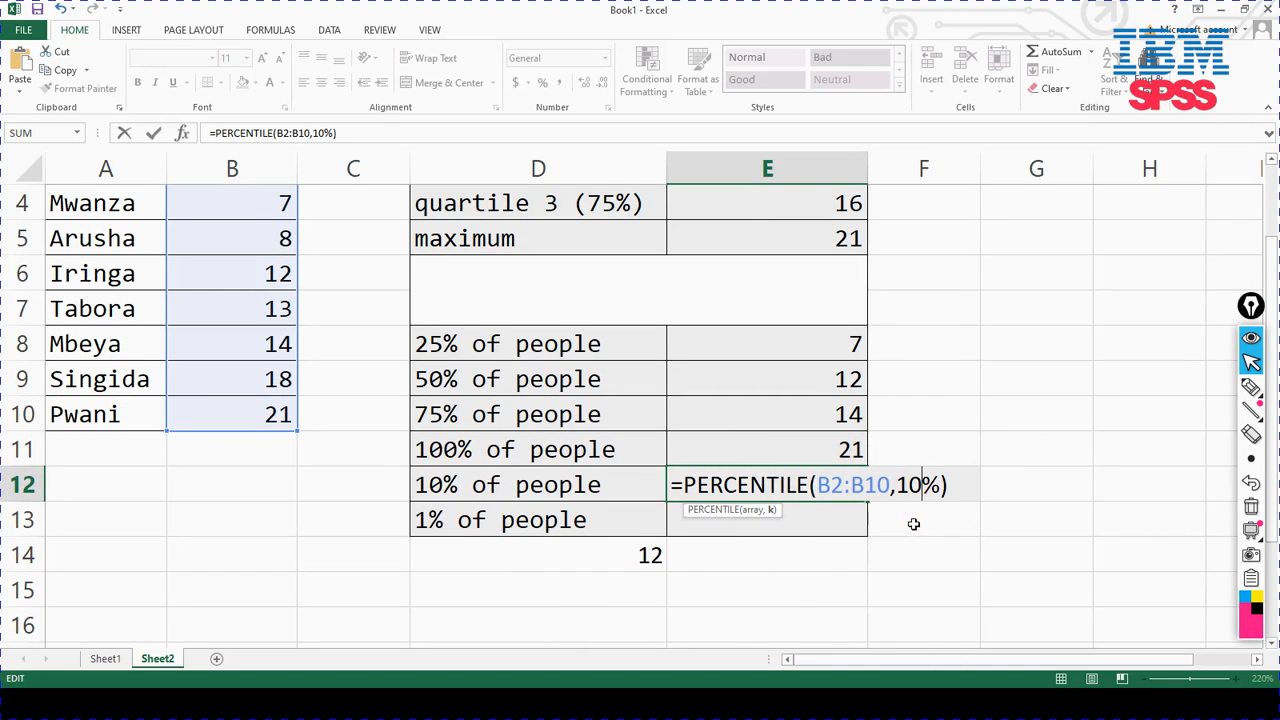
key(Return)
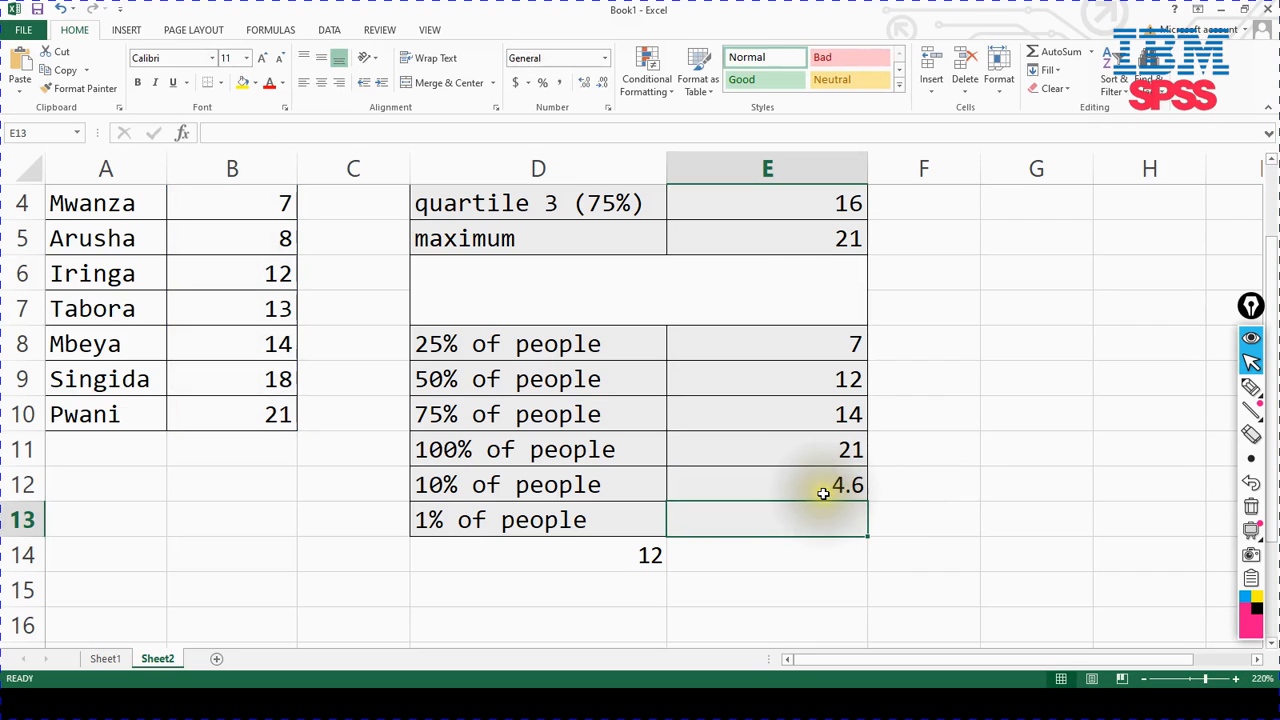
Calculate the 1% percentile of people in cell E13 with =PERCENTILE(B2:B10,1%).
double_click(704, 521)
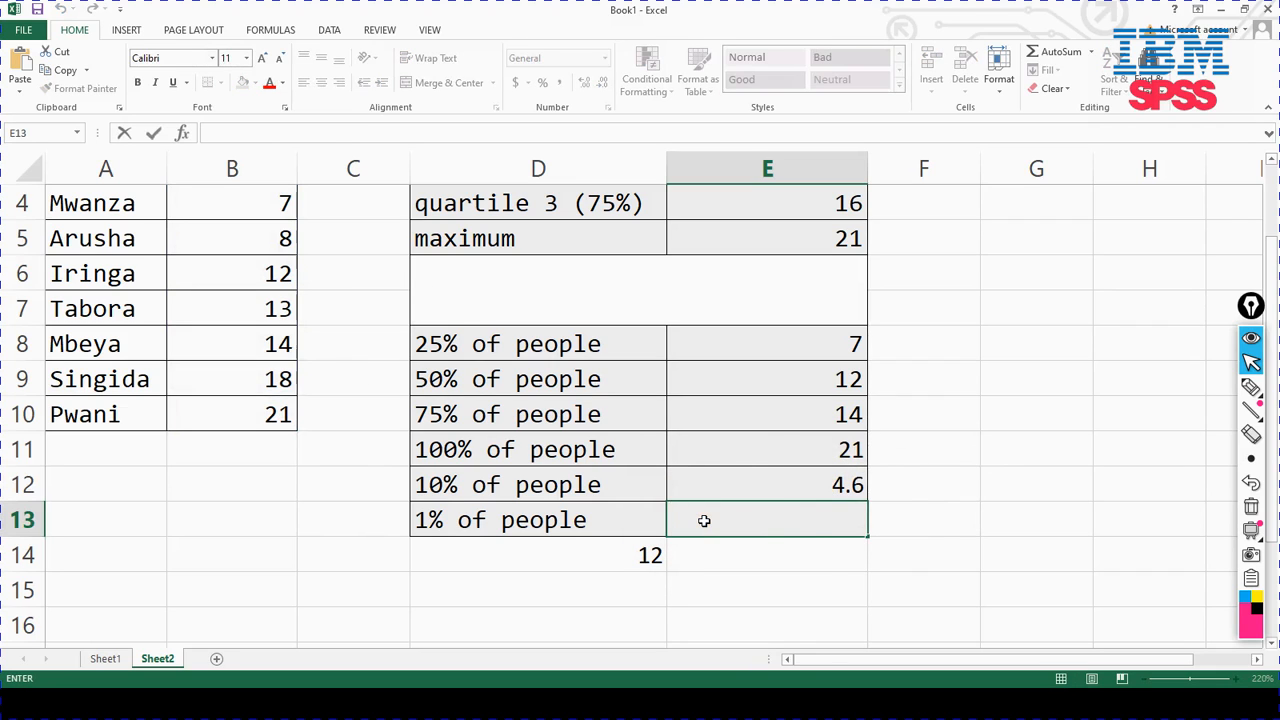
text(=PERCENTILE(B2:B10,25%))
drag(946, 521, 897, 521)
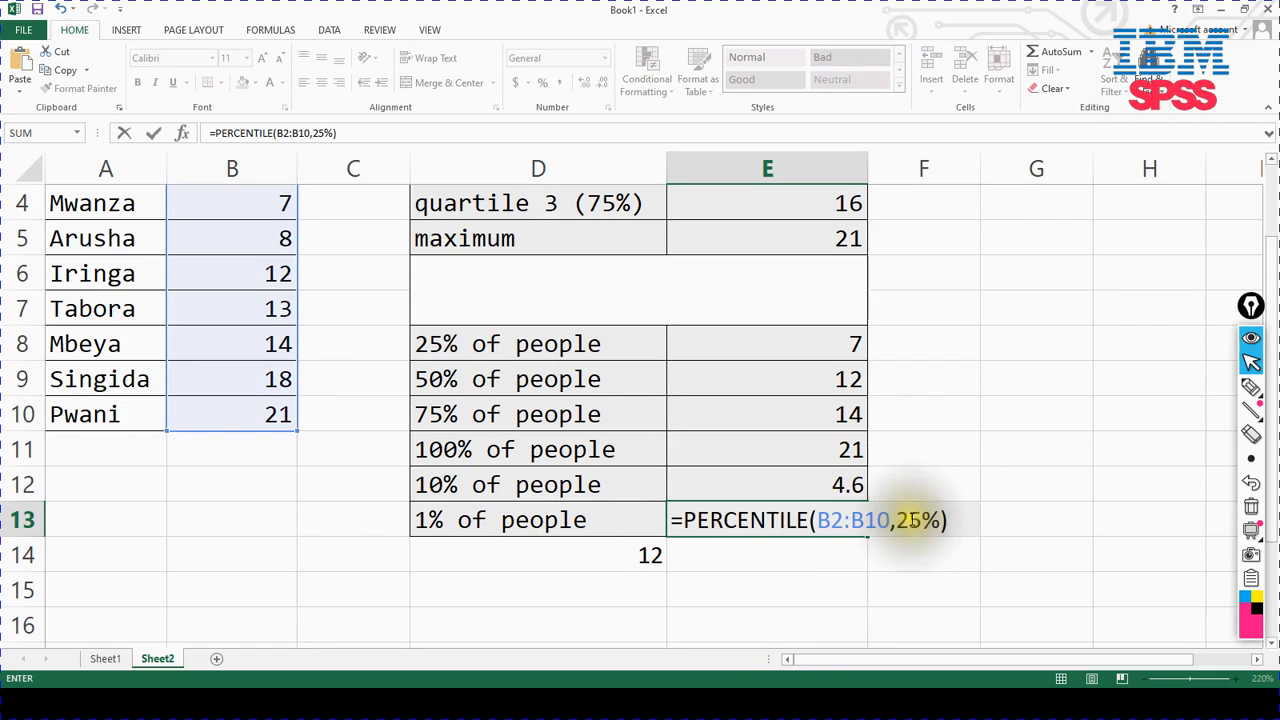
click(913, 525)
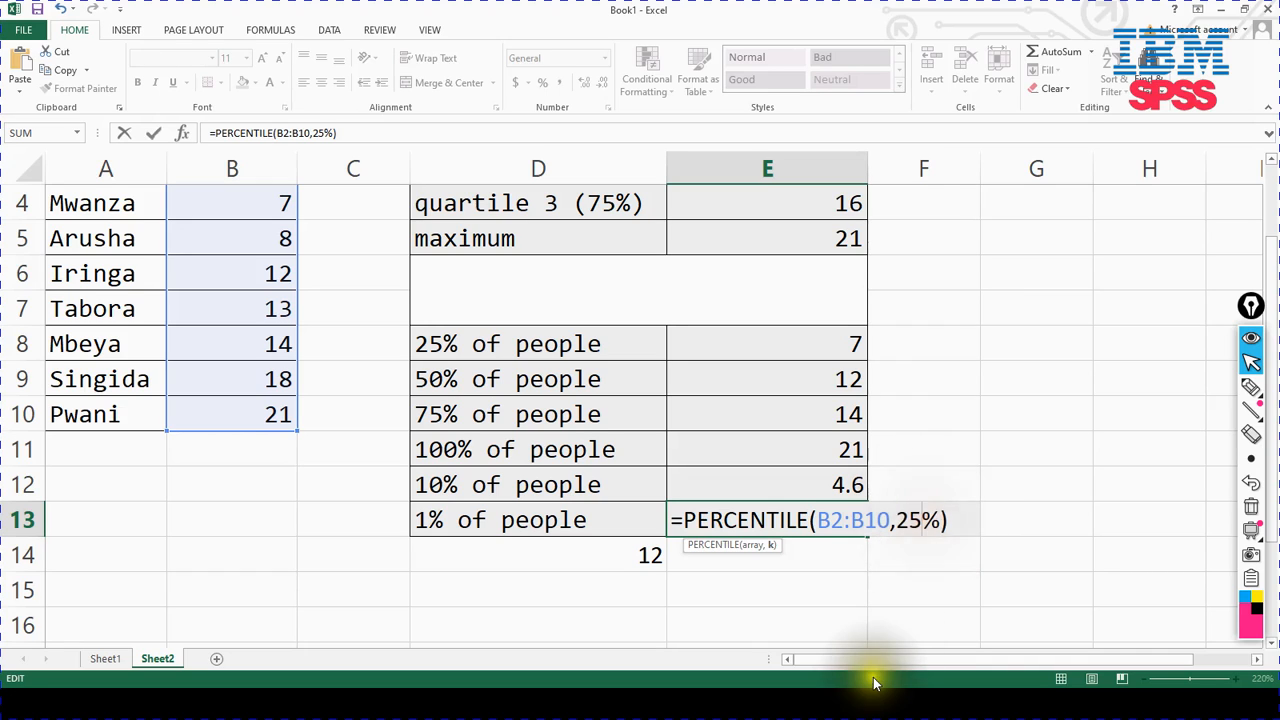
text(1)
key(Return)
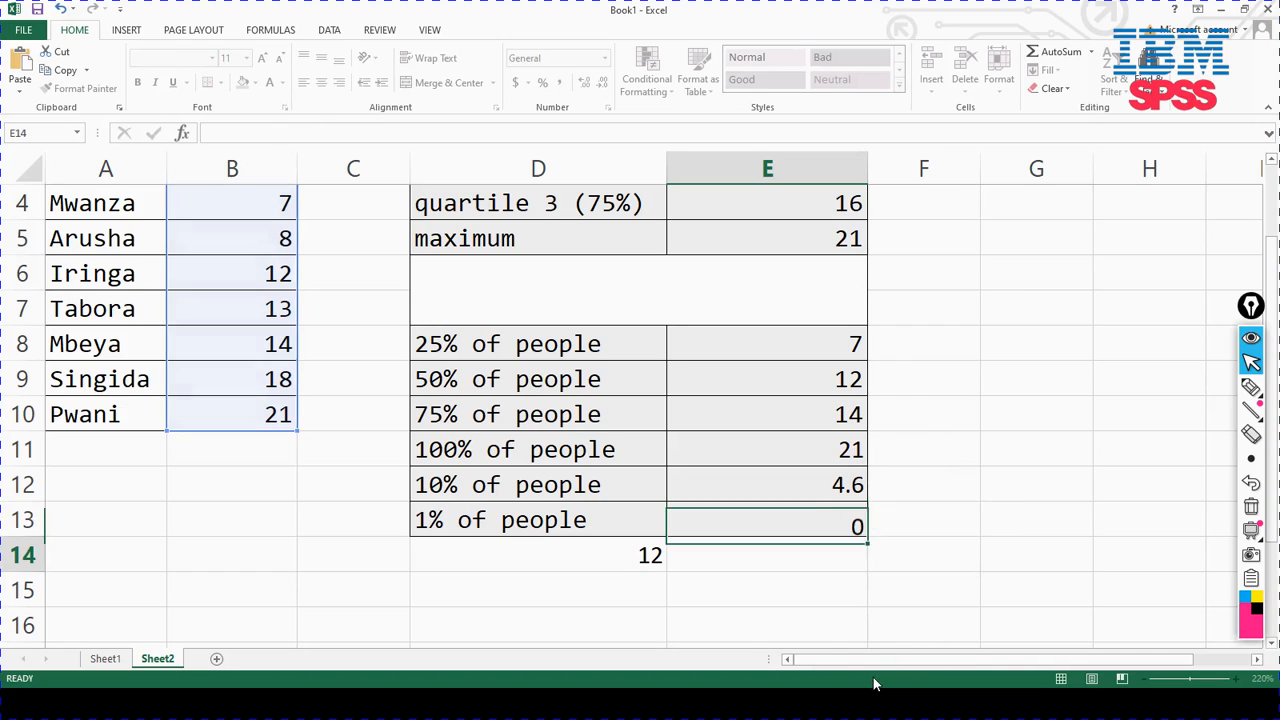
Clear the median result from cell D14 and review the maximum and minimum rows of the summary table.
click(658, 555)
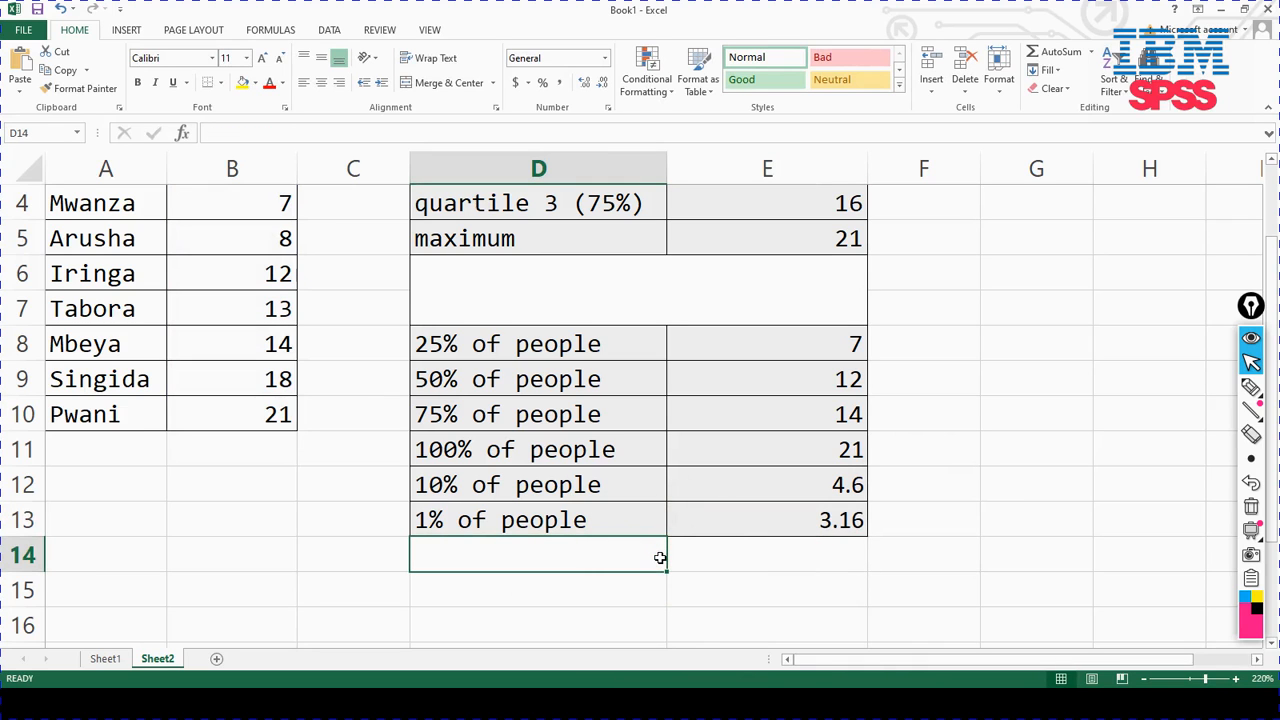
scroll(470, 290, up, 1)
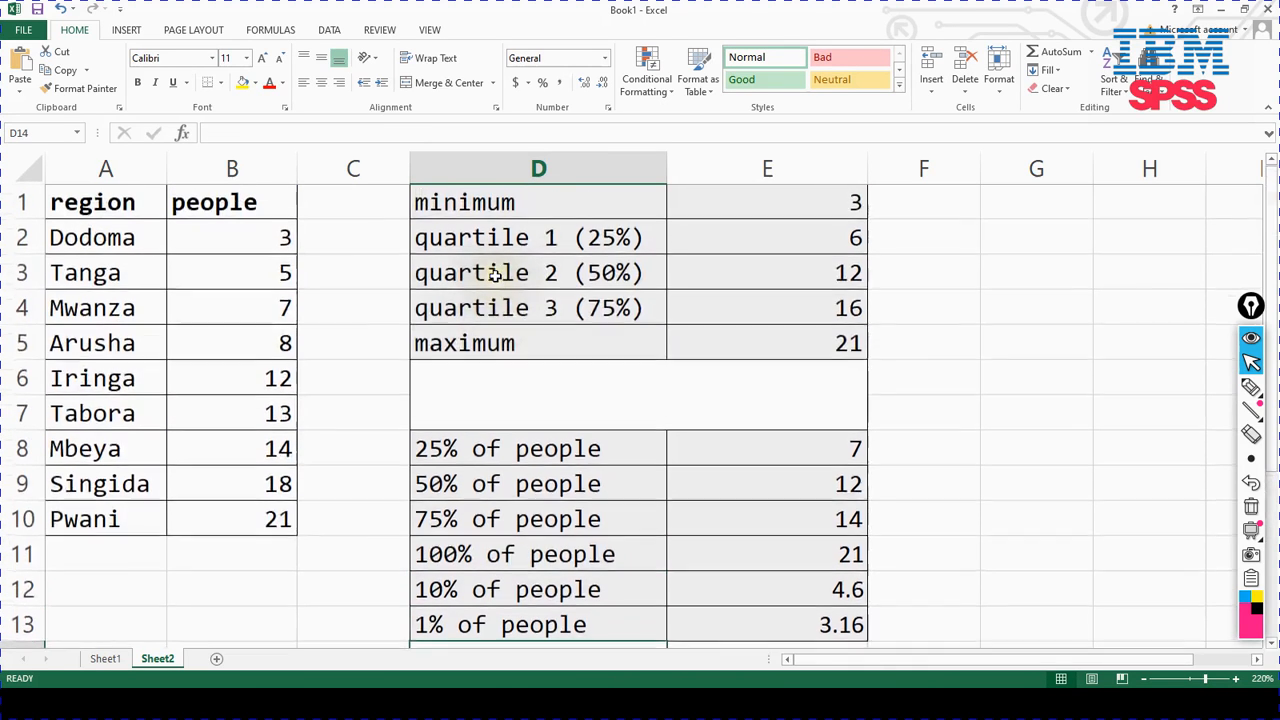
click(485, 343)
click(470, 205)
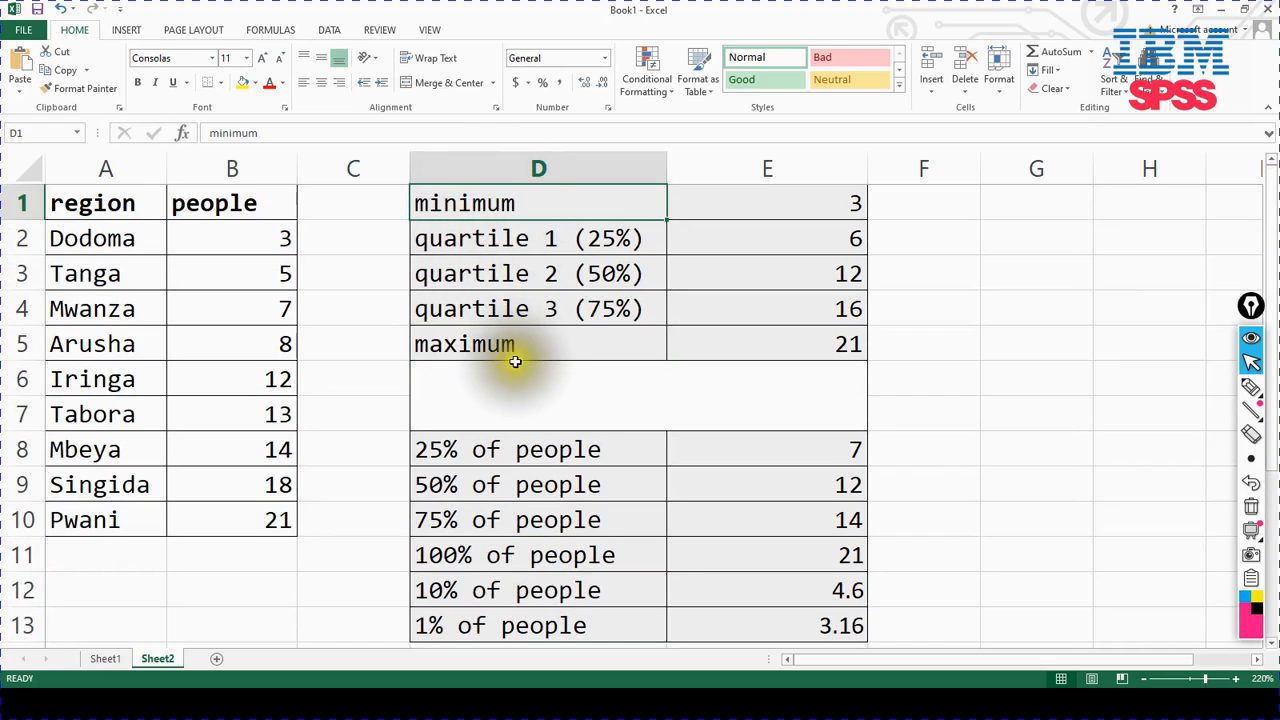
Enter the label range in cell D15 below the percentile table.
scroll(514, 362, down, 2)
click(470, 488)
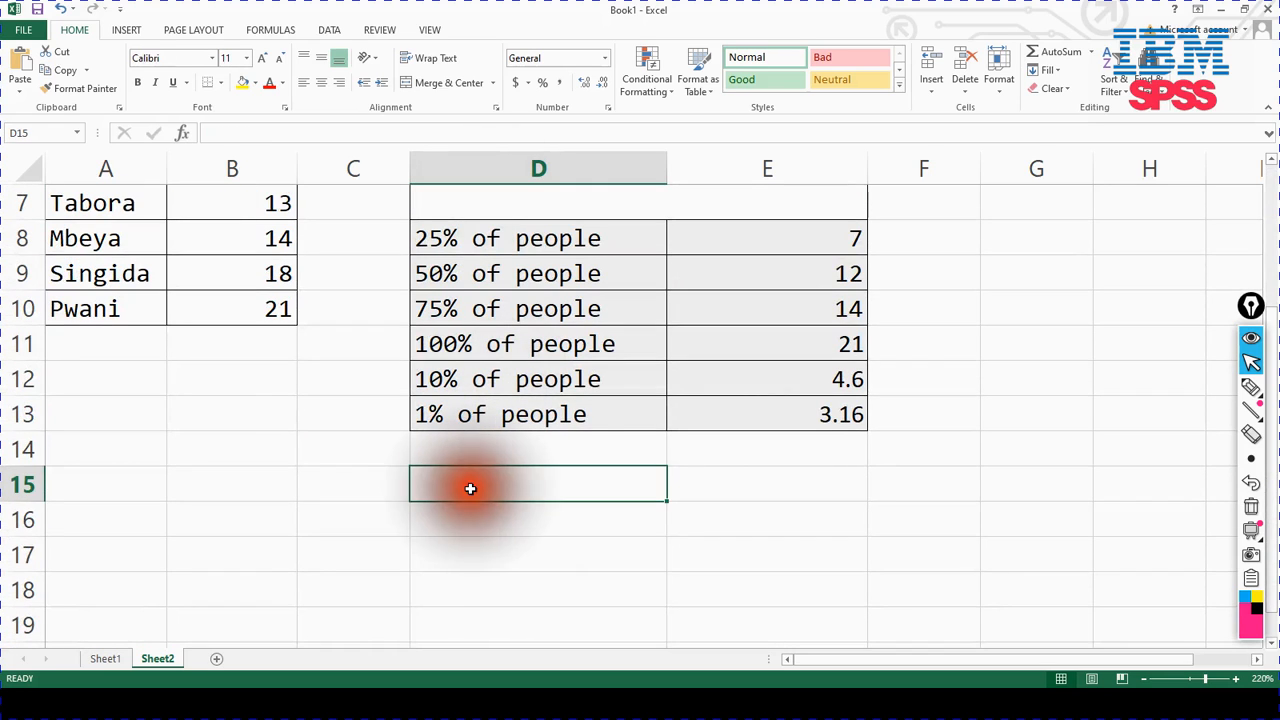
text(range)
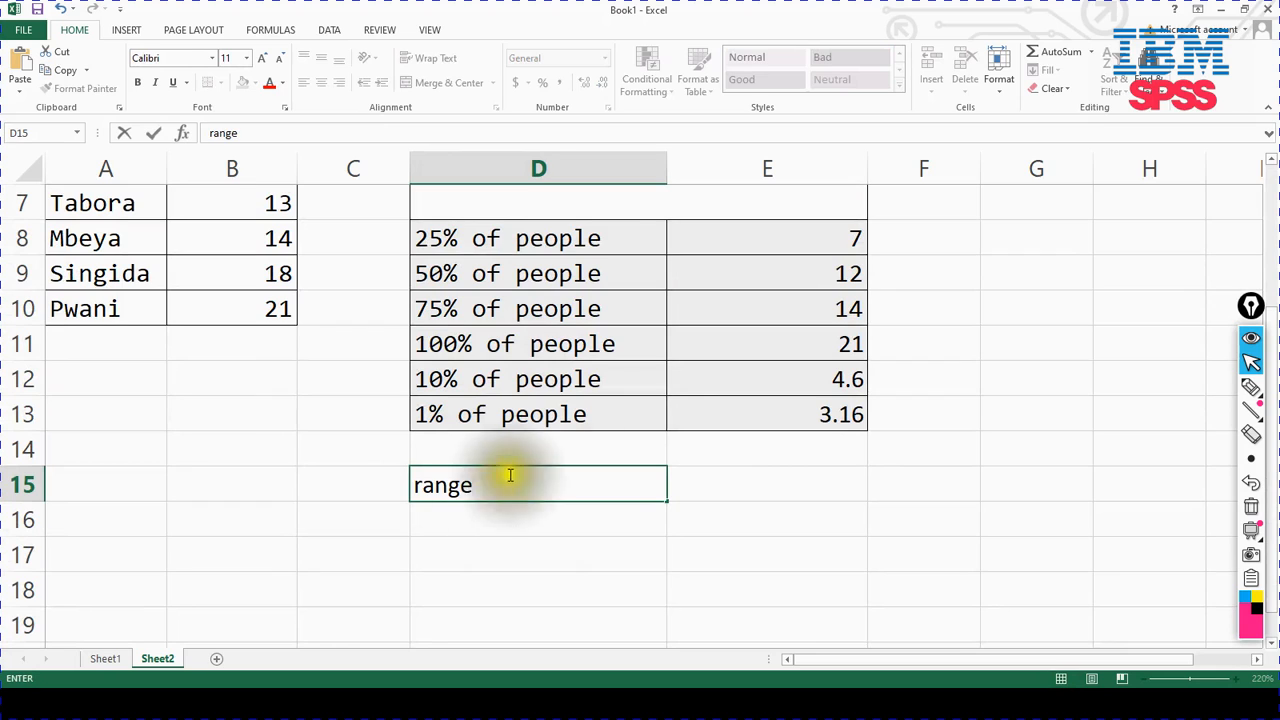
Begin the range formula in cell E15 with the maximum of people, max(B2:B10).
click(677, 480)
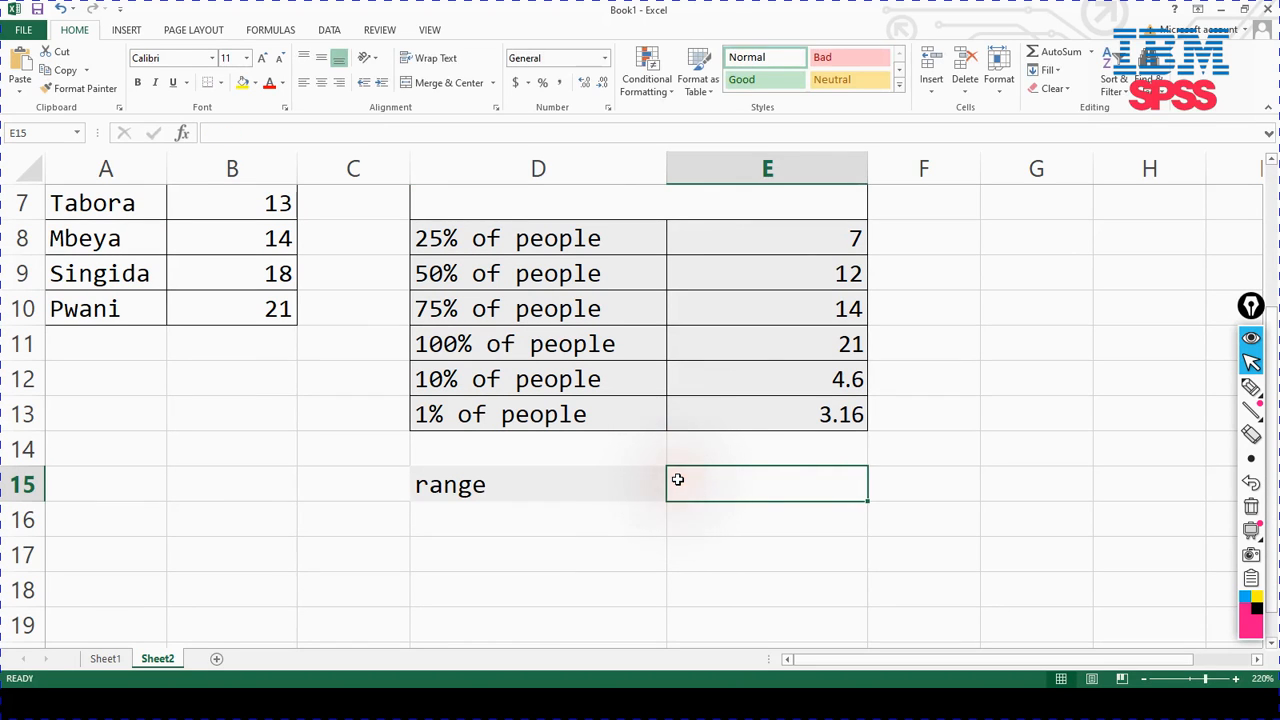
text(=max)
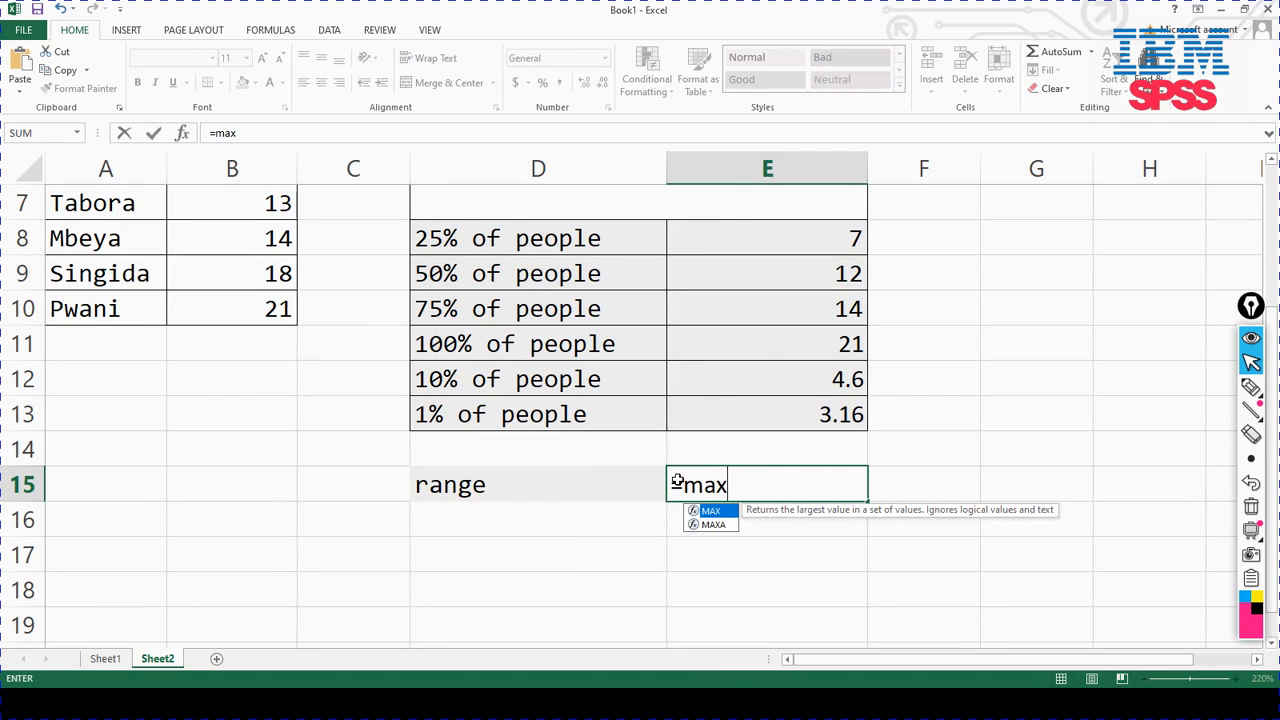
text(()
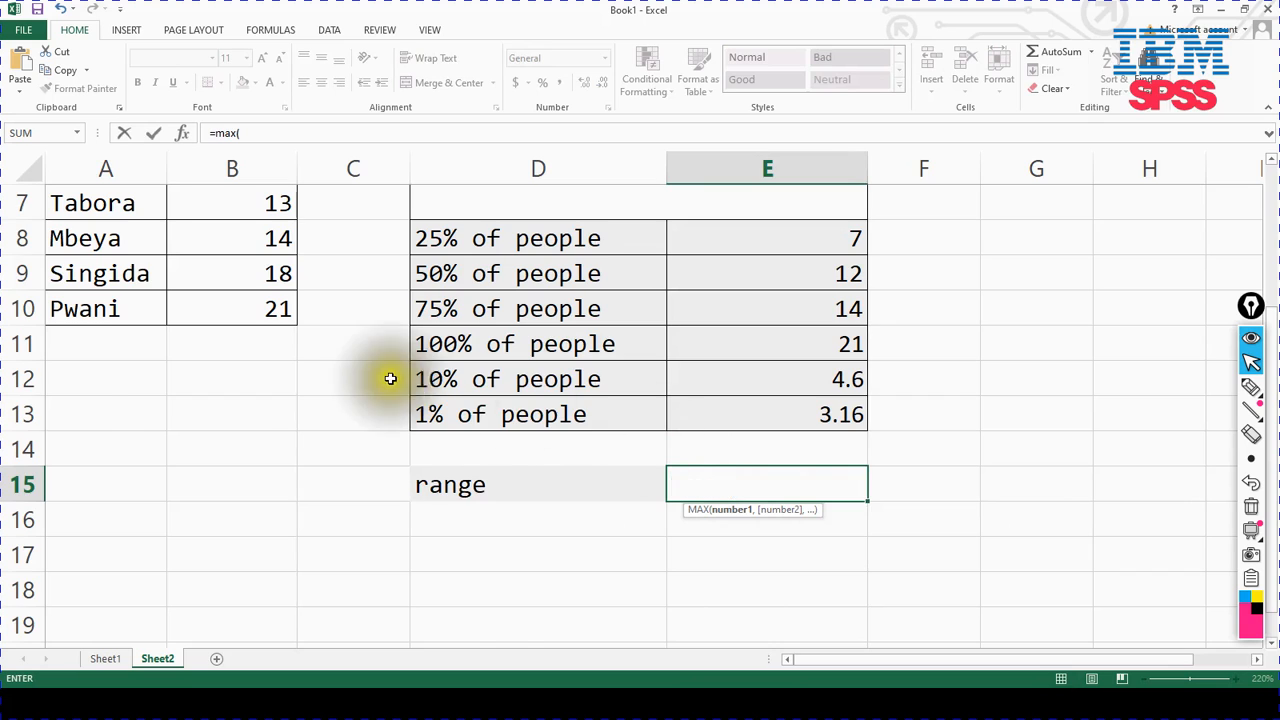
scroll(370, 371, up, 2)
drag(192, 249, 263, 508)
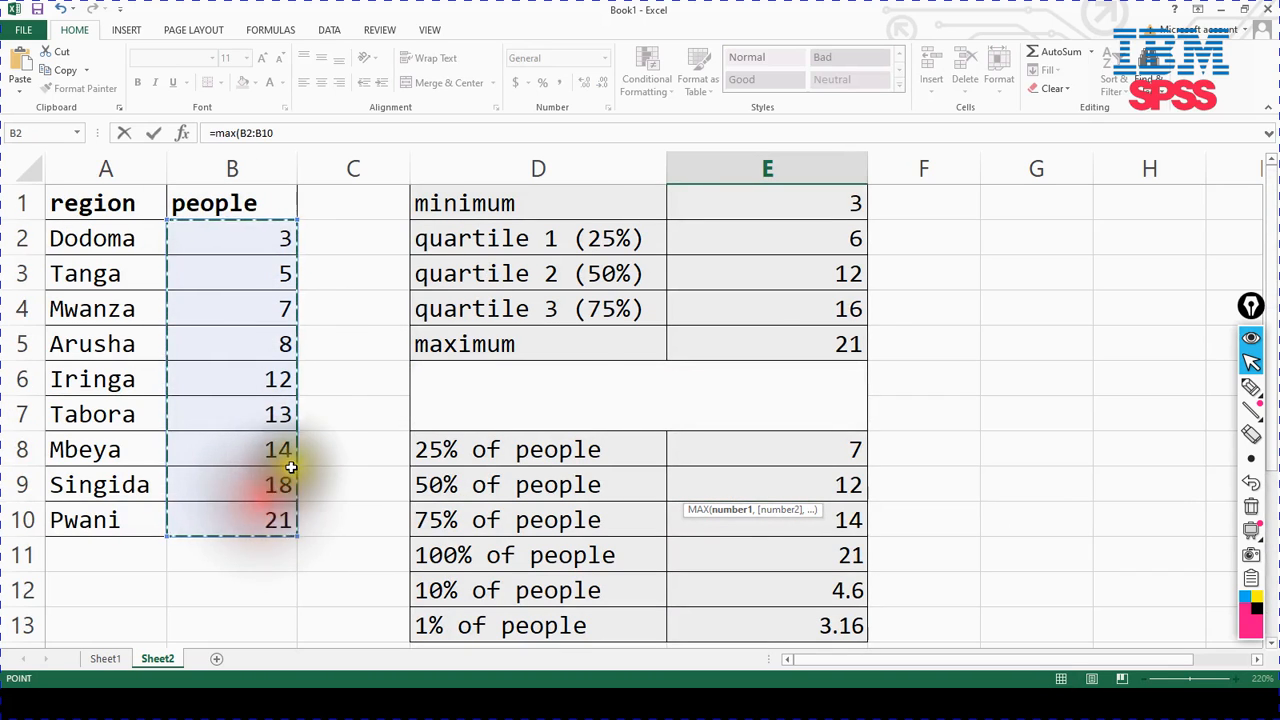
scroll(450, 440, down, 3)
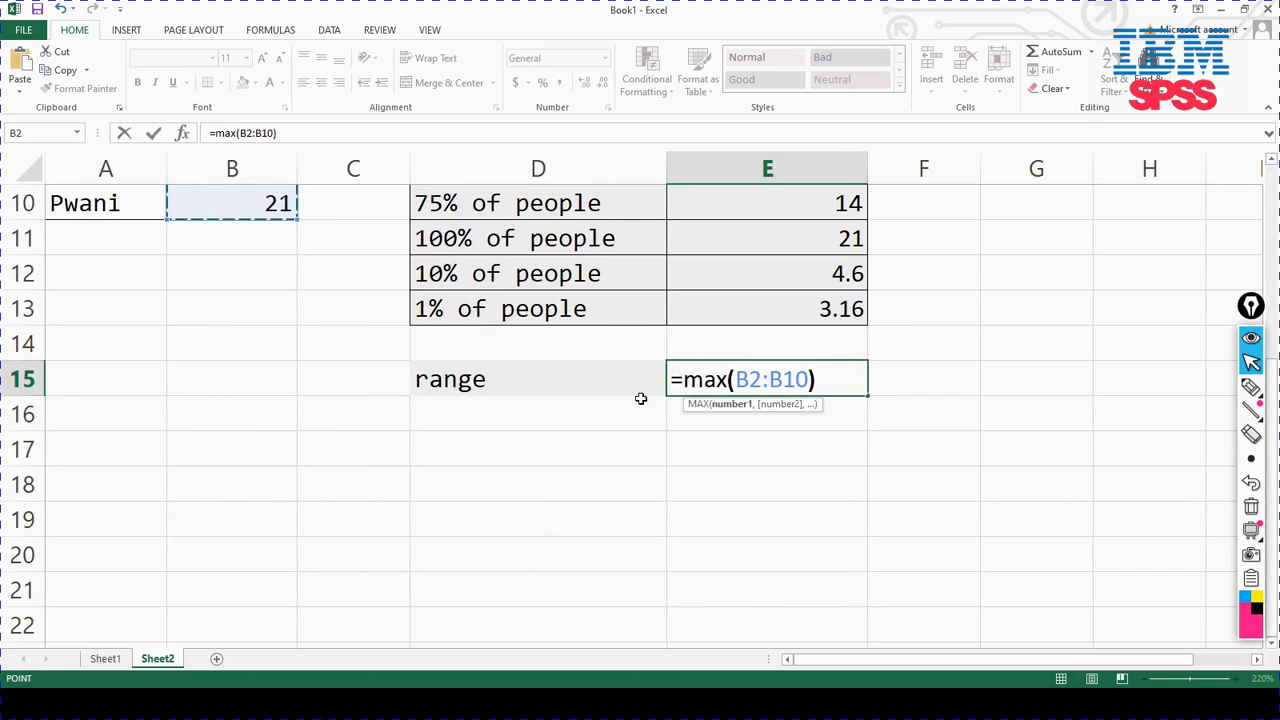
Complete the formula in E15 by subtracting min(B2:B10) from the maximum, and check the finished formula.
text()-mi)
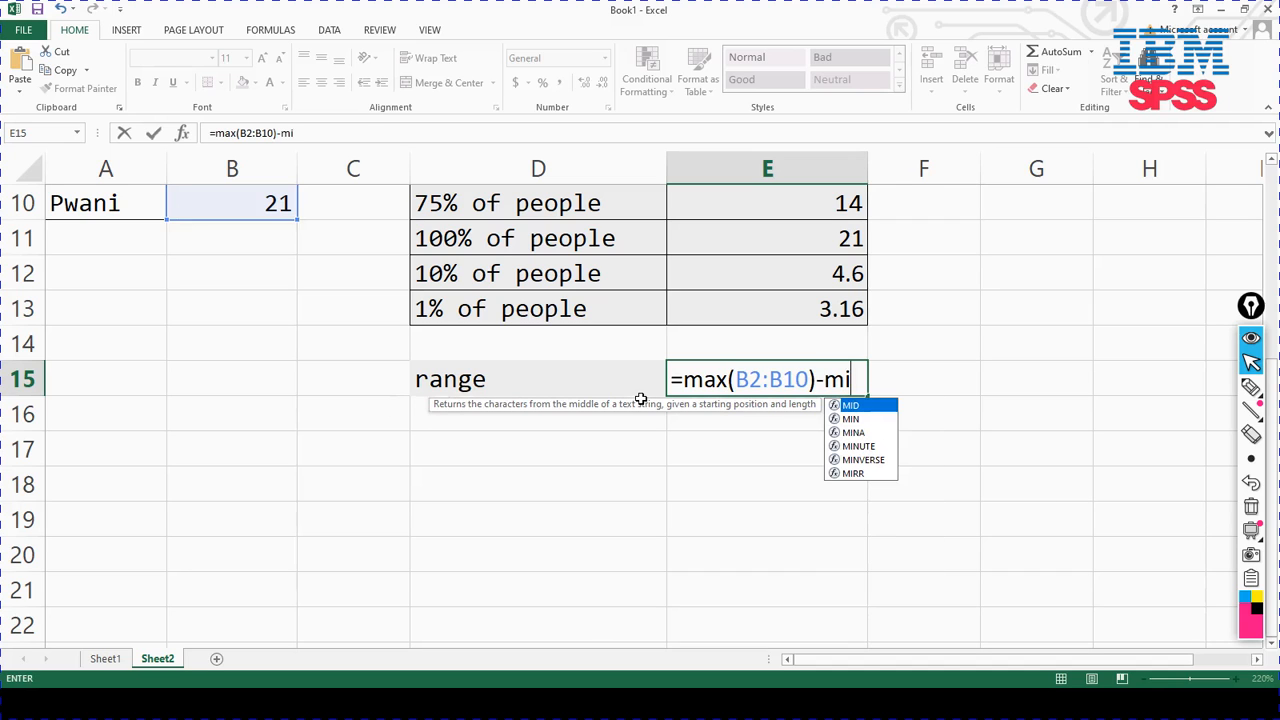
text(n)
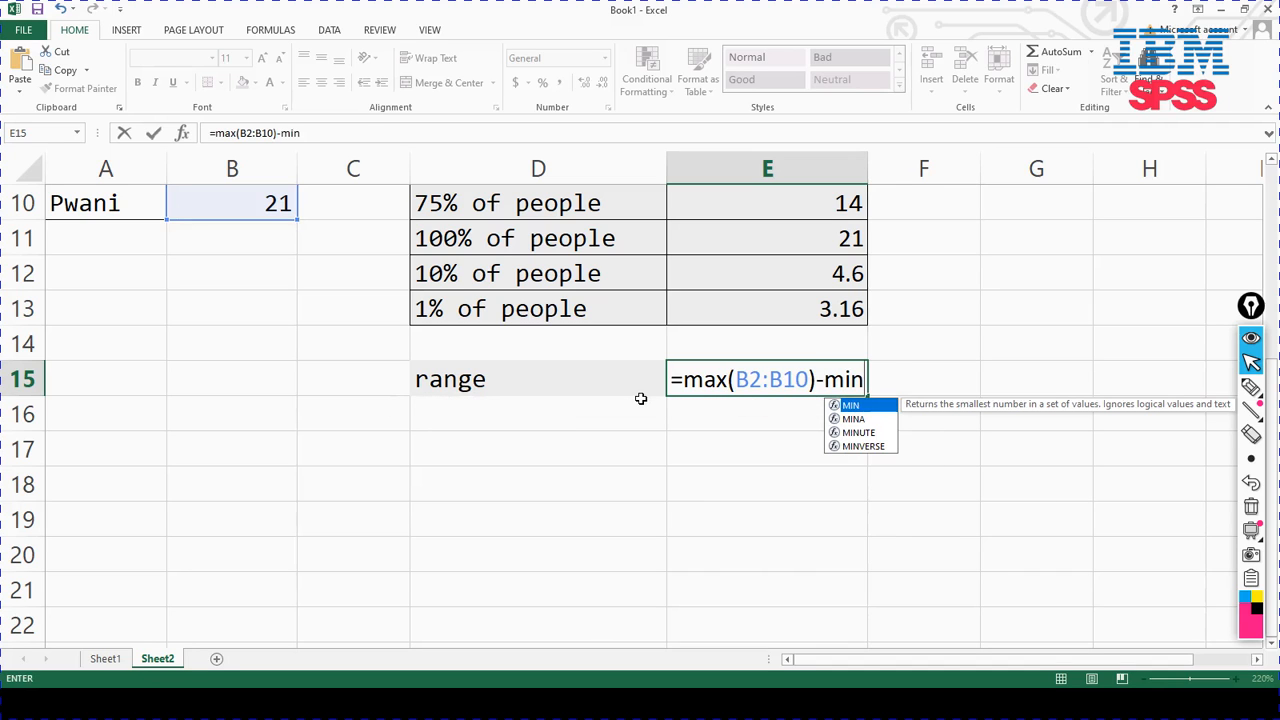
text(()
scroll(194, 366, up, 3)
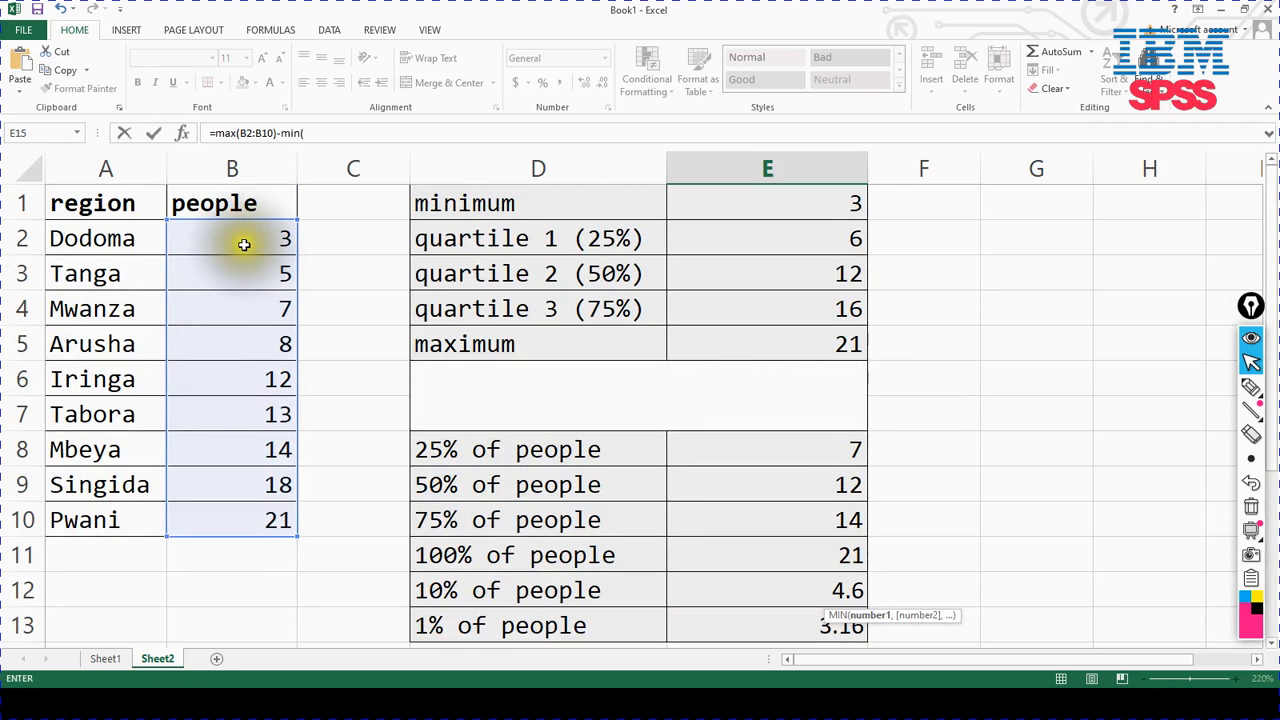
scroll(357, 366, down, 3)
scroll(357, 366, up, 3)
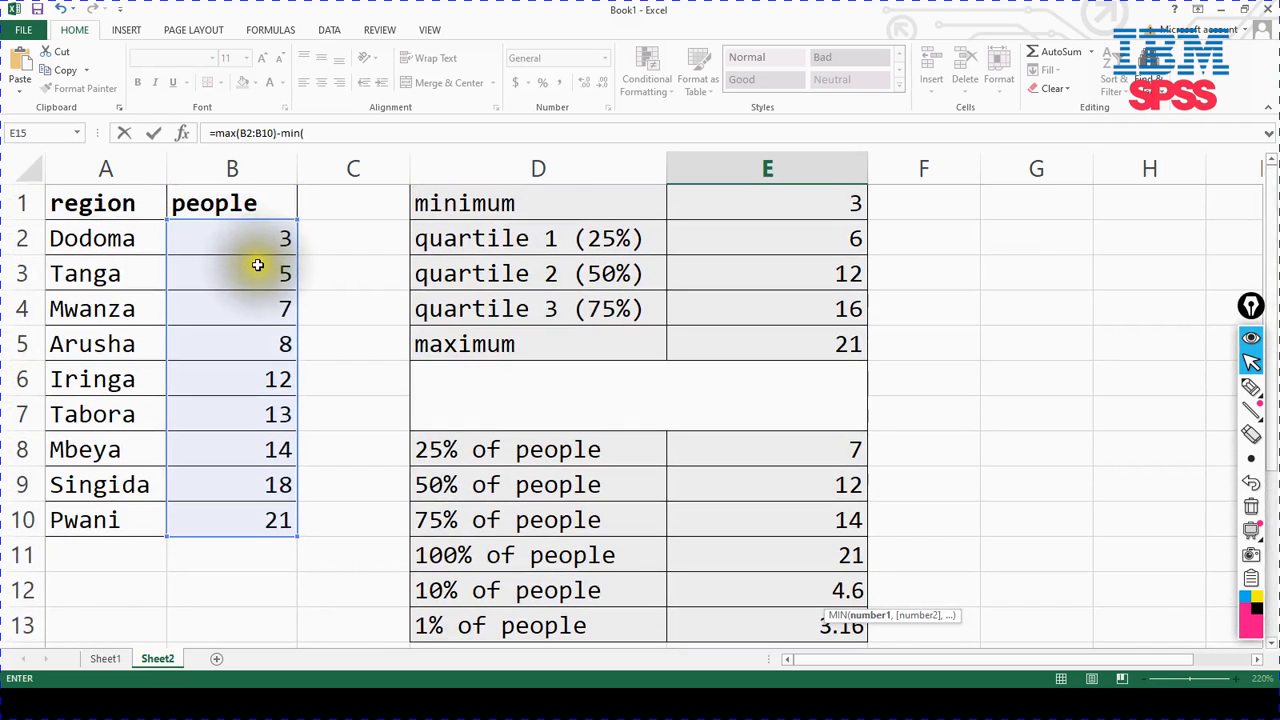
drag(240, 240, 234, 523)
scroll(871, 514, down, 3)
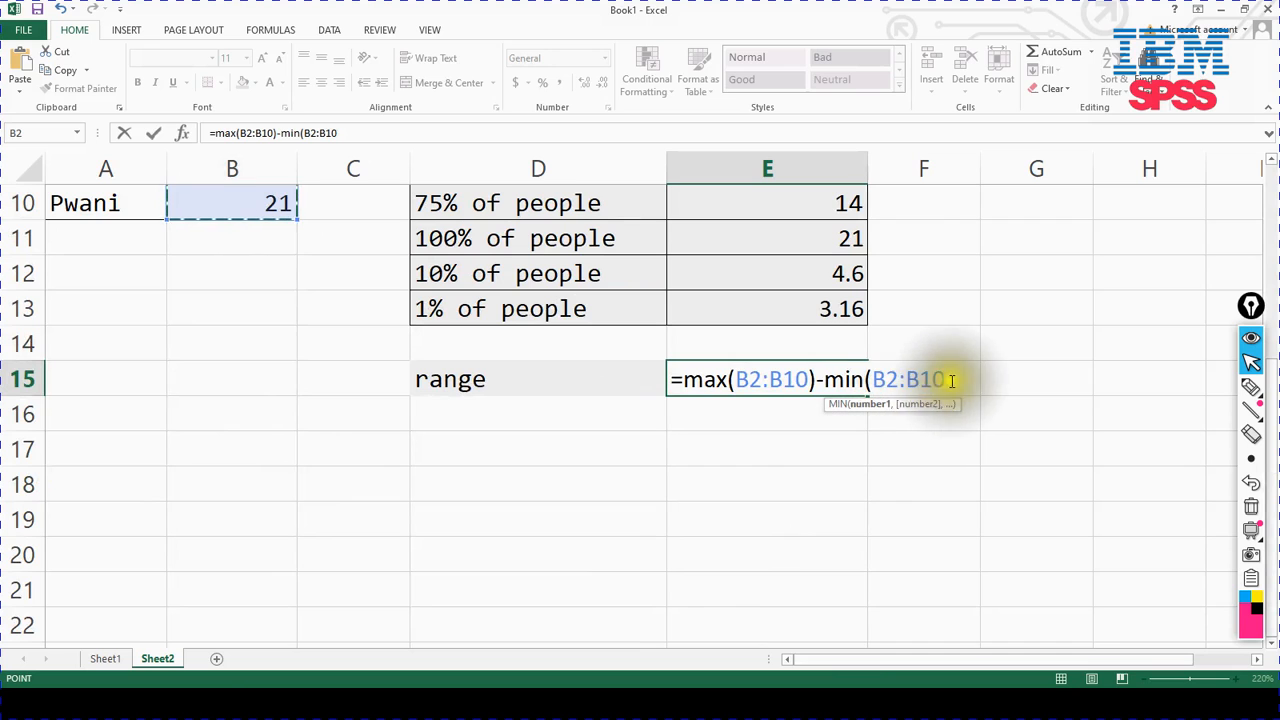
text())
key(Return)
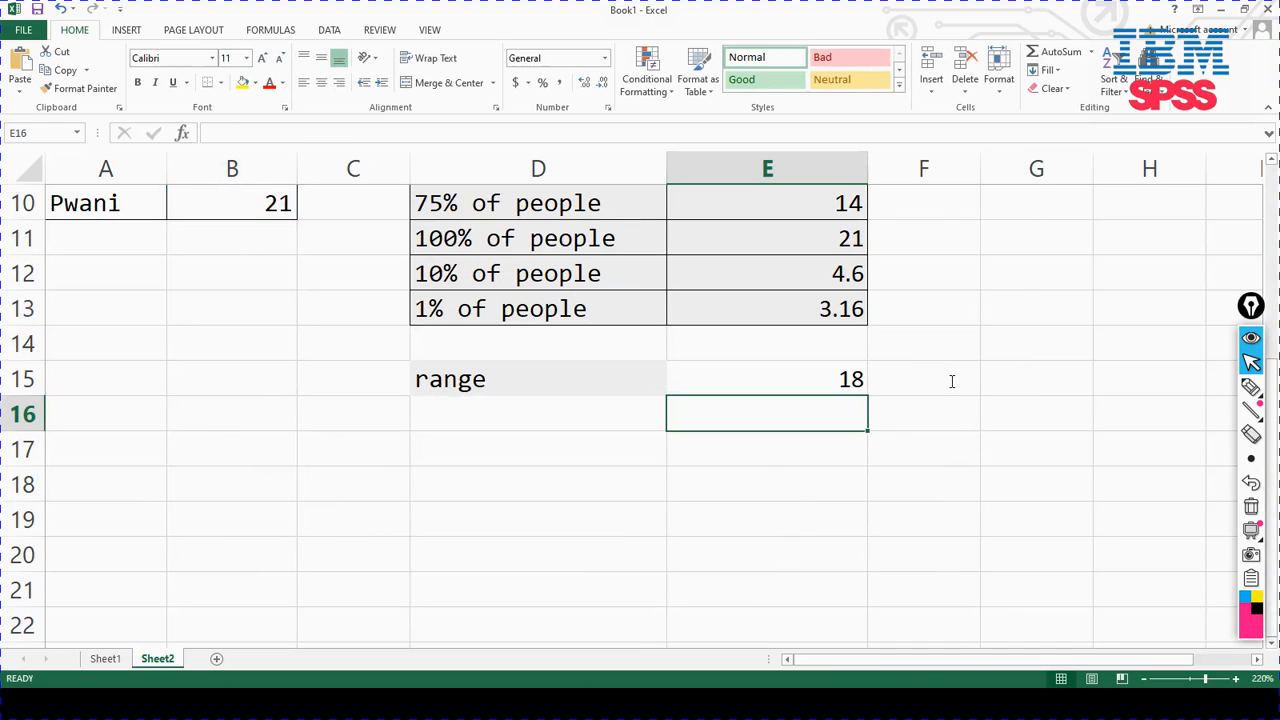
click(829, 391)
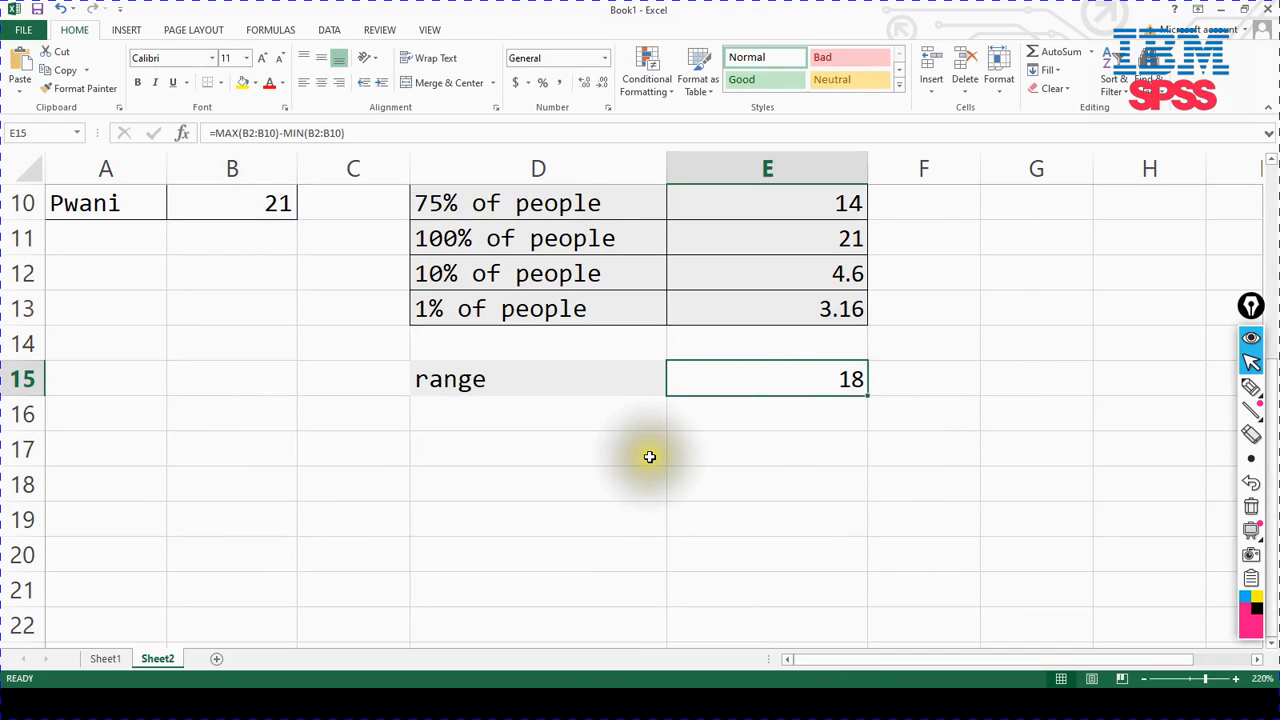
Return to the start of the people data, and switch to the lecture1 PowerPoint slide show.
scroll(651, 451, up, 2)
scroll(585, 480, up, 1)
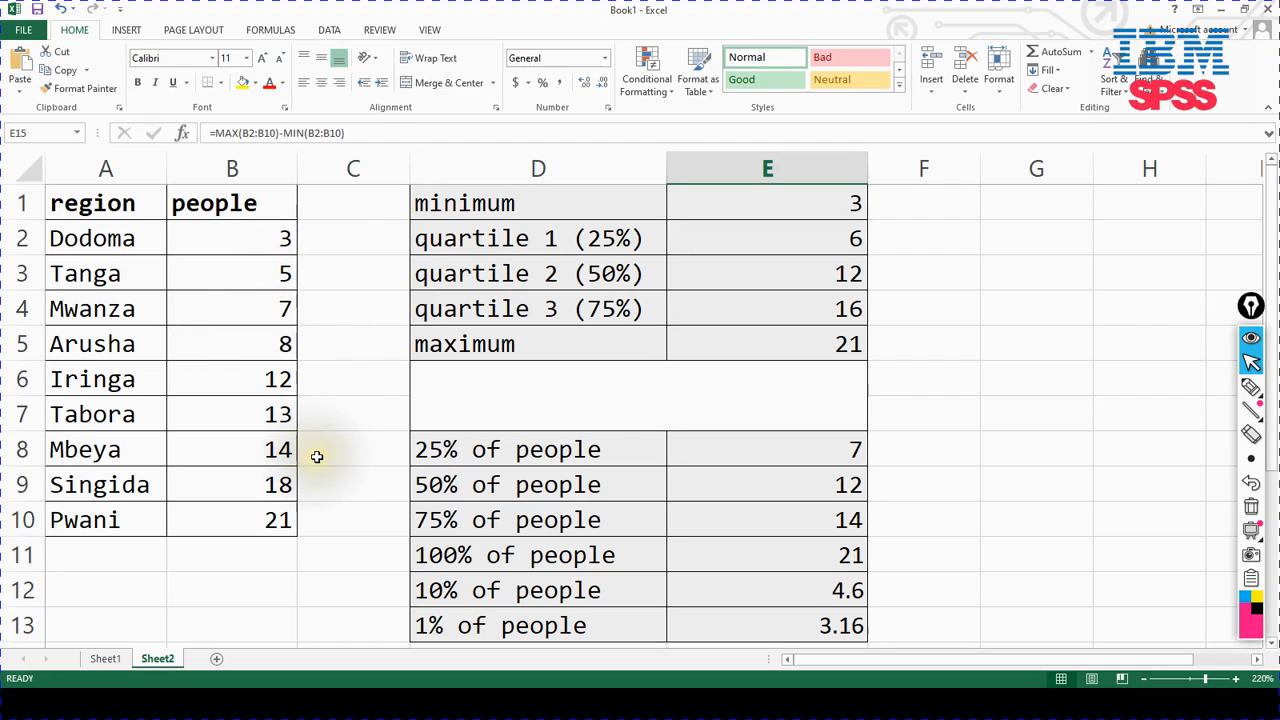
key(alt+Tab)
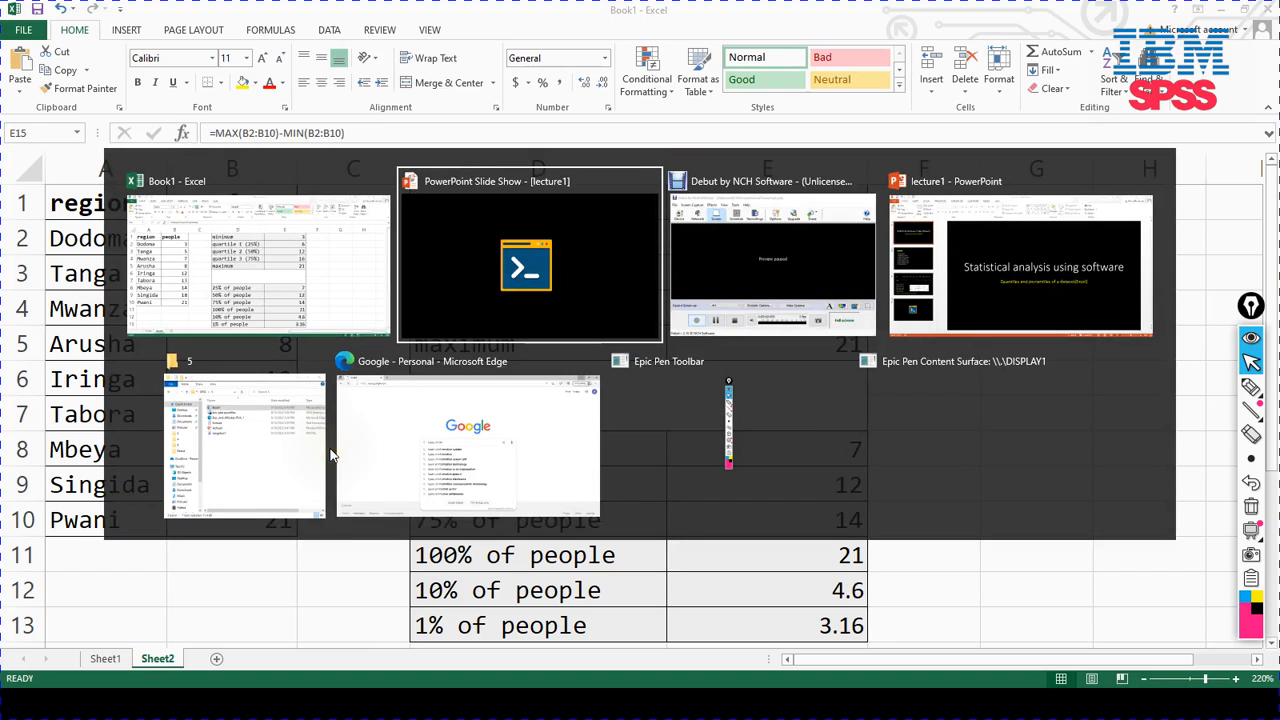
click(455, 336)
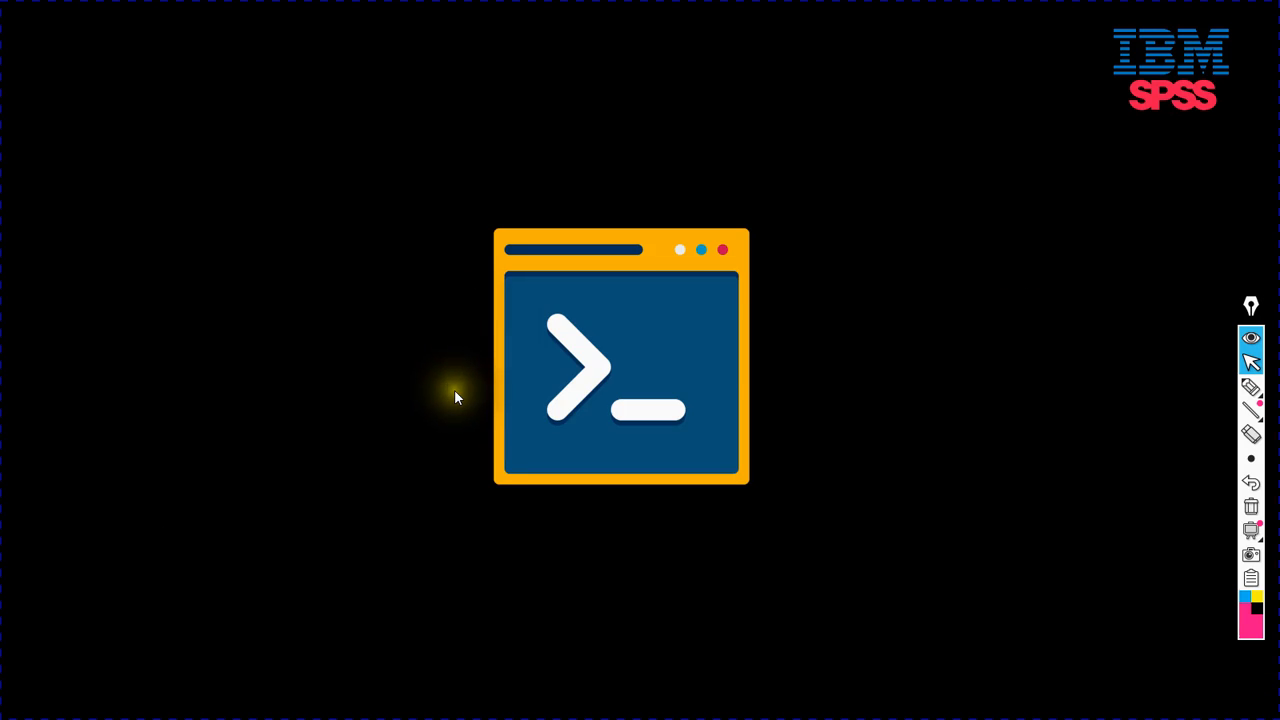